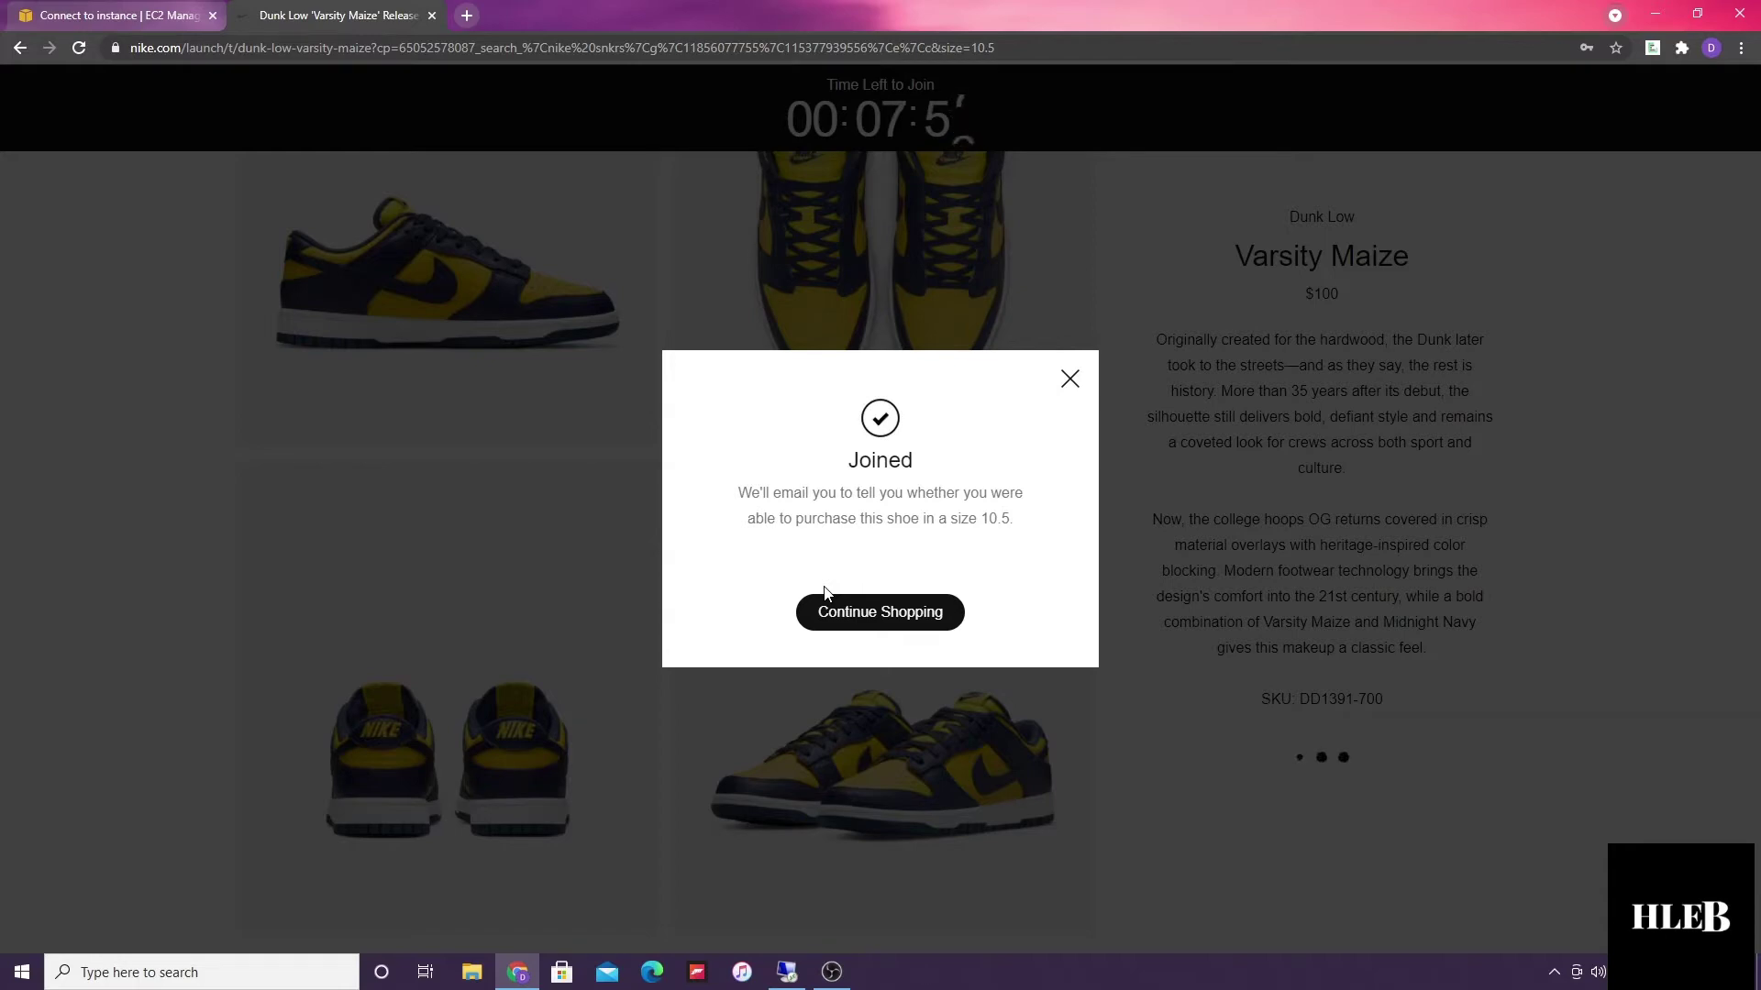
Step: Dismiss the draw entry confirmation and look through the Dunk Low Varsity Maize and Varsity Green launch pages and their size options
click(882, 613)
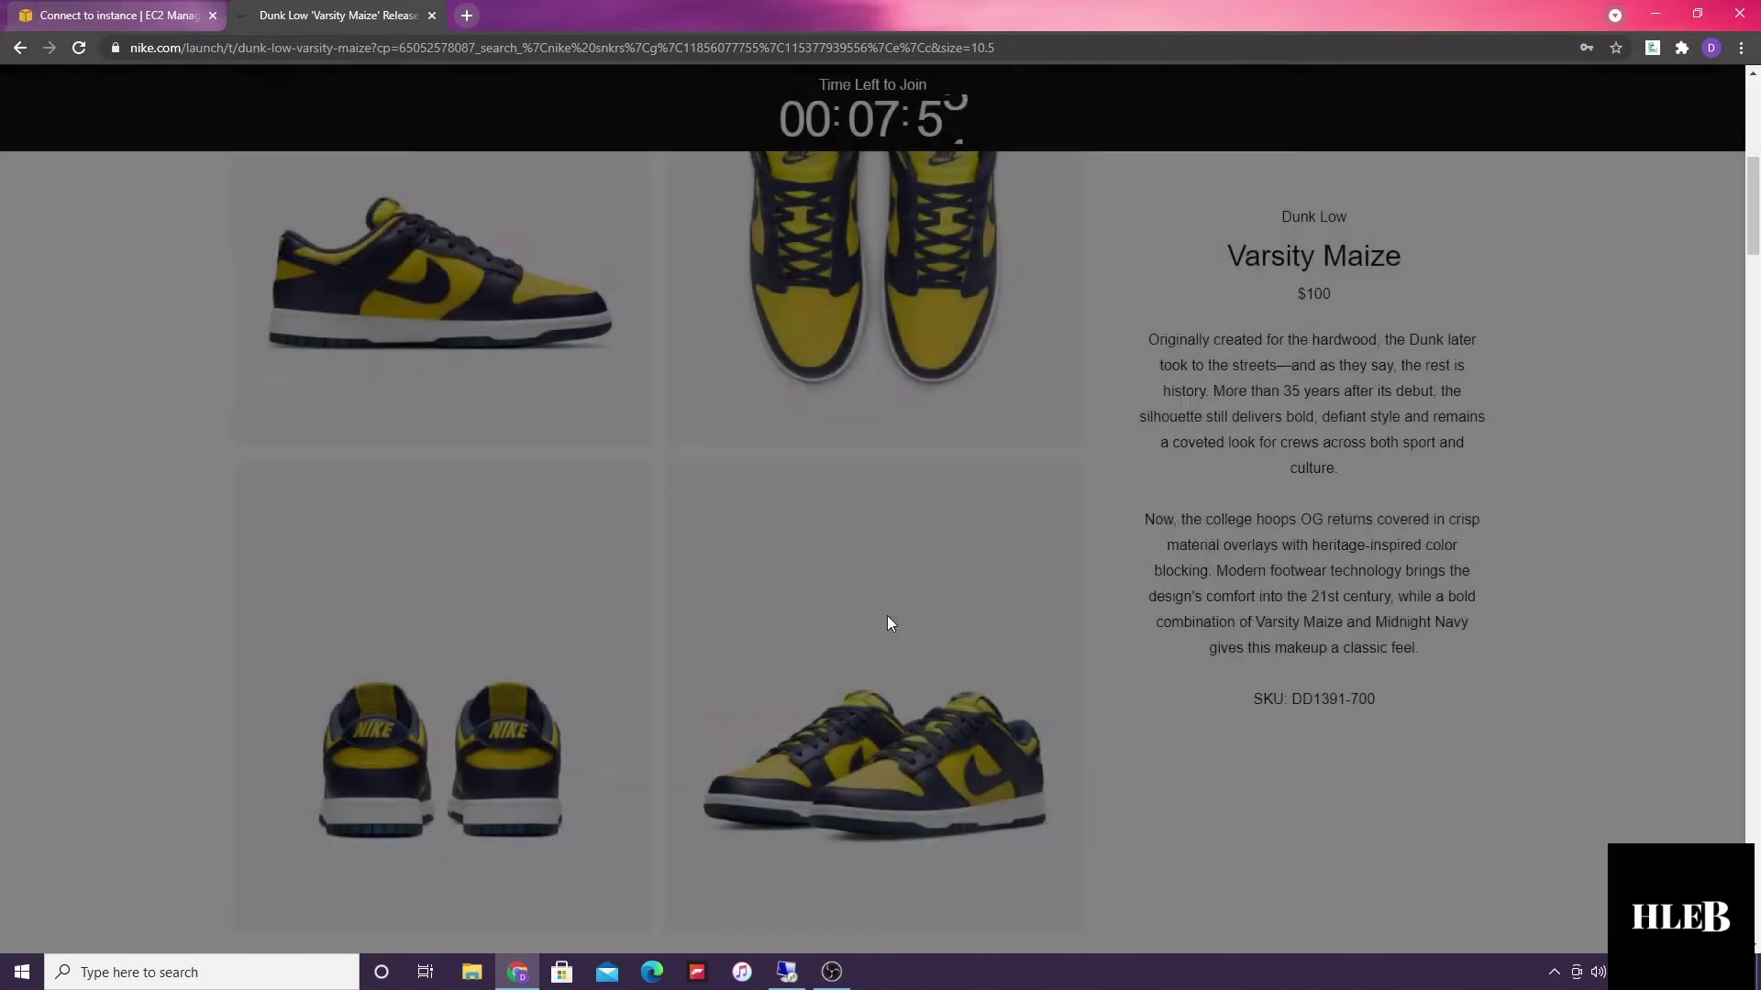
scroll(1313, 541, down, 15)
scroll(1326, 578, up, 10)
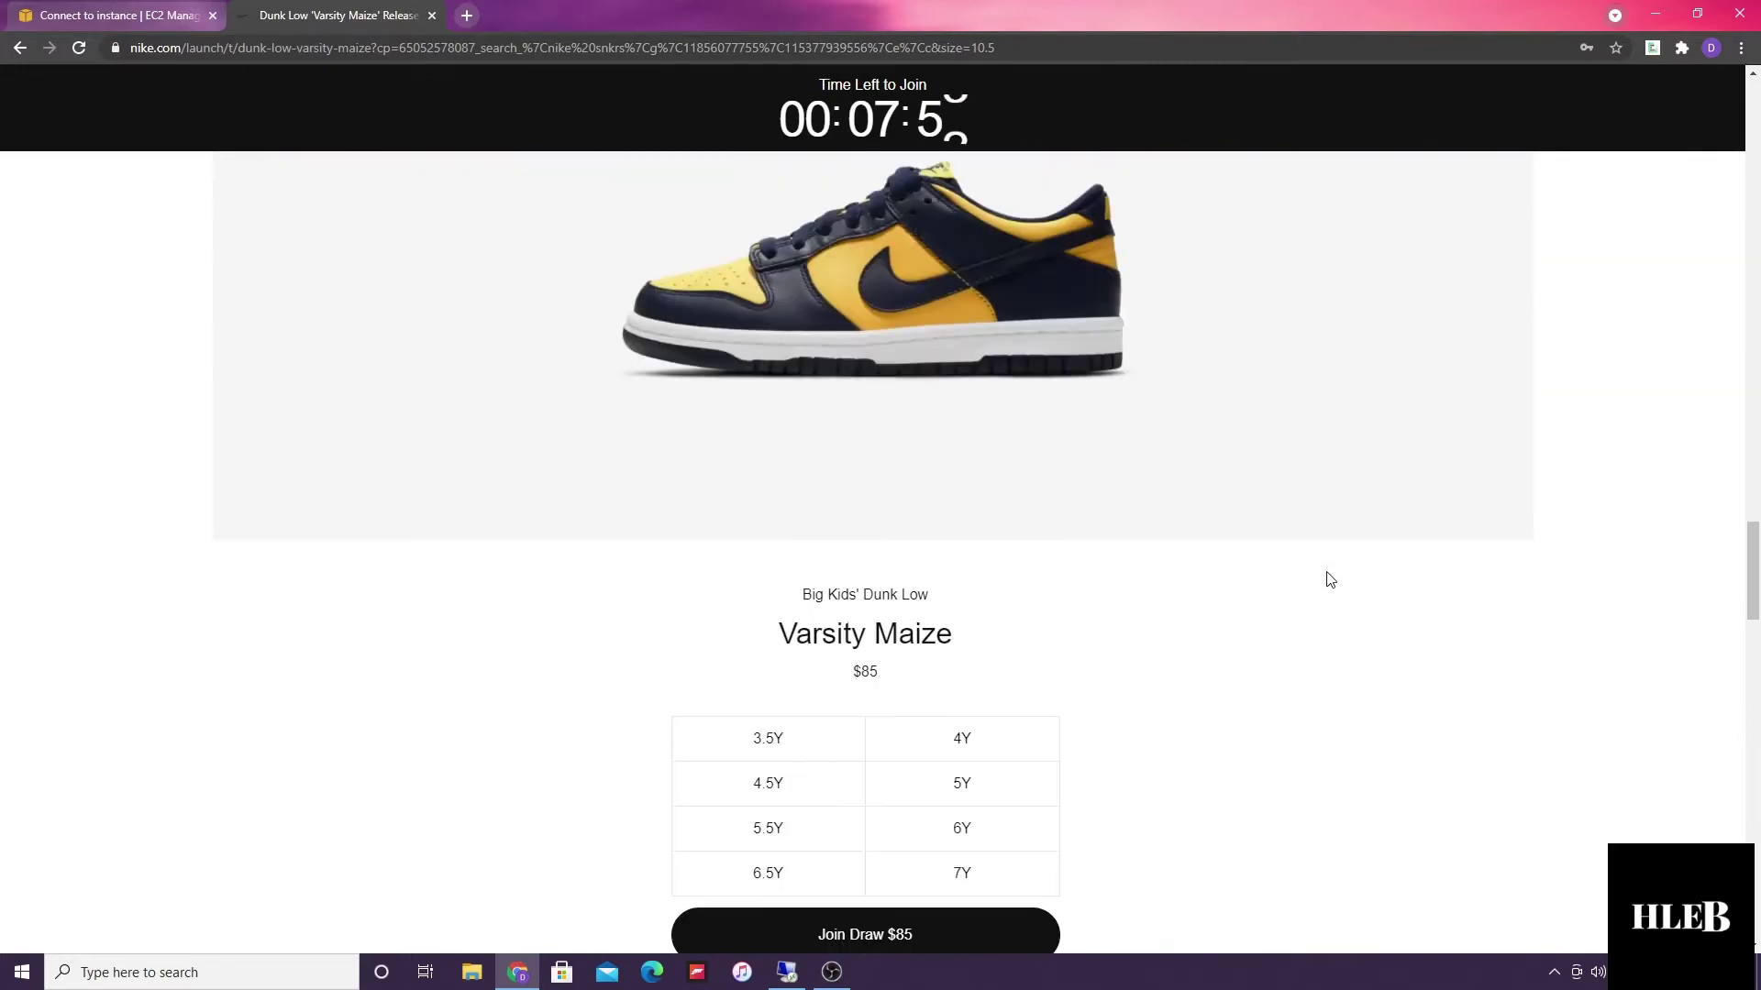
scroll(1326, 577, down, 5)
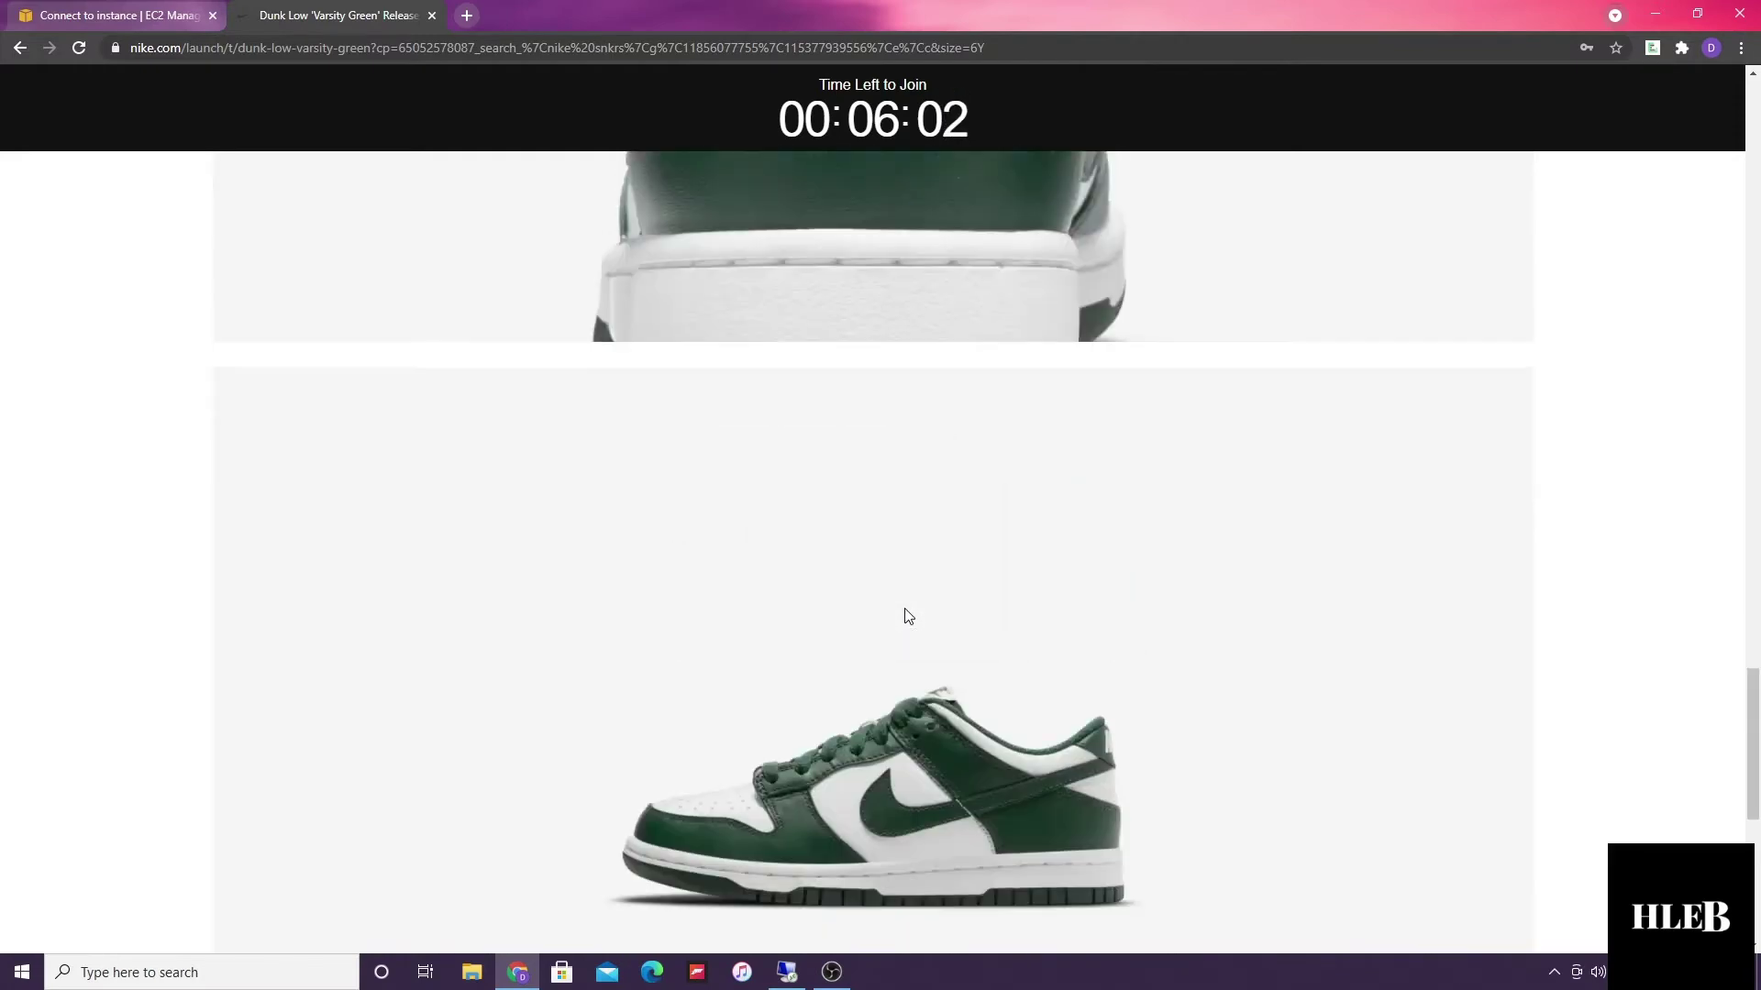
scroll(908, 616, up, 15)
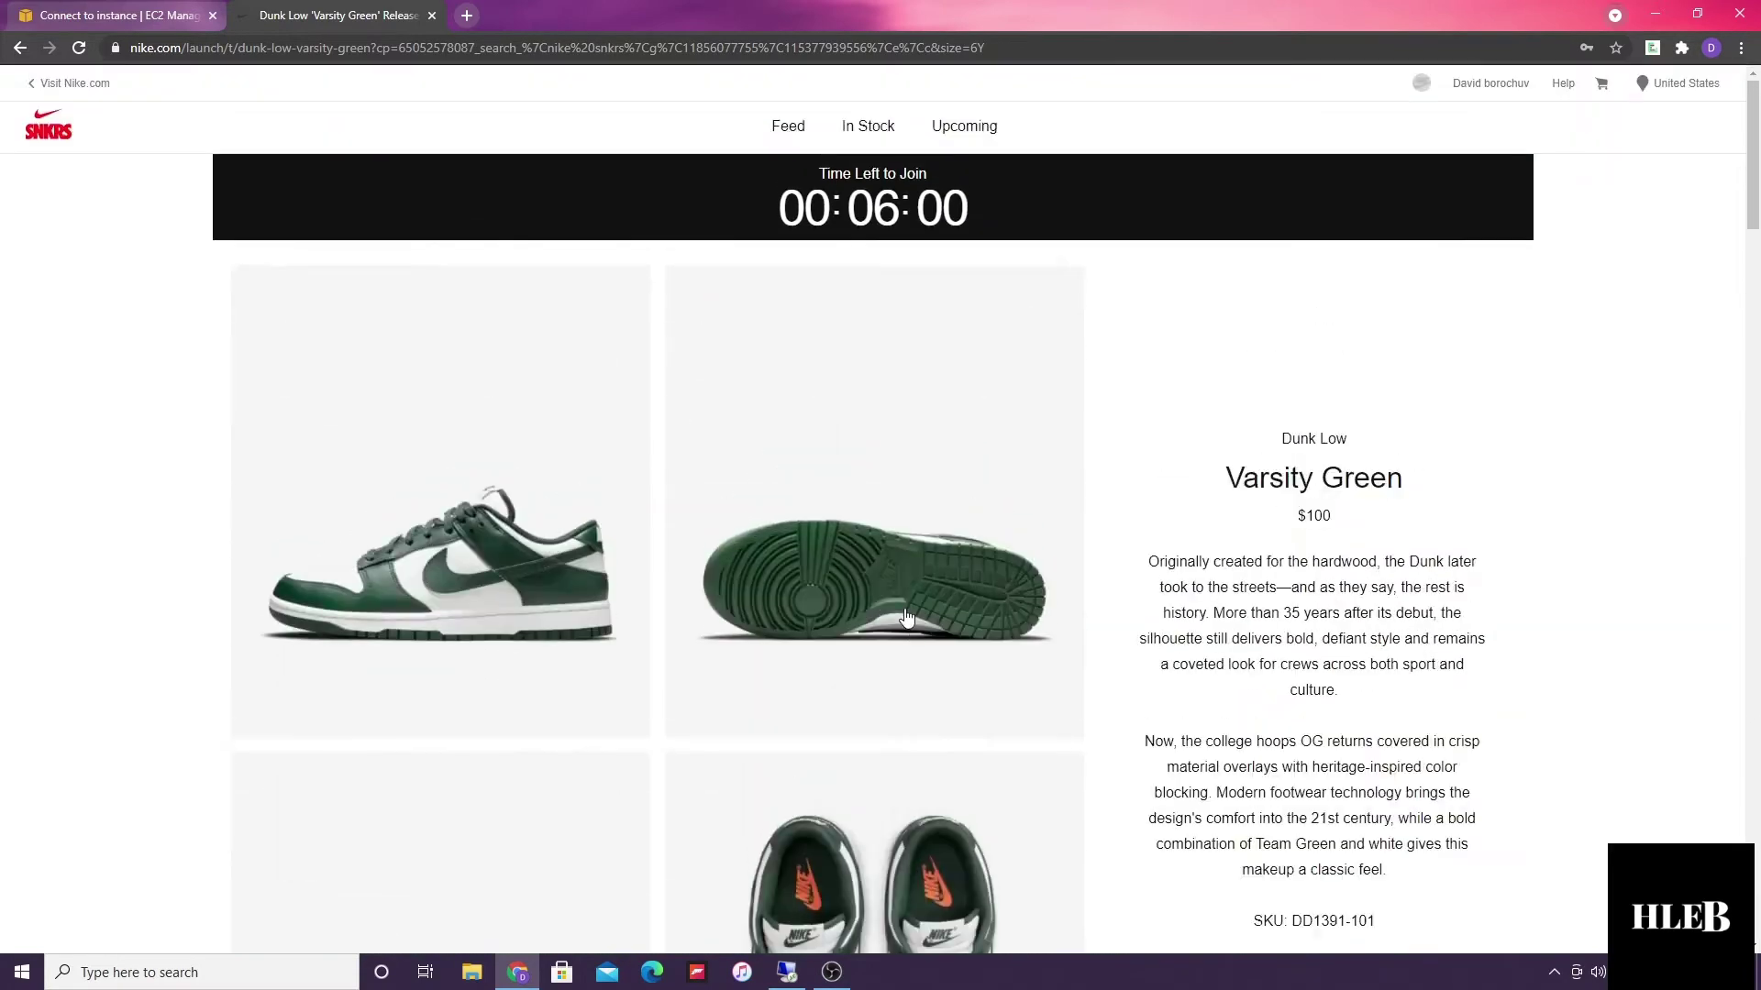
scroll(1240, 577, down, 2)
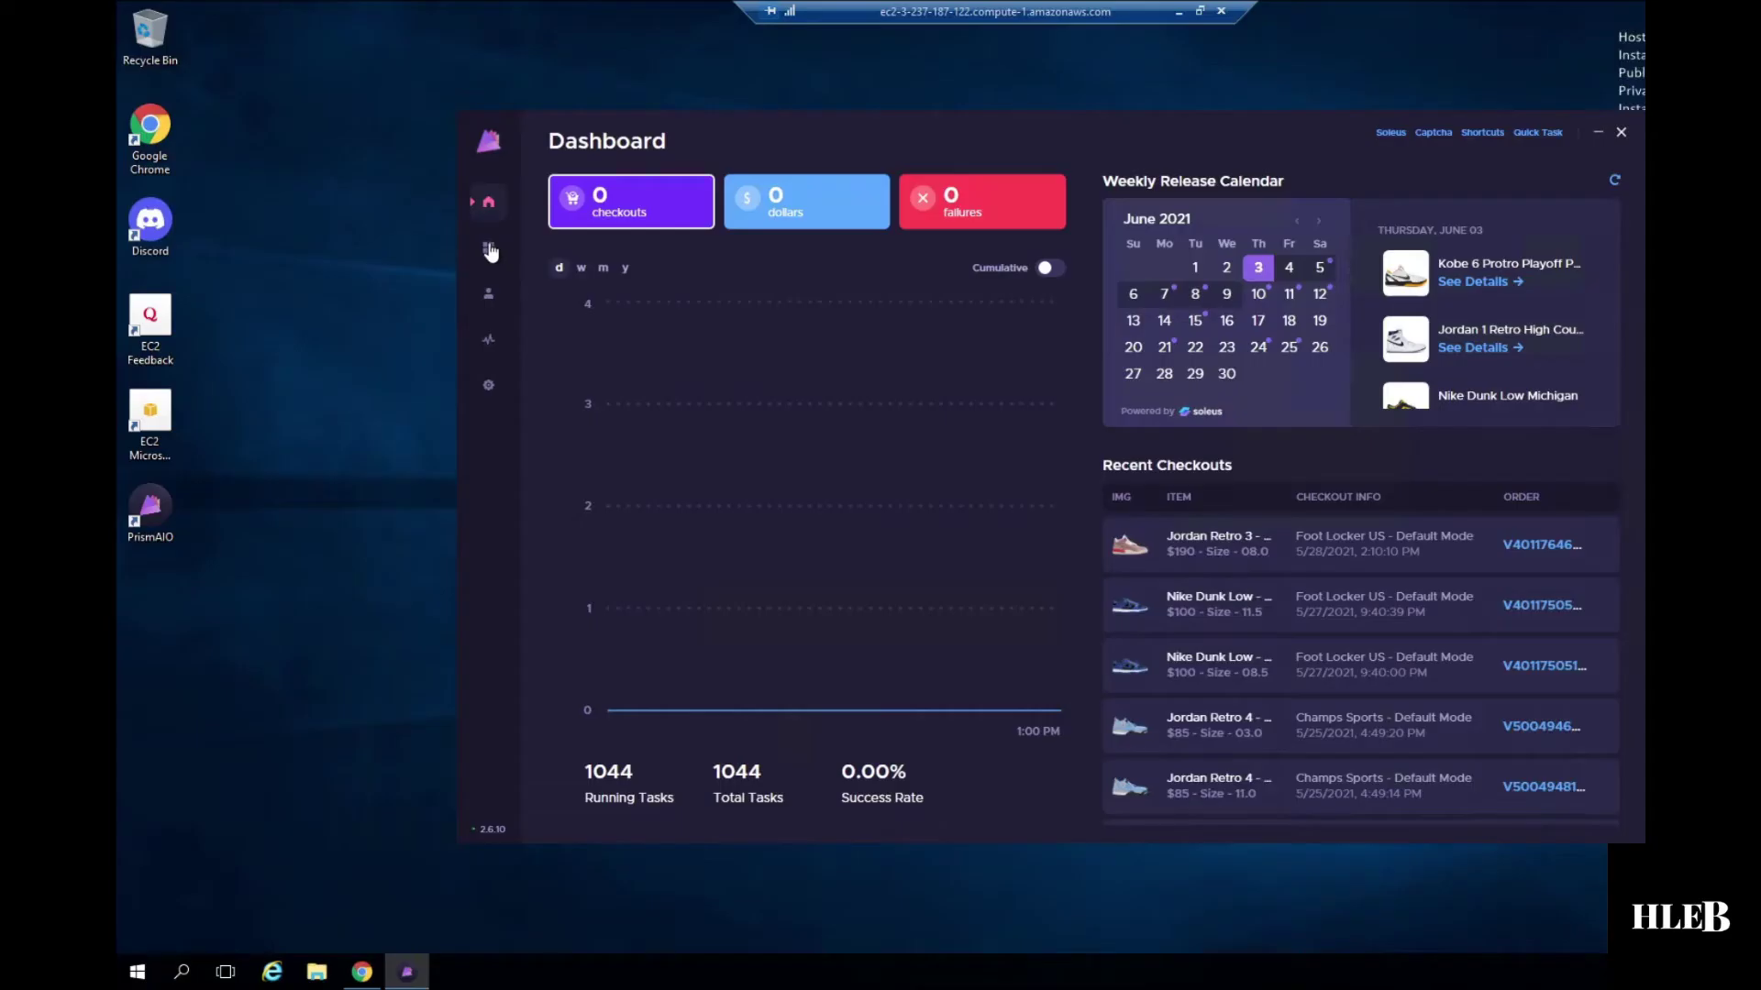
Step: Switch to PrismAIO on the remote desktop and open its task groups
click(489, 248)
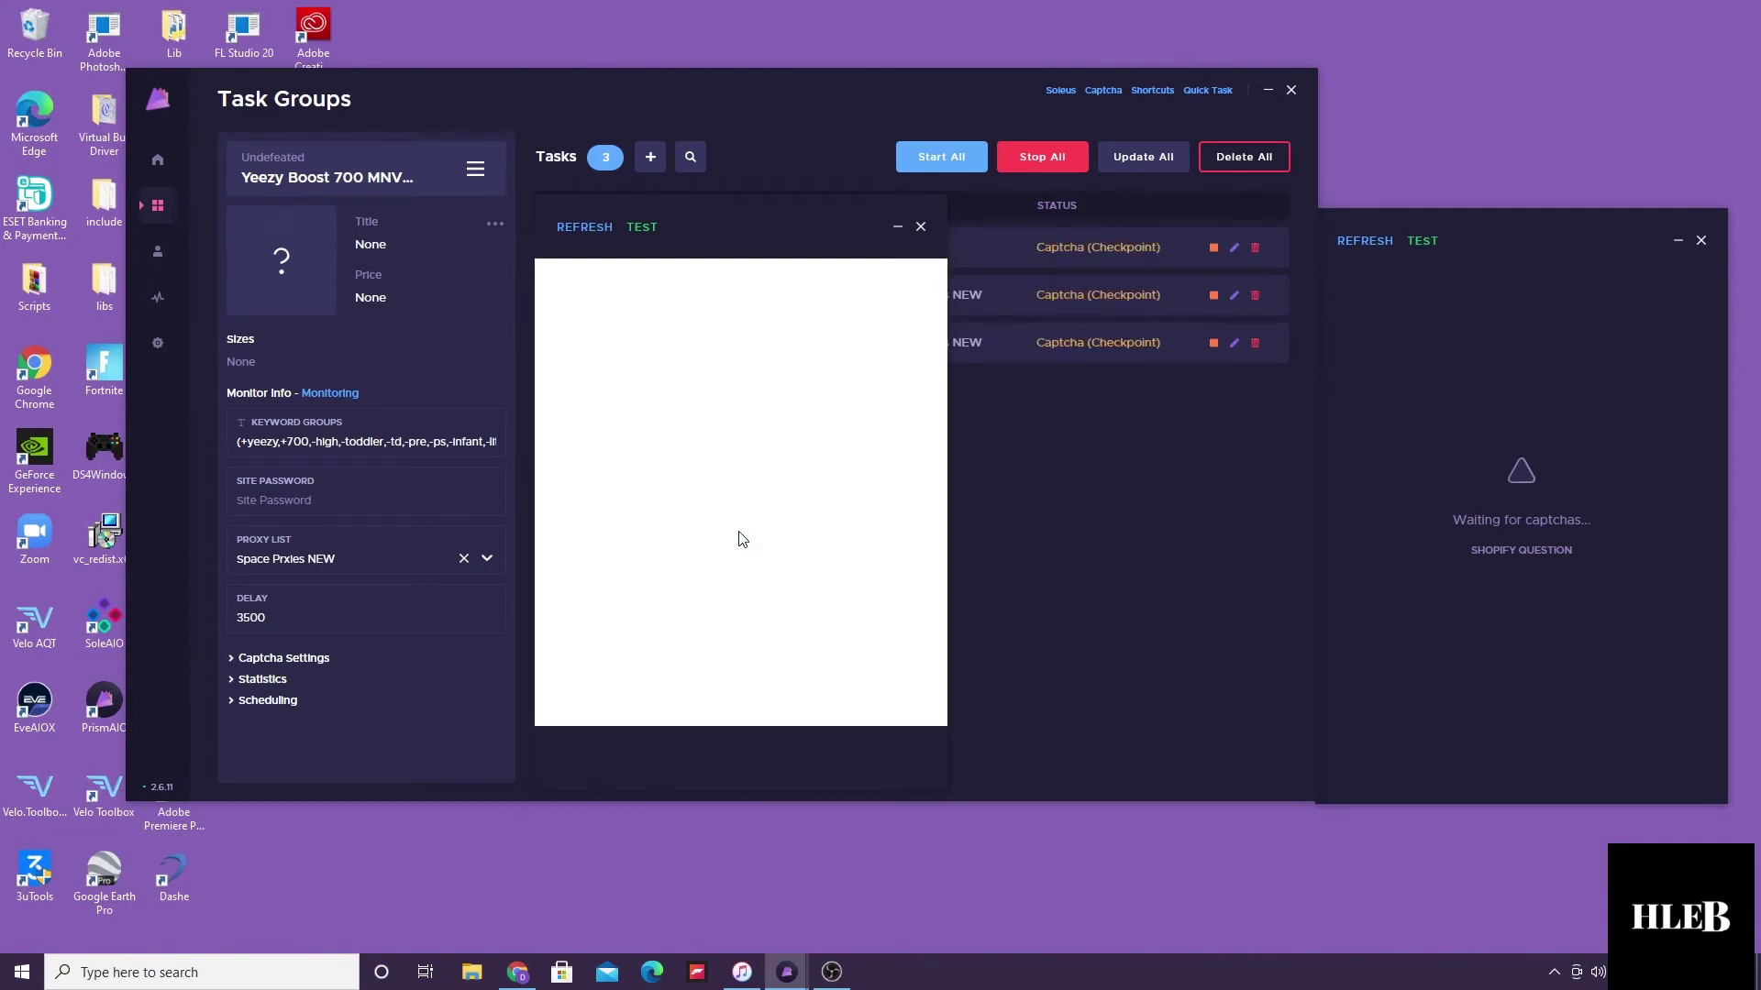
Step: Start the Undefeated checkpoint captcha, select every fire hydrant image including the replacements, and verify the answer
click(619, 416)
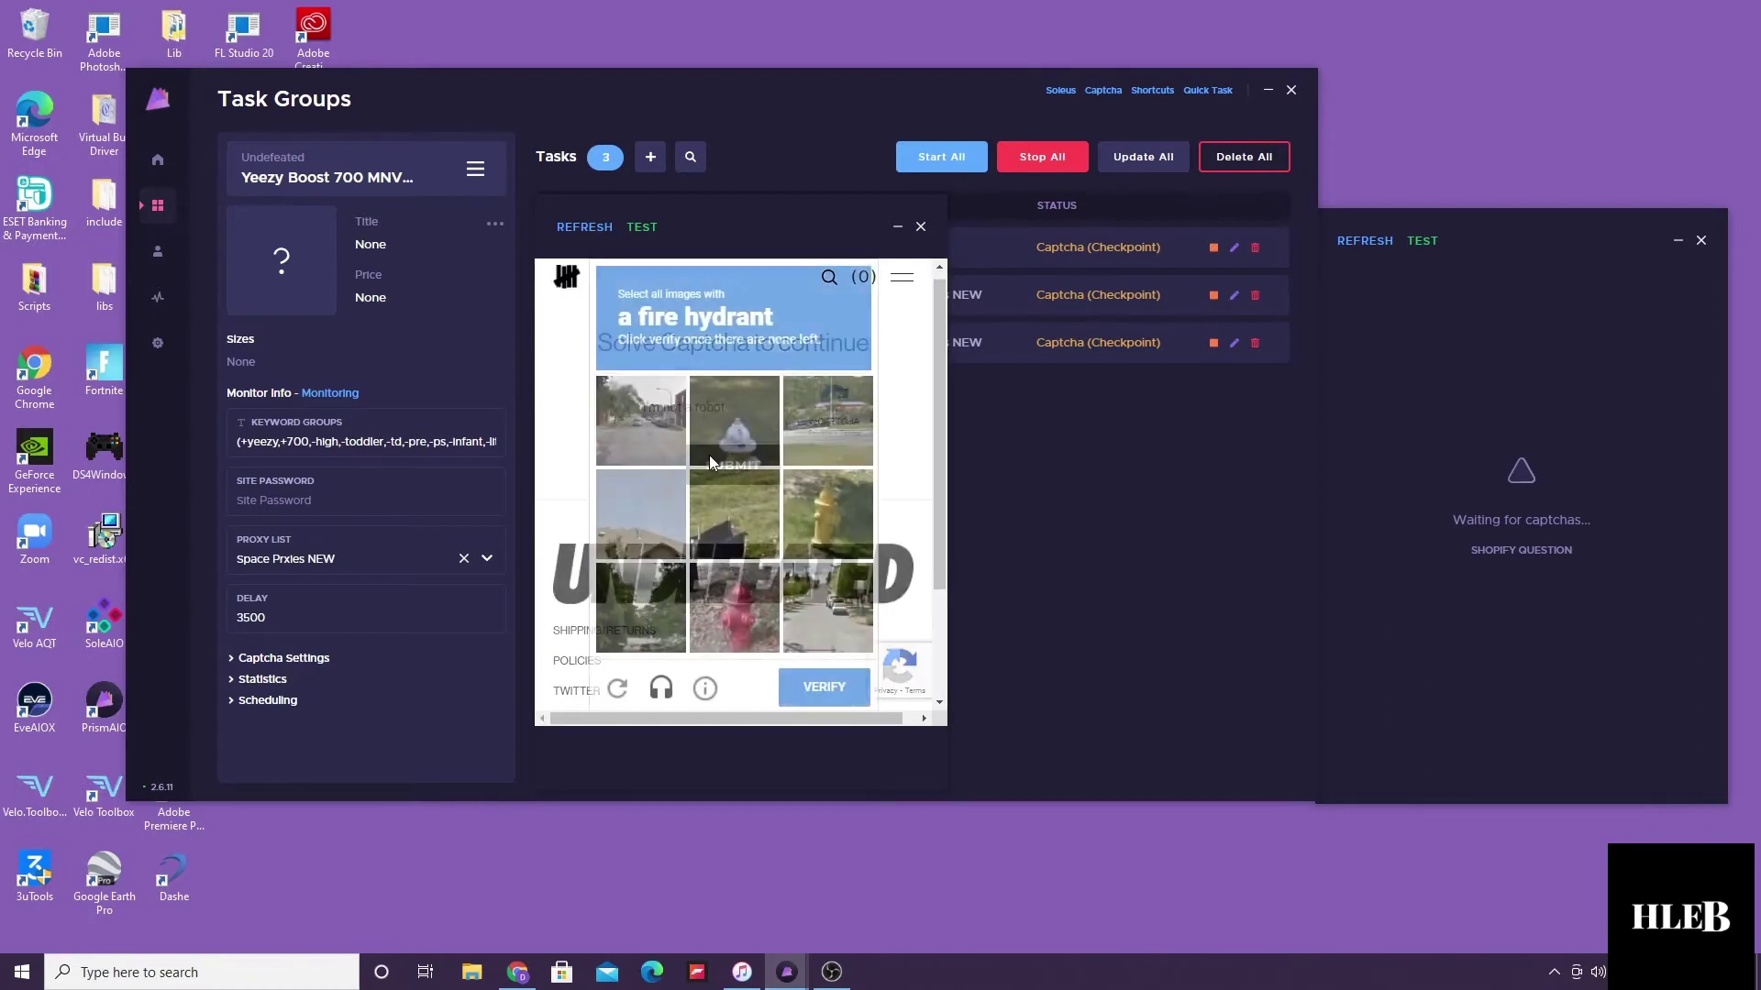
click(761, 459)
click(822, 508)
click(729, 616)
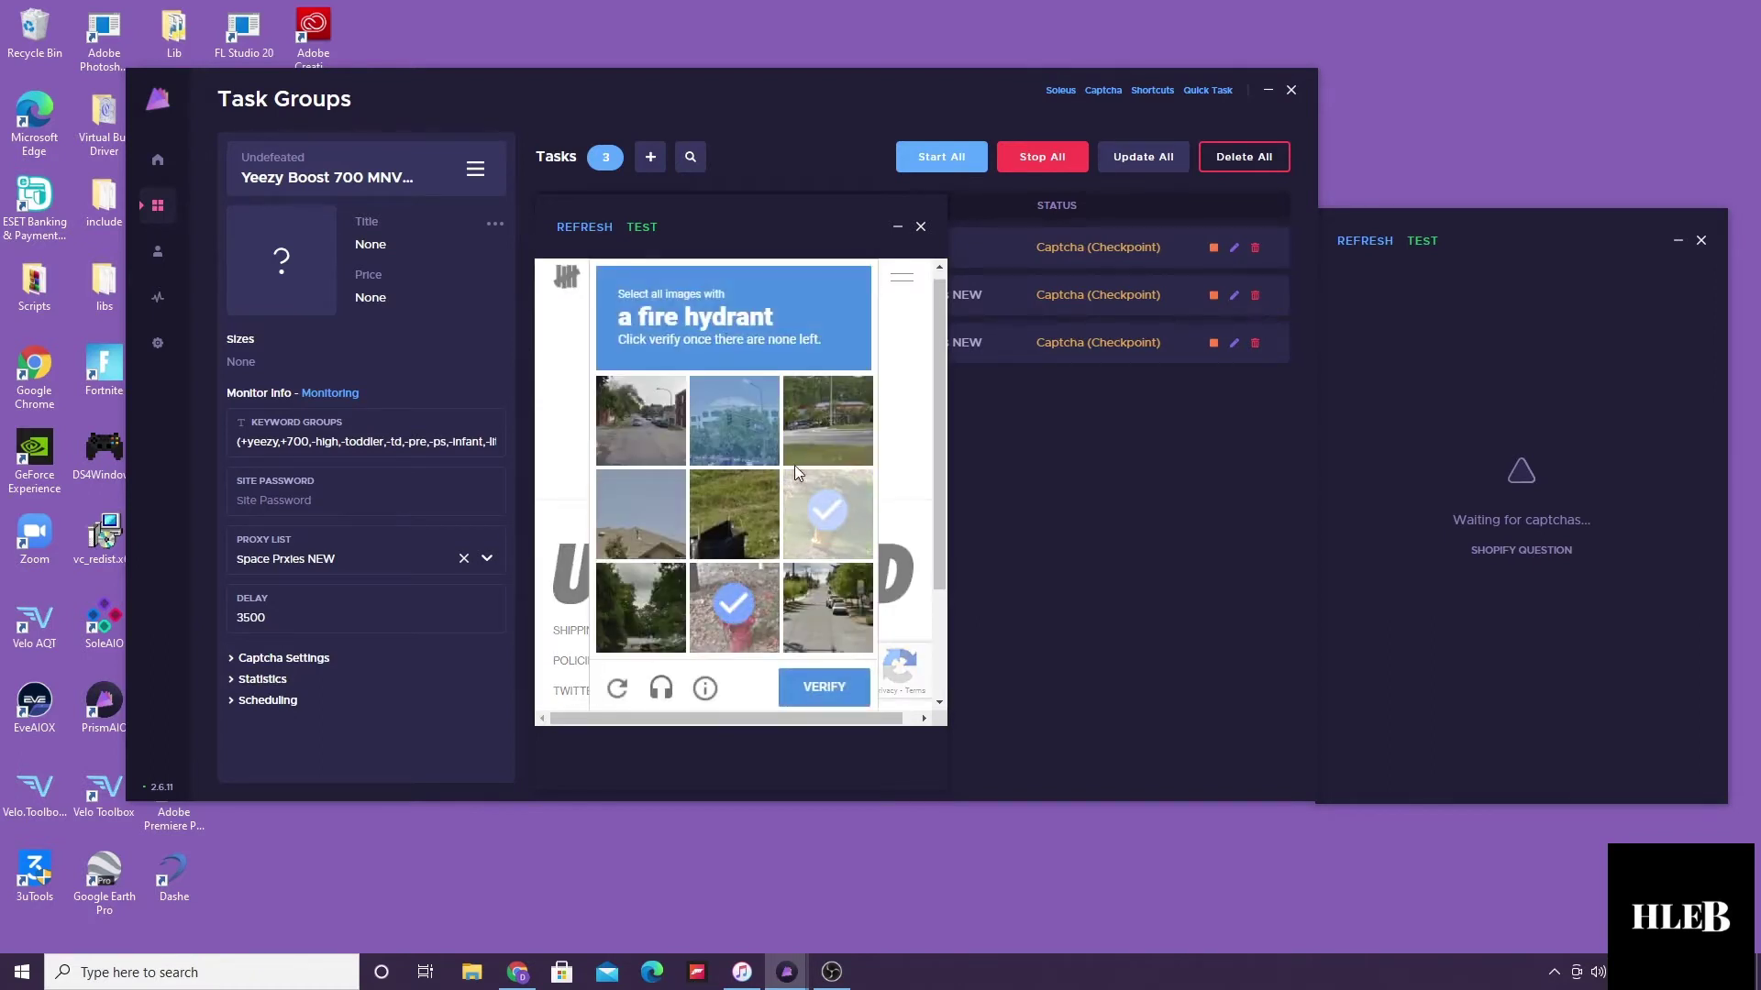
click(751, 624)
click(848, 519)
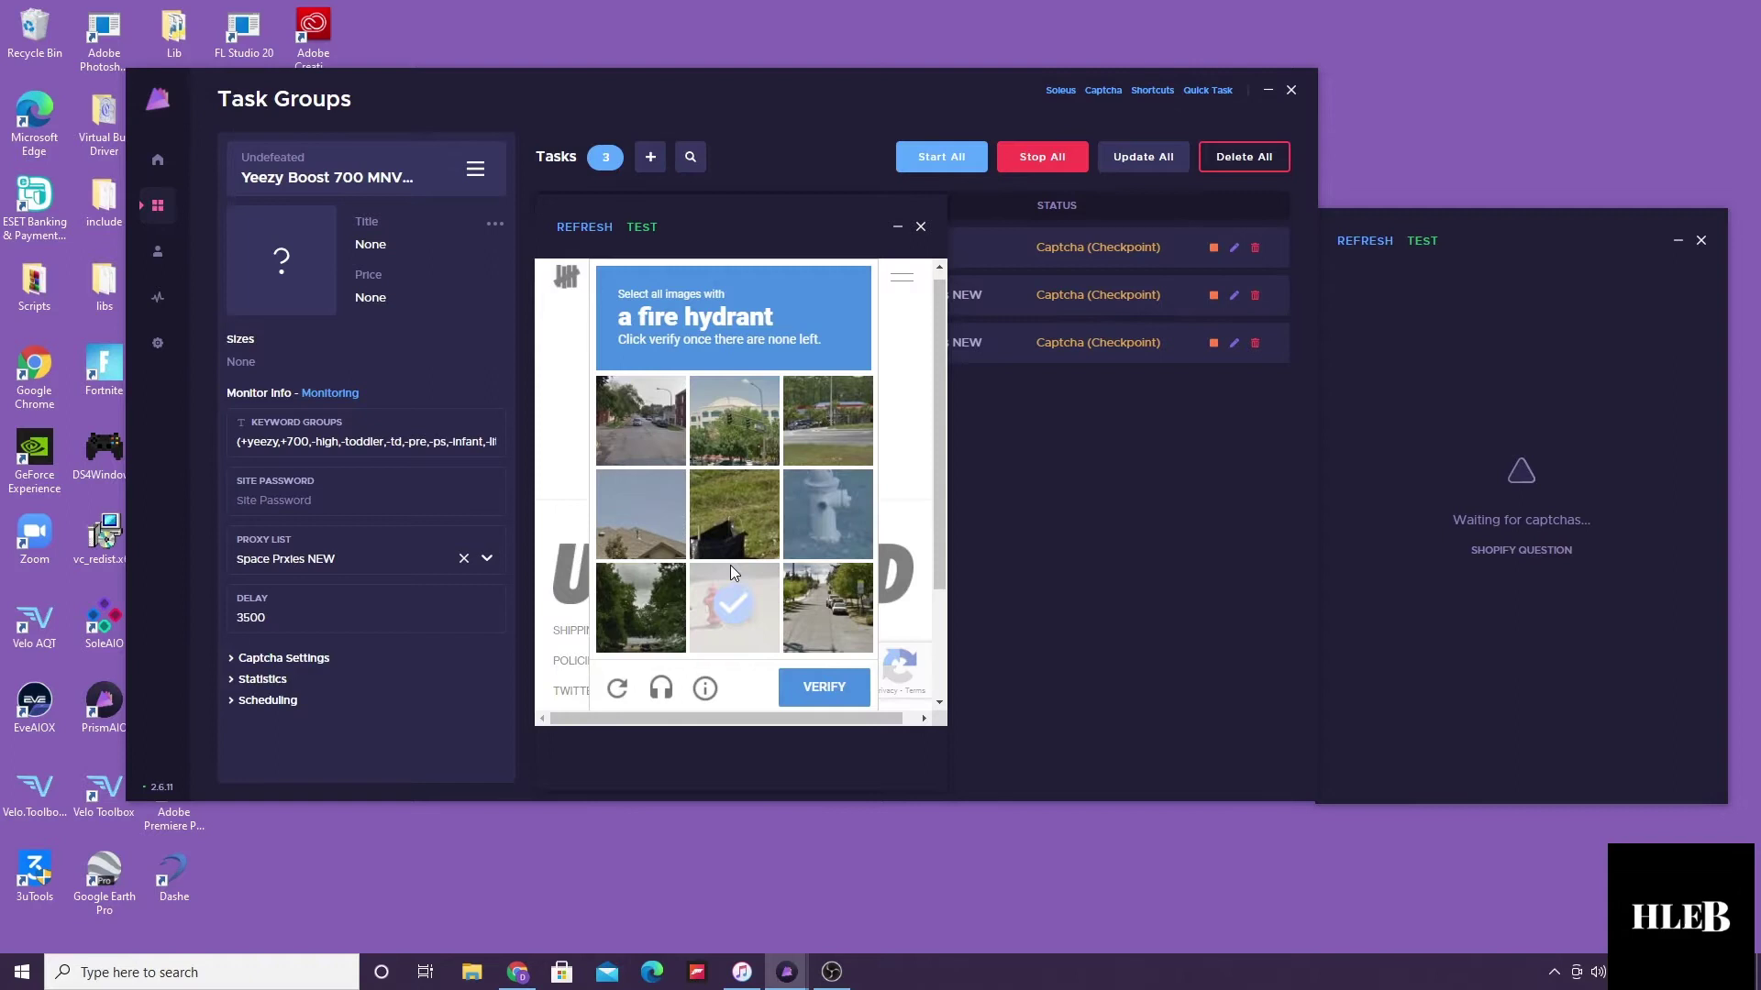
click(826, 690)
Step: Start the next checkpoint captcha and submit the squares covering the hanging traffic light
click(619, 410)
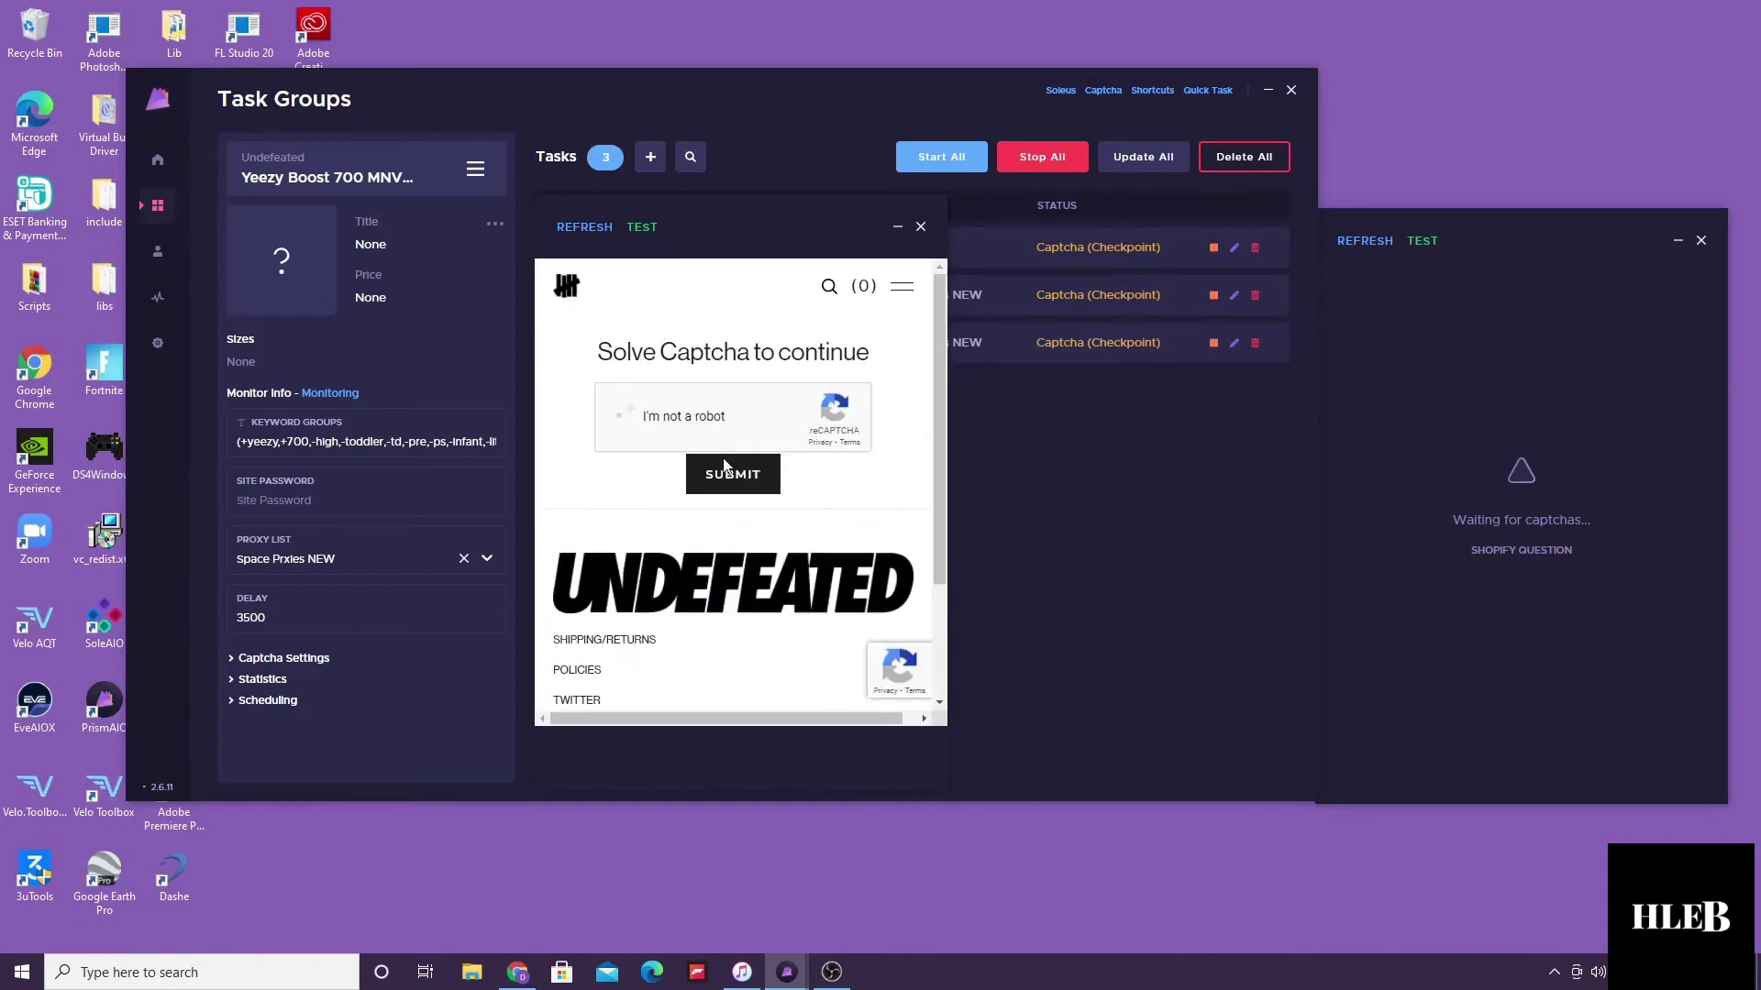
click(674, 403)
click(695, 438)
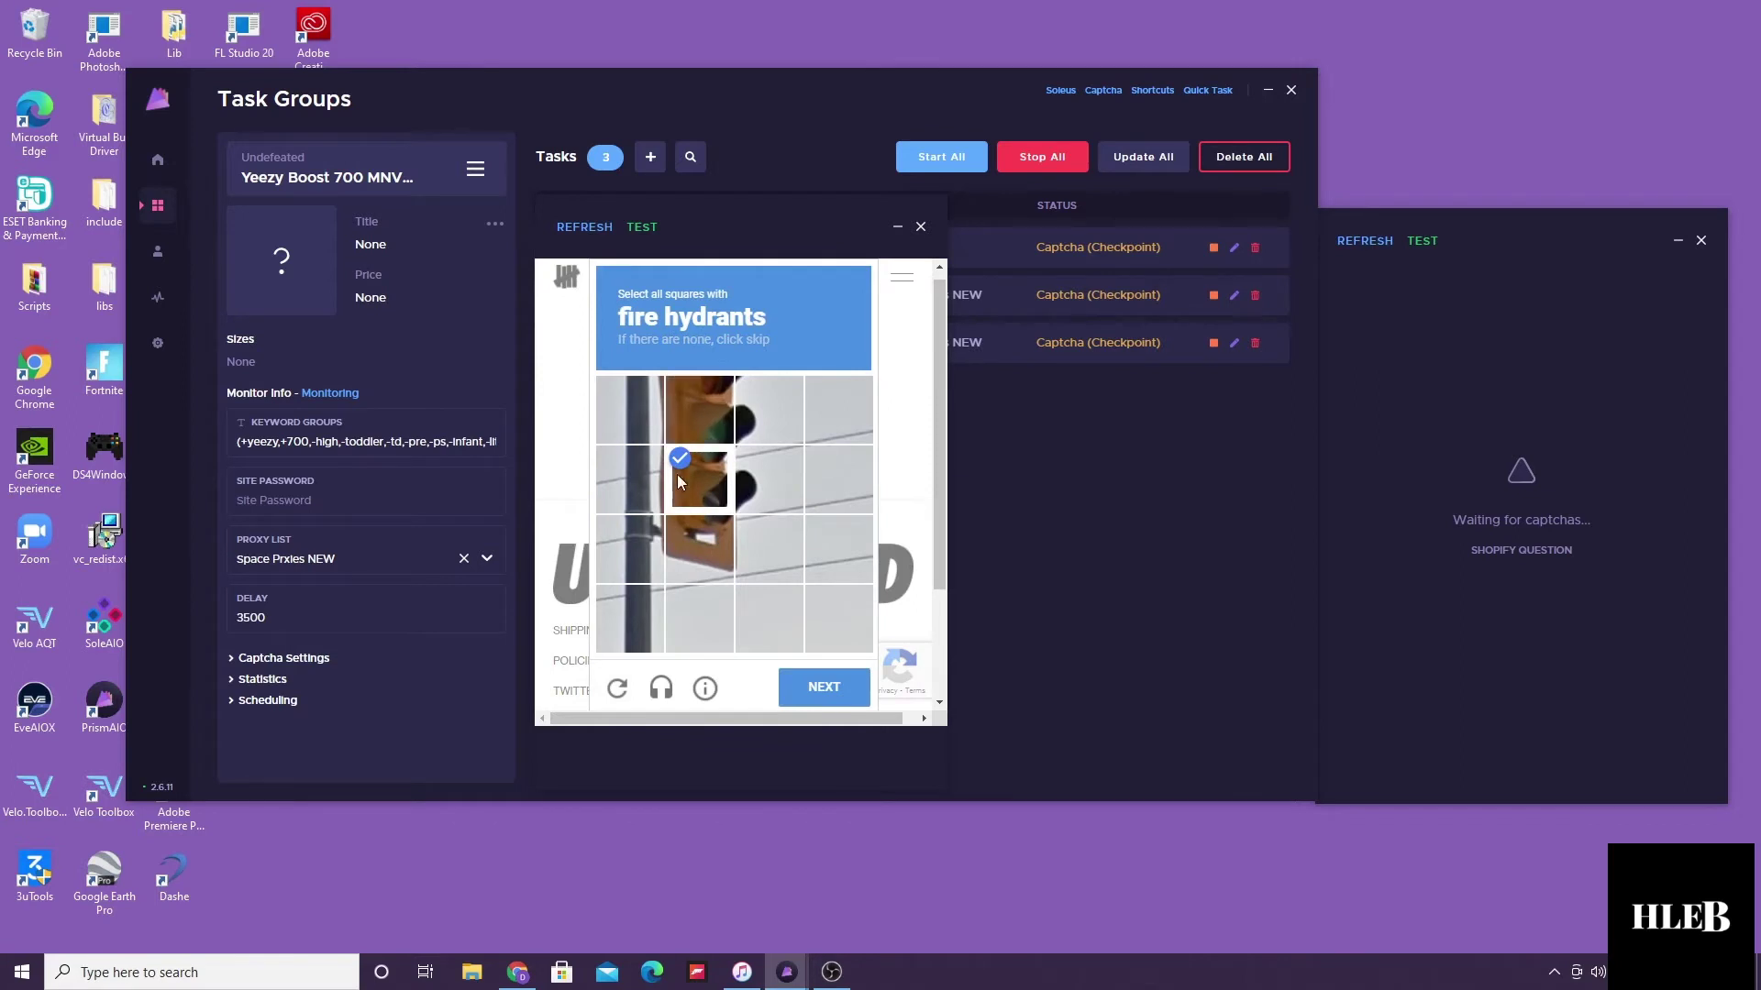
click(694, 477)
click(823, 687)
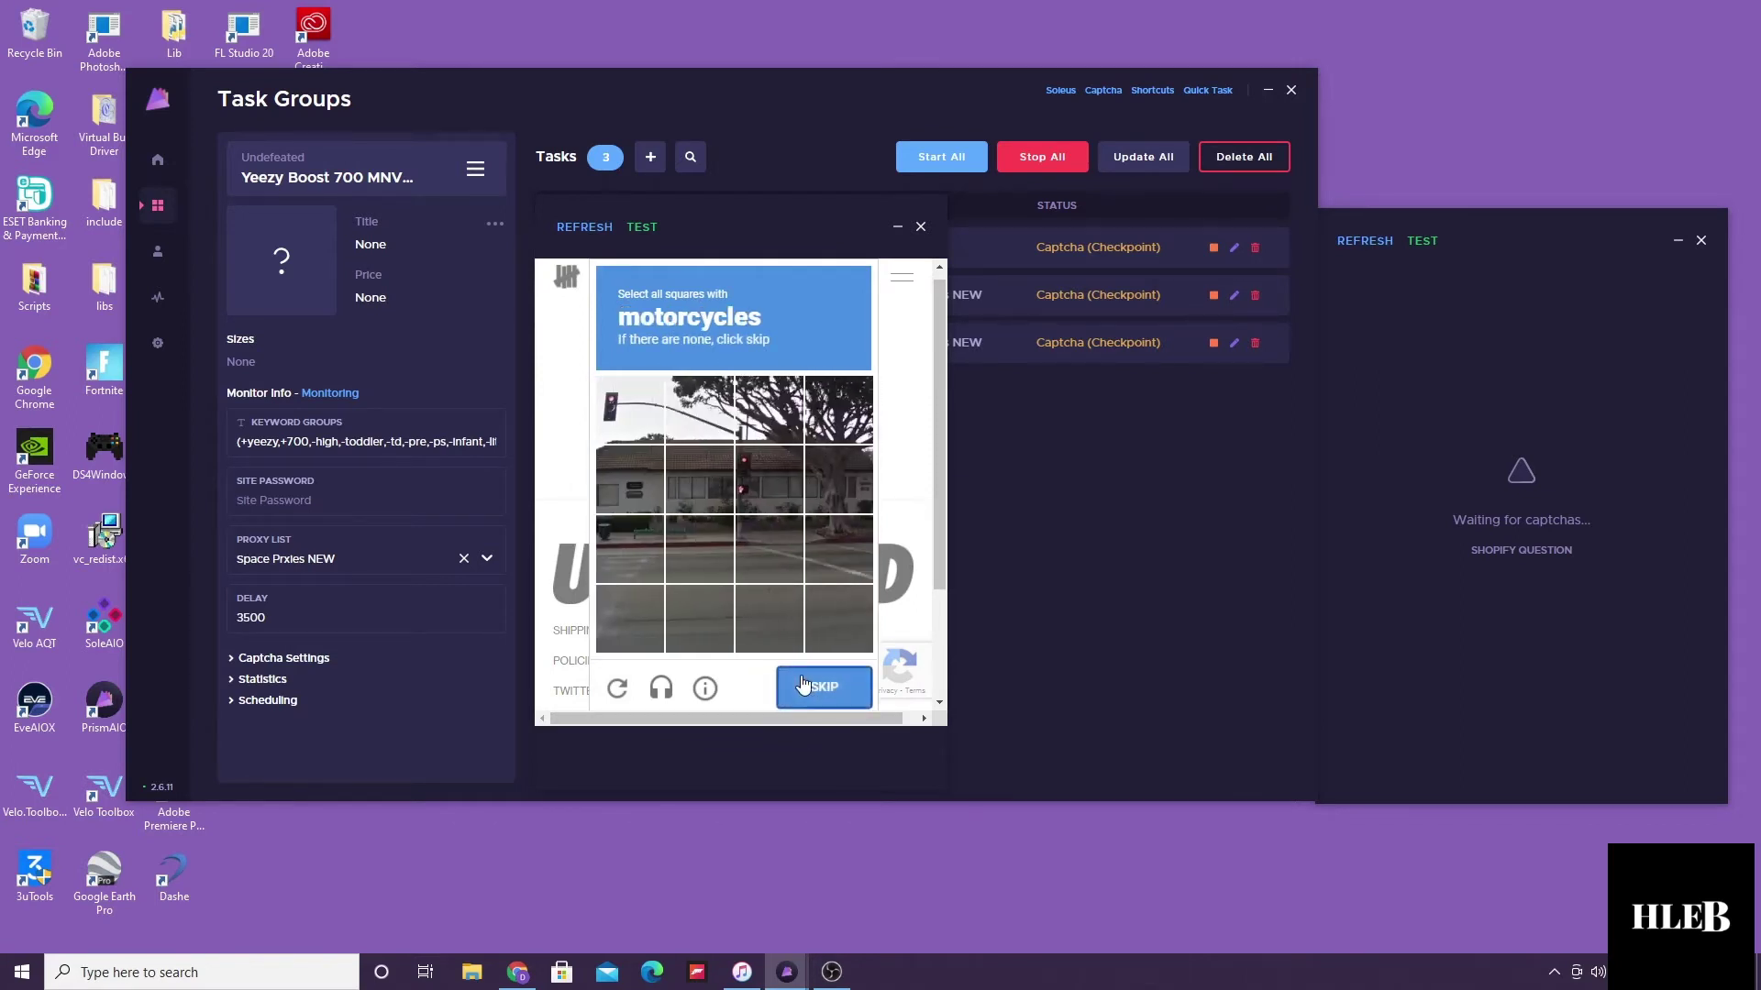
Step: Answer the motorcycles challenge by selecting the three squares with parked motorcycles in the second row and submitting them
click(674, 486)
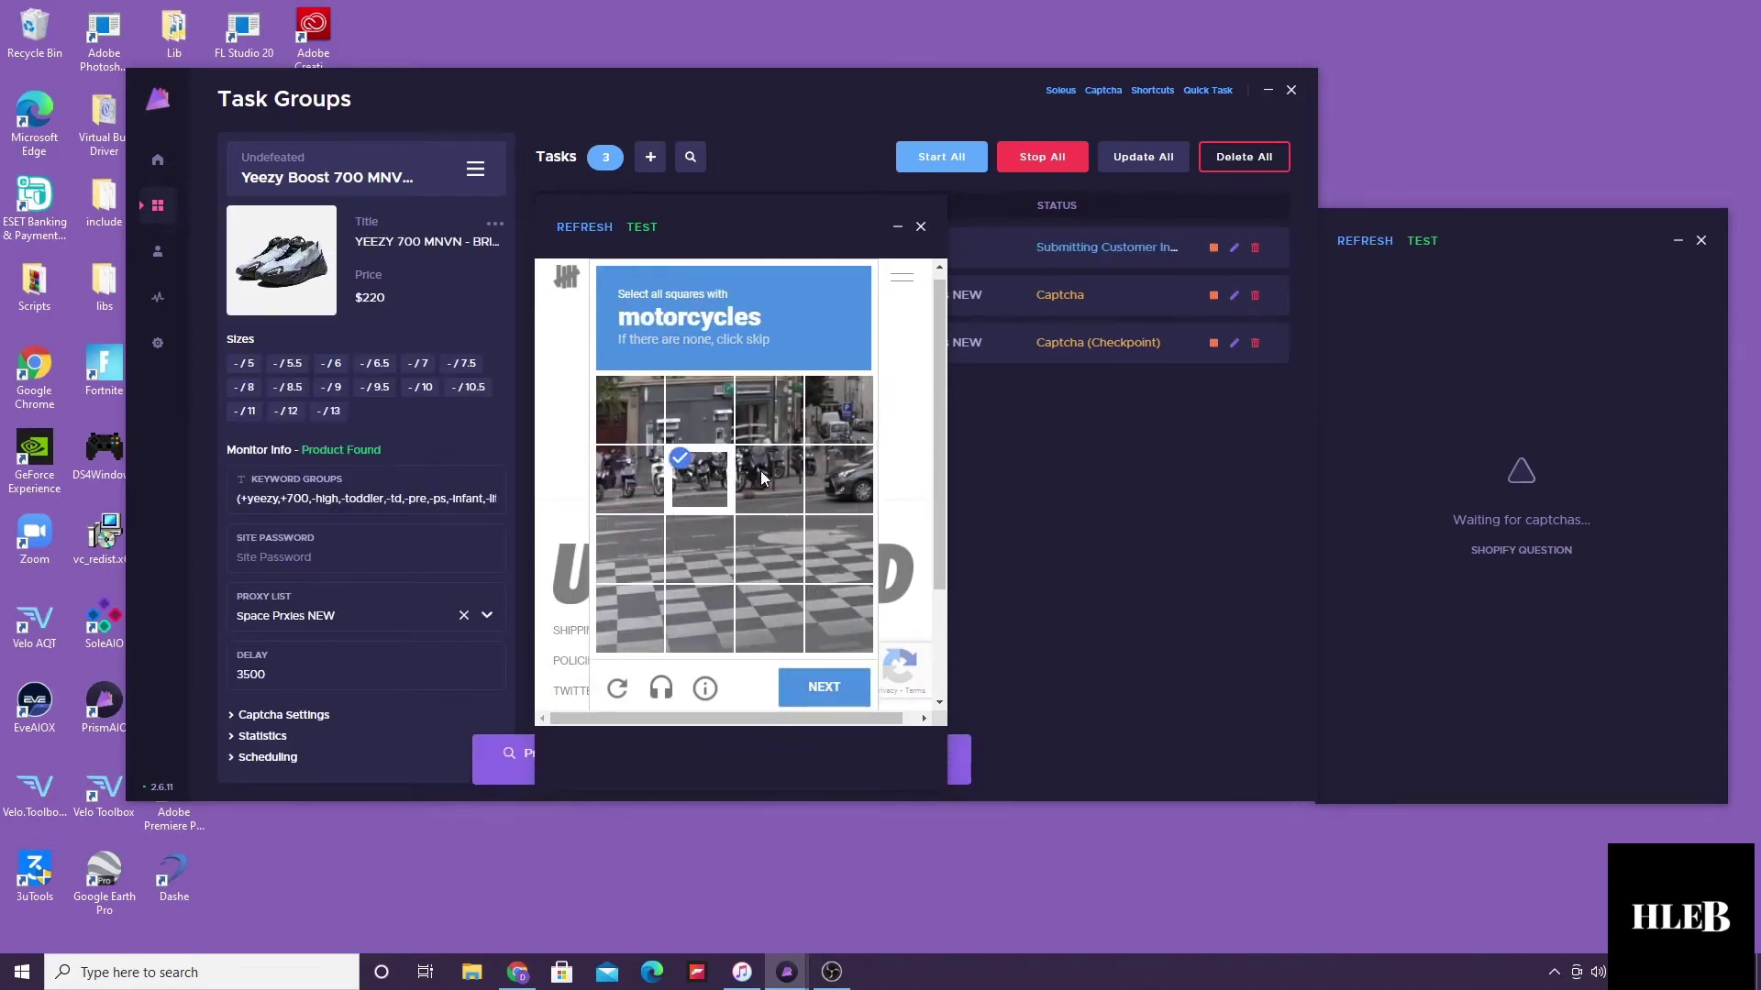
click(768, 479)
click(629, 495)
click(809, 679)
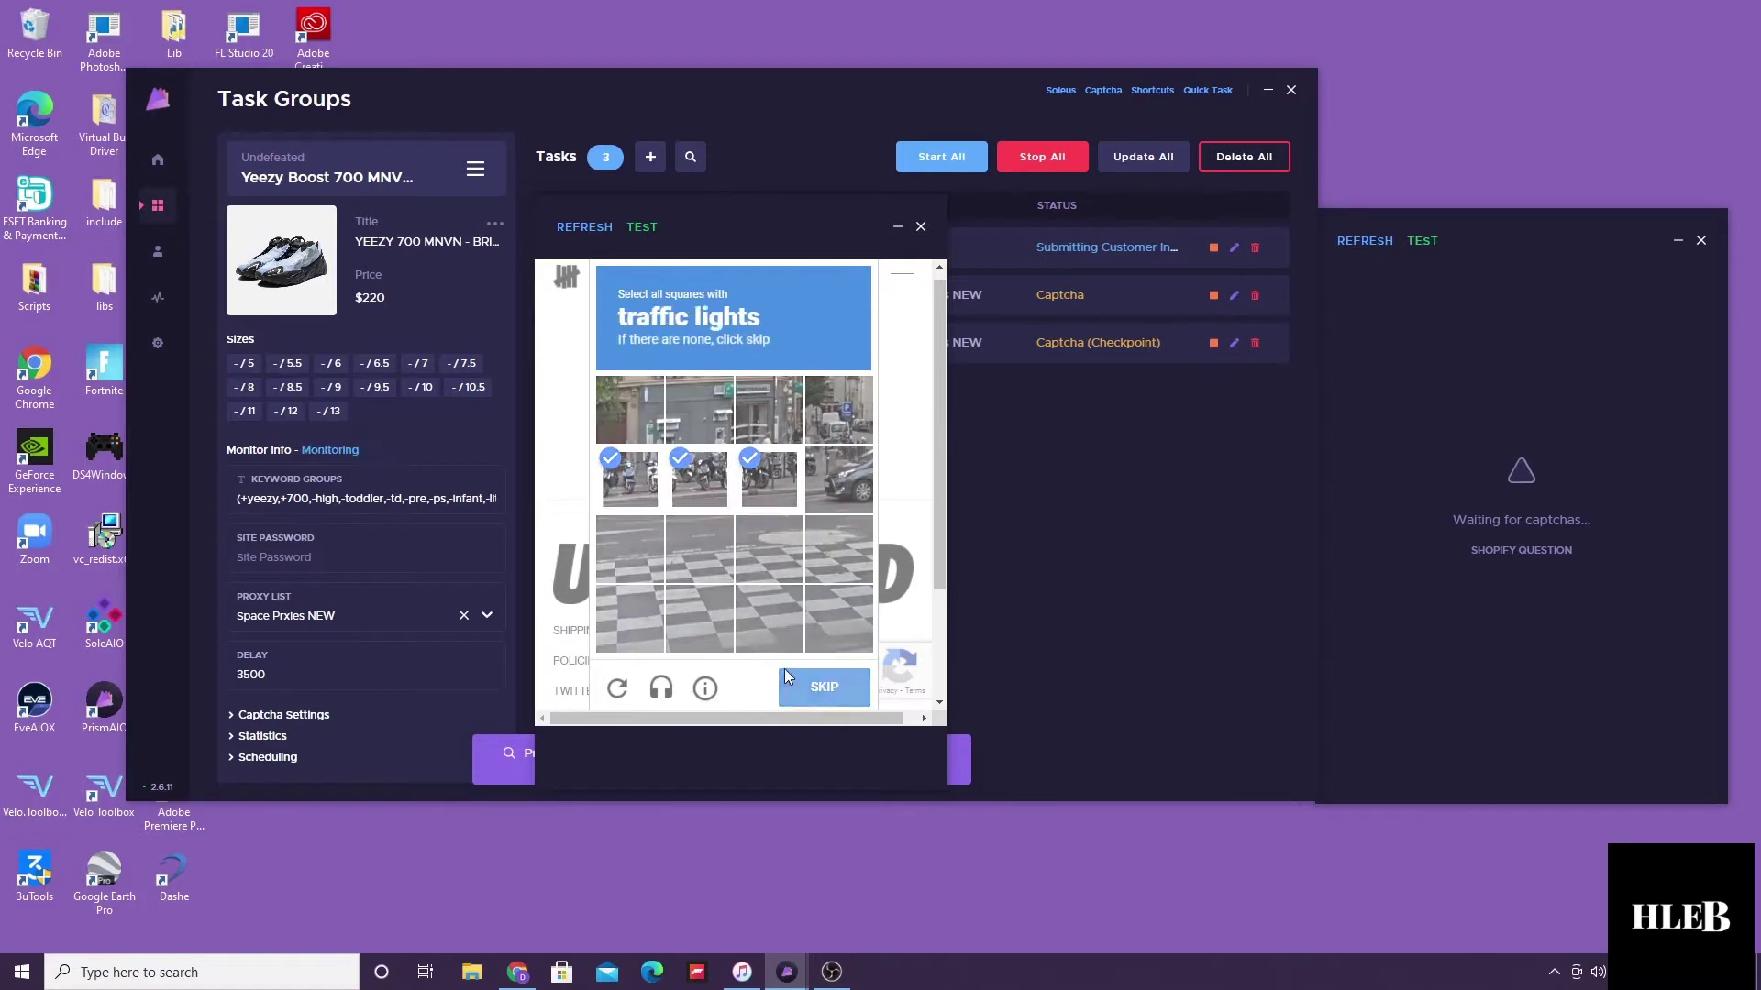
Step: Answer the traffic lights challenge with the two signal squares at the end of the image's first row
click(770, 410)
click(837, 410)
click(787, 674)
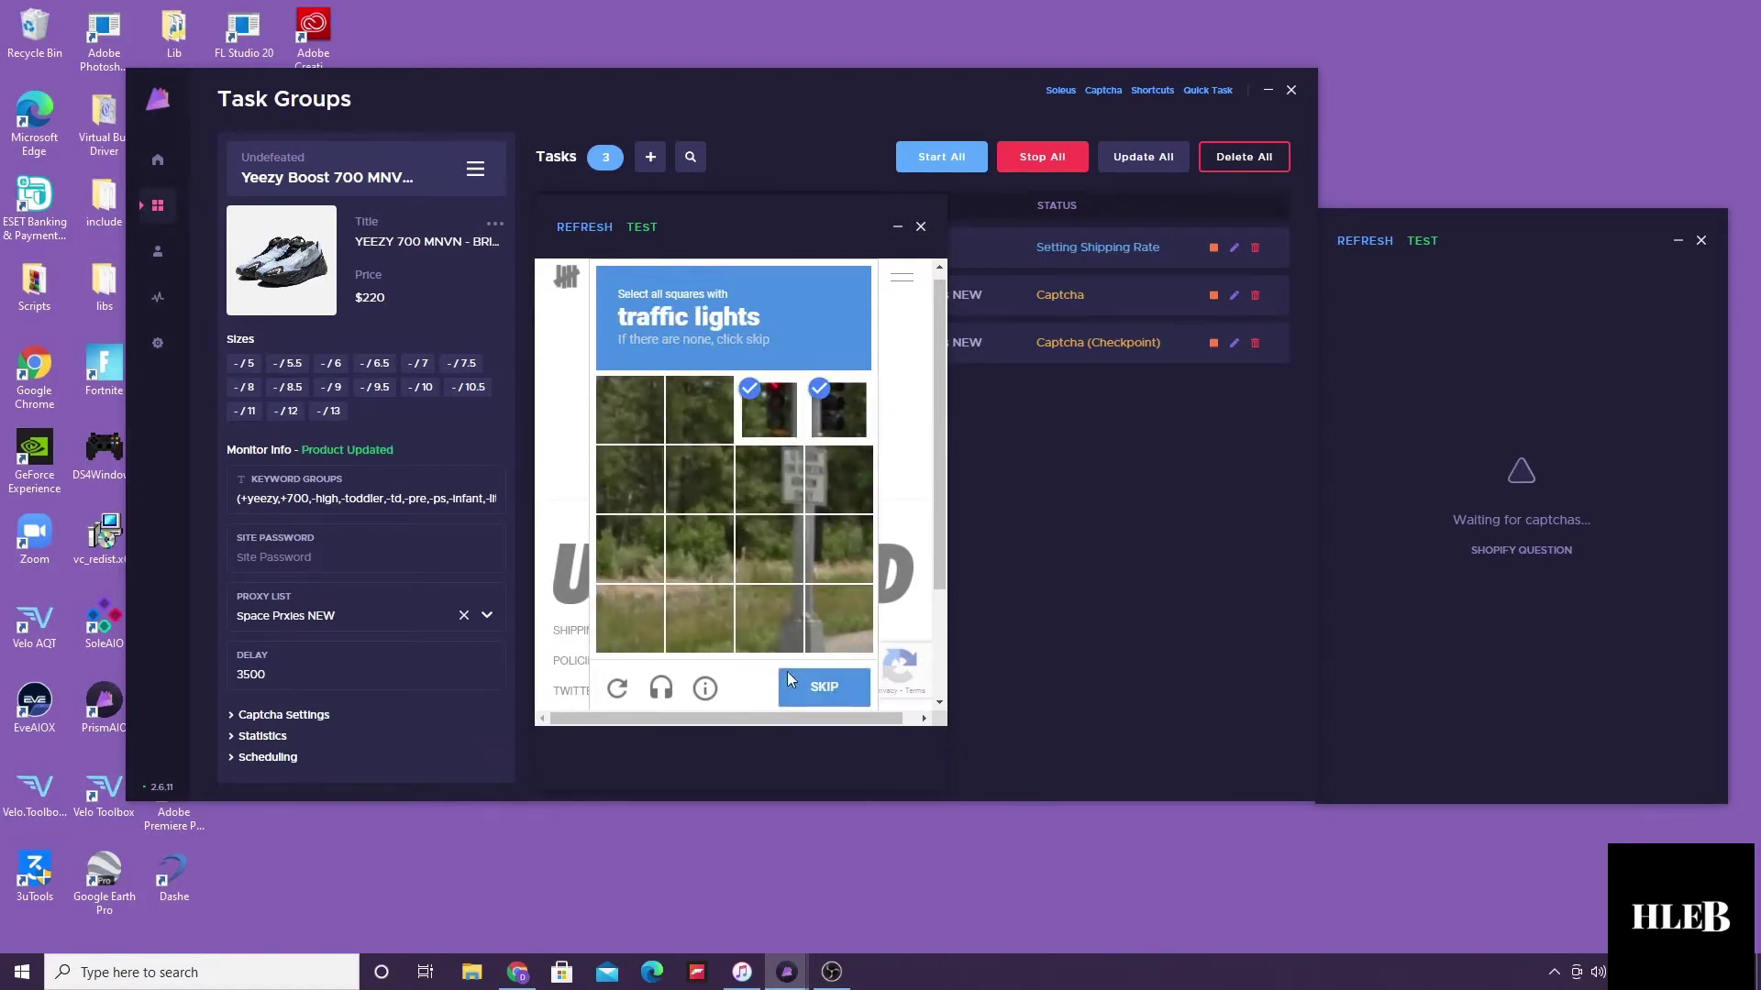
Step: Select the crosswalk squares across the third row of the street image and verify the answer
click(644, 559)
click(698, 548)
click(769, 548)
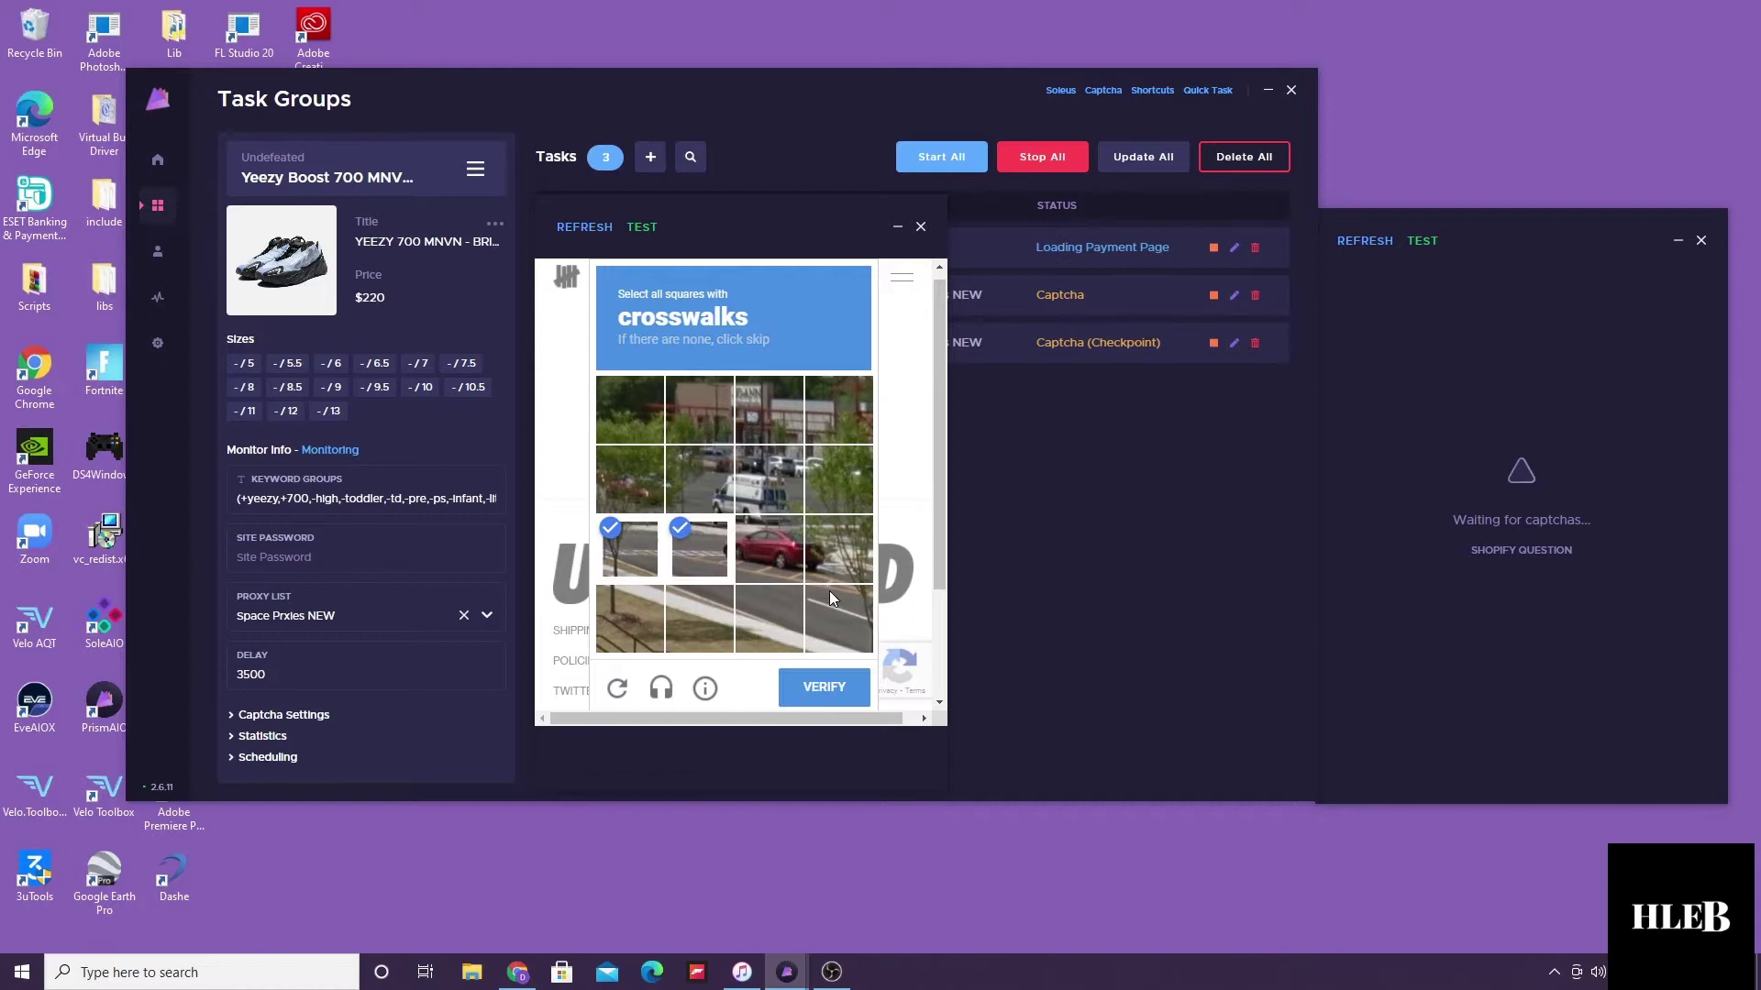
click(833, 558)
click(823, 687)
Step: Select every image with a bus, including the vehicle in the last tile, and verify the answer
scroll(774, 660, down, 1)
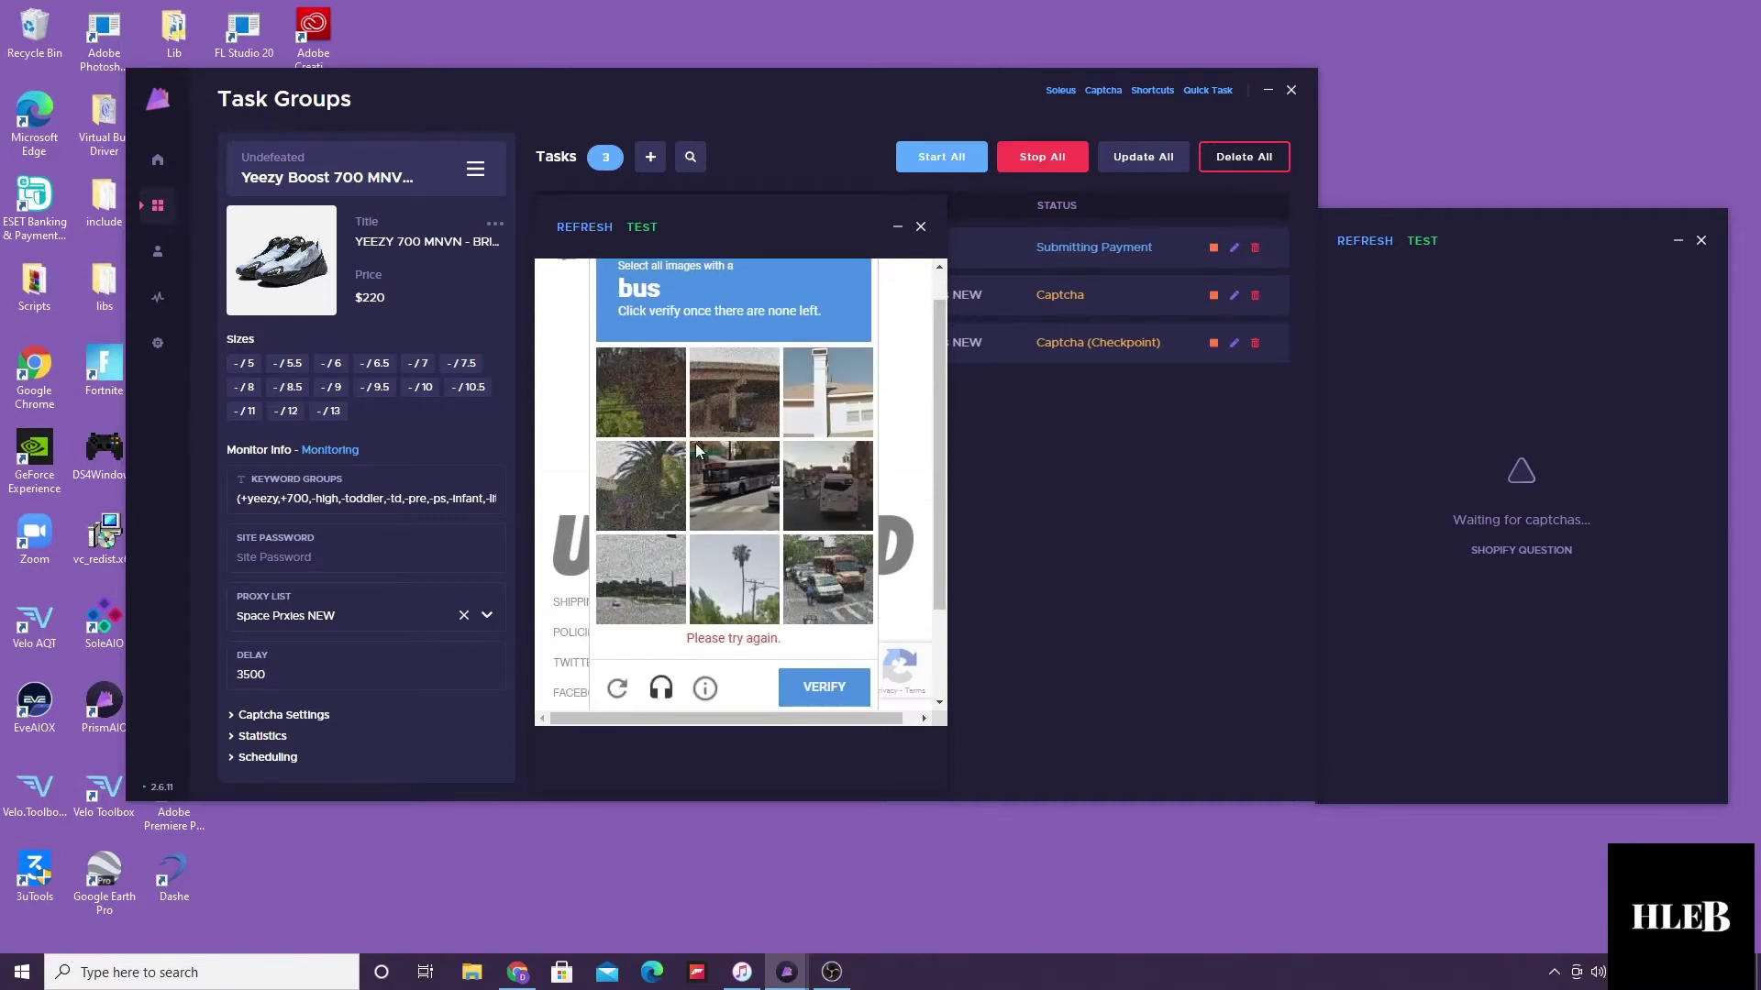
click(733, 516)
click(813, 506)
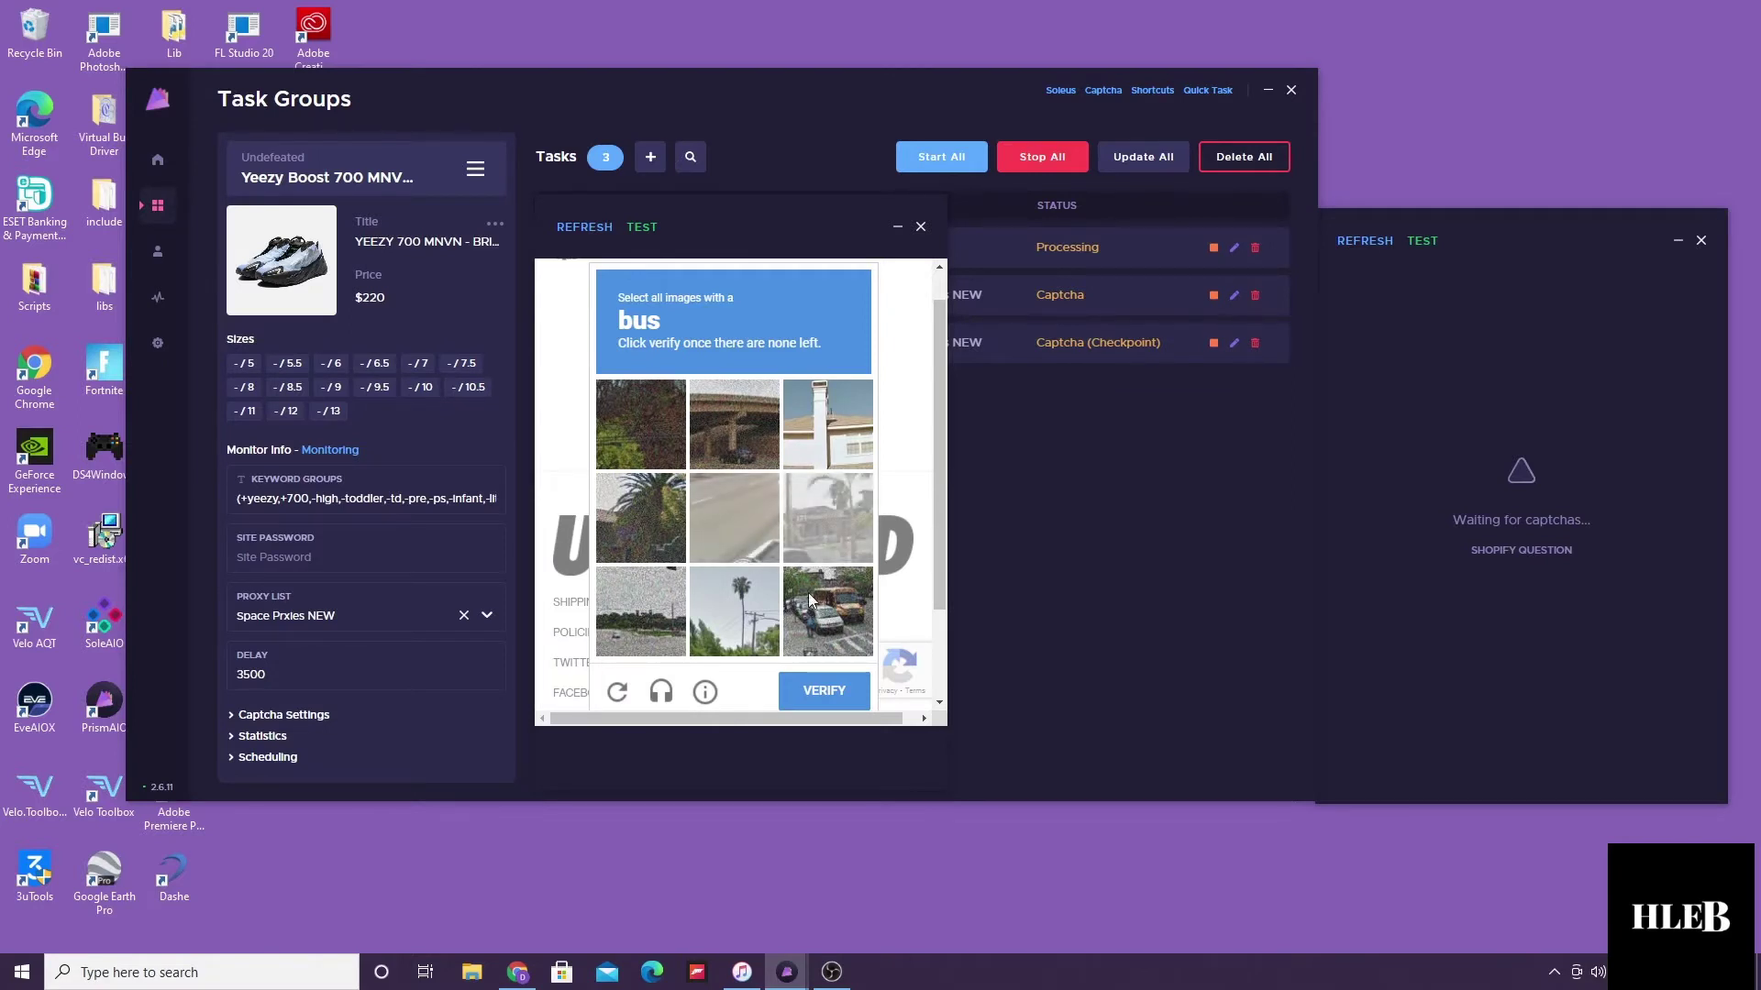
click(818, 619)
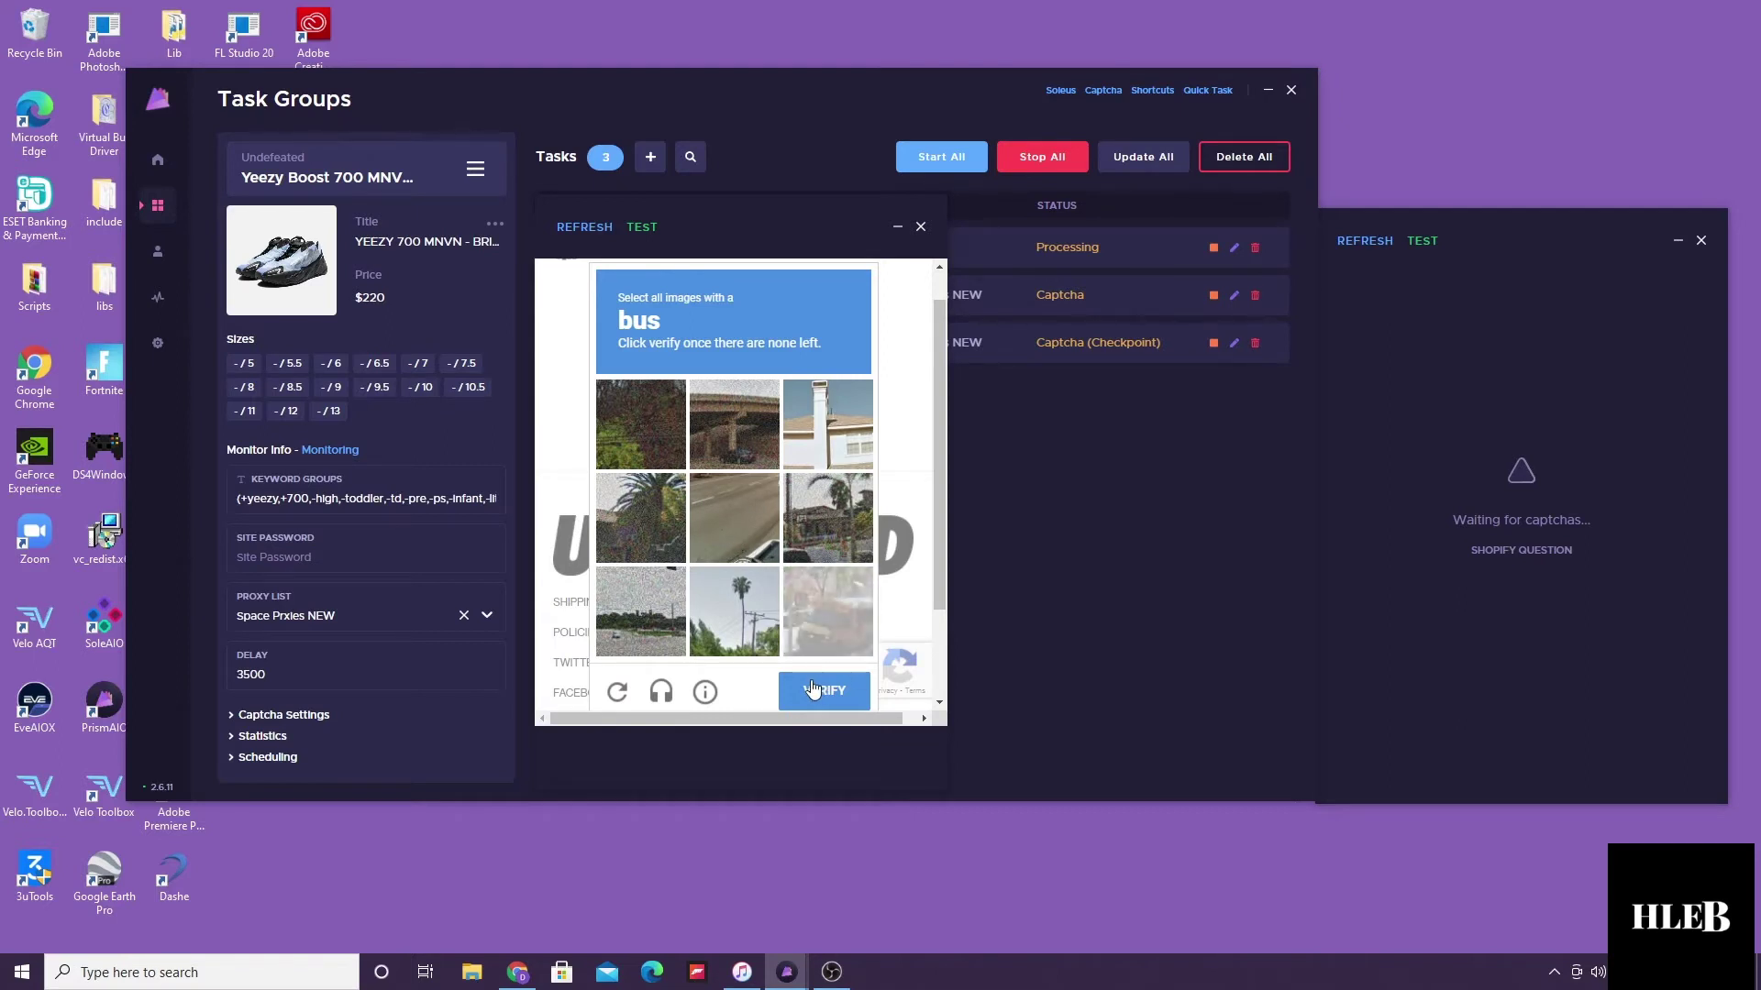
click(799, 630)
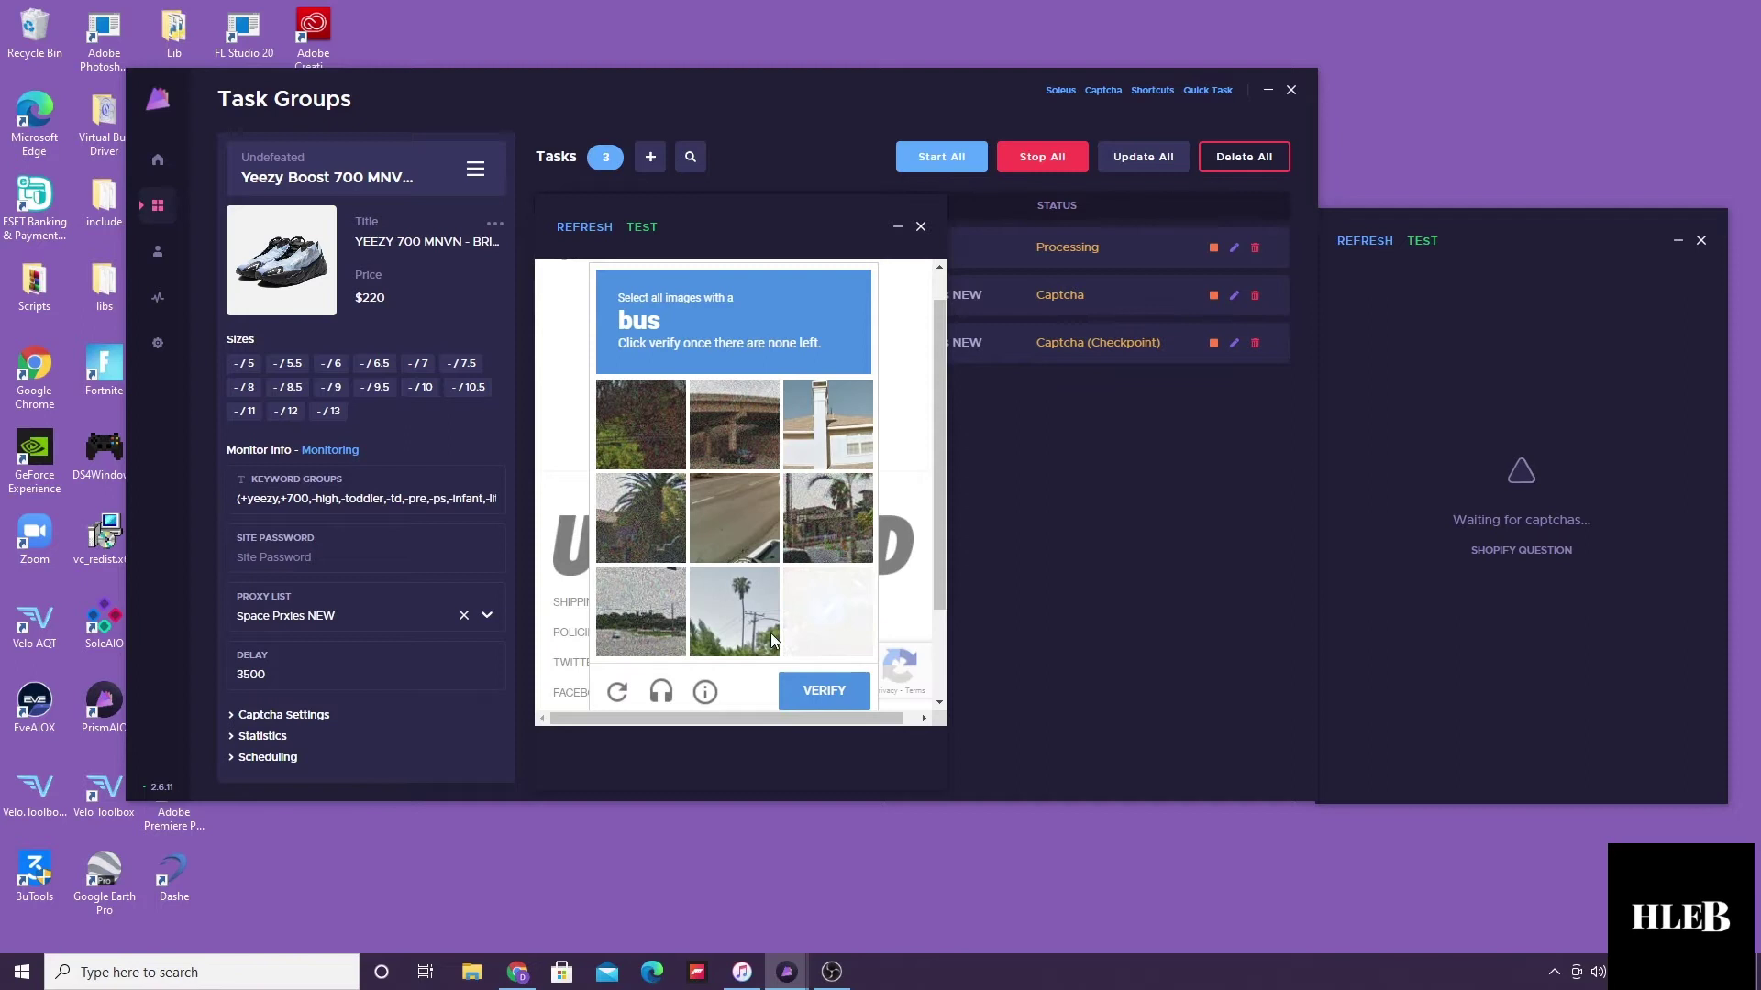
click(812, 688)
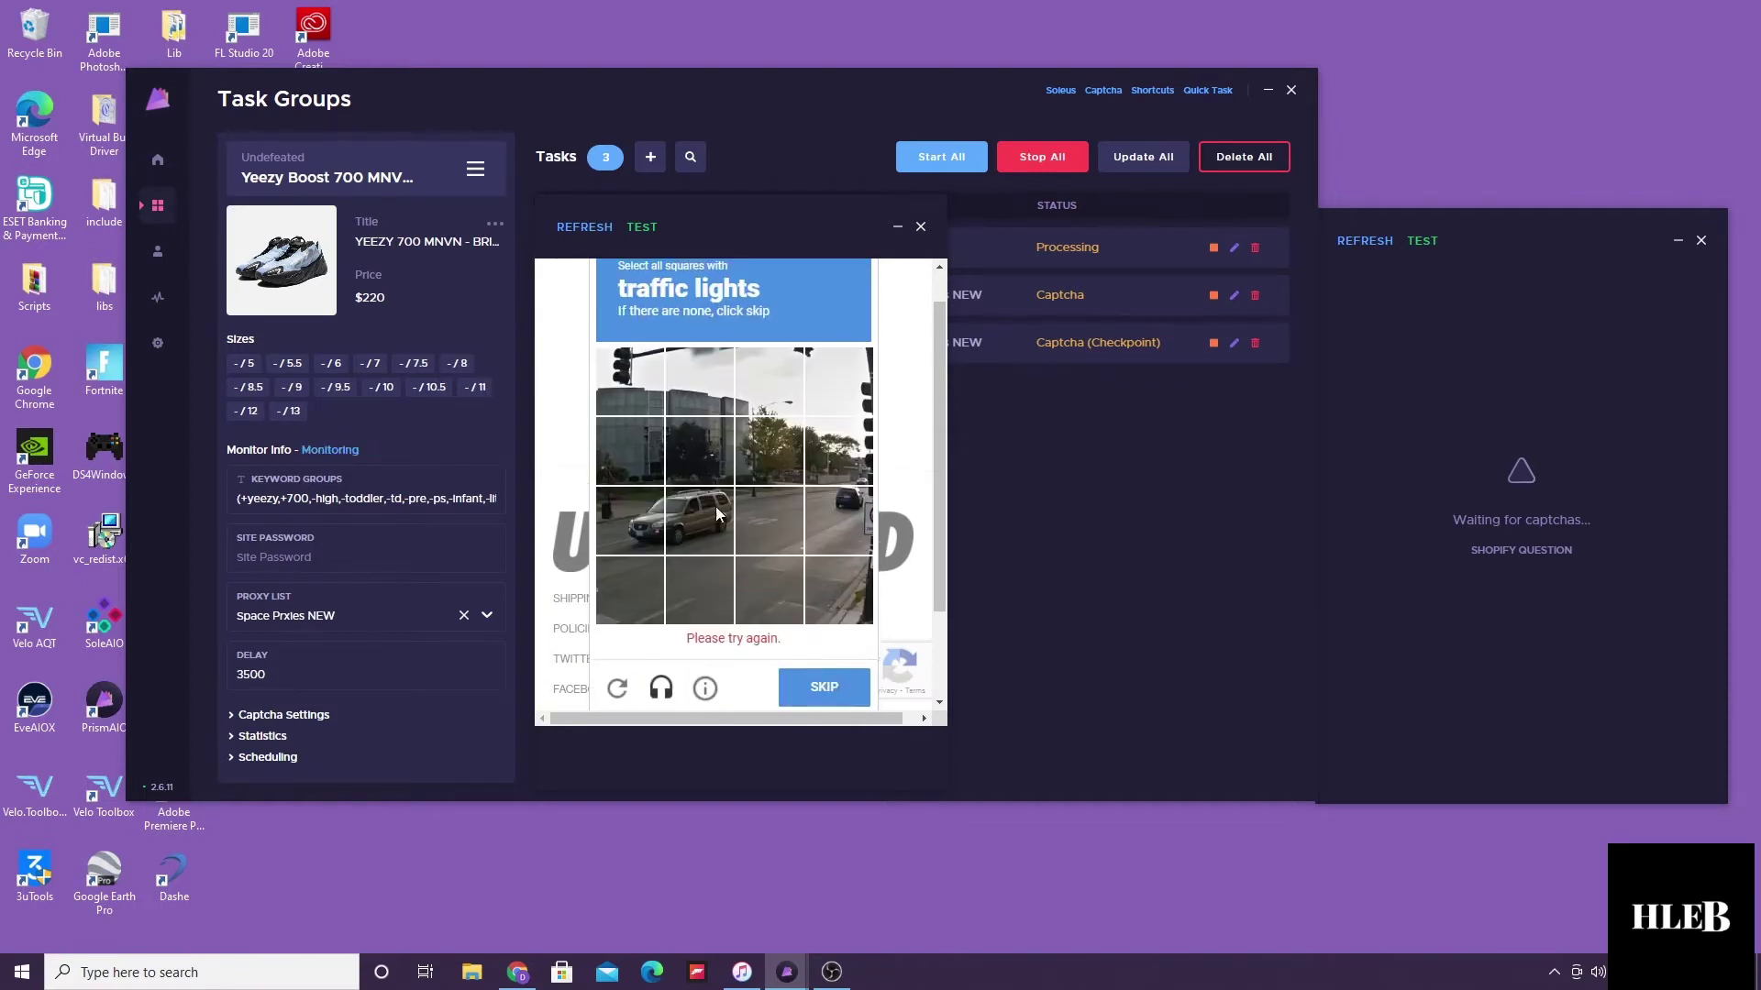
Step: Answer the traffic lights challenge with the signal squares in the intersection image's first and last columns
click(641, 405)
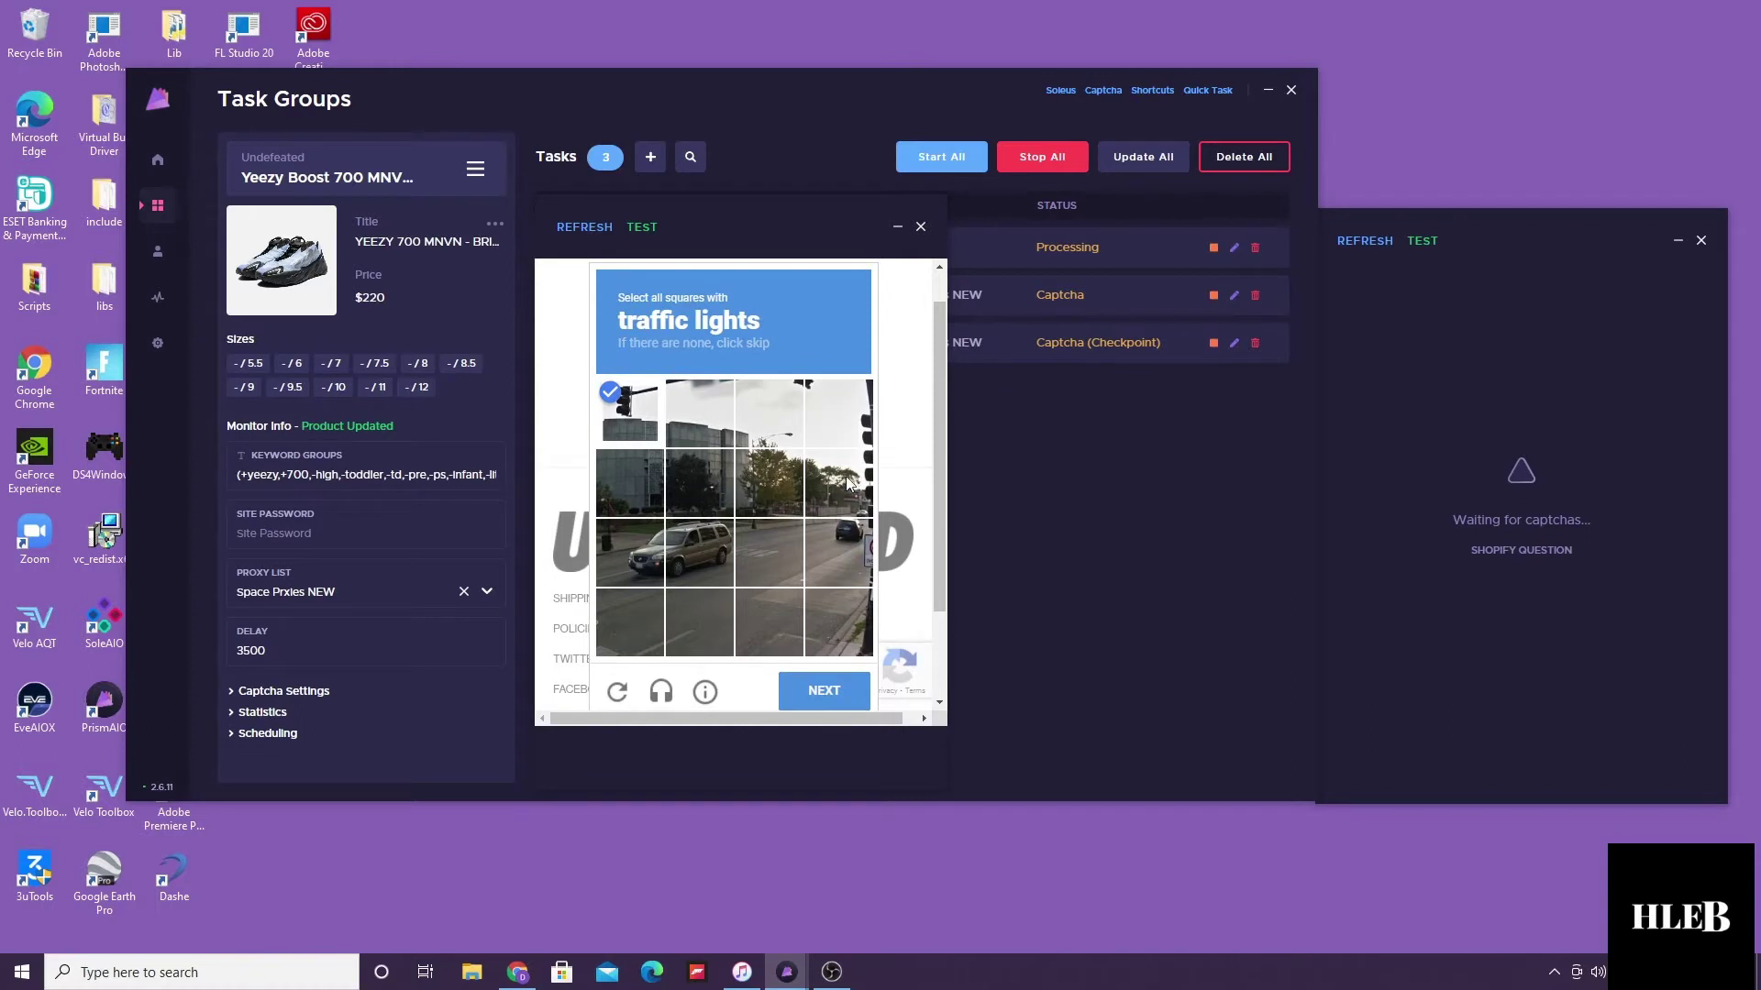
click(847, 483)
click(838, 414)
click(824, 690)
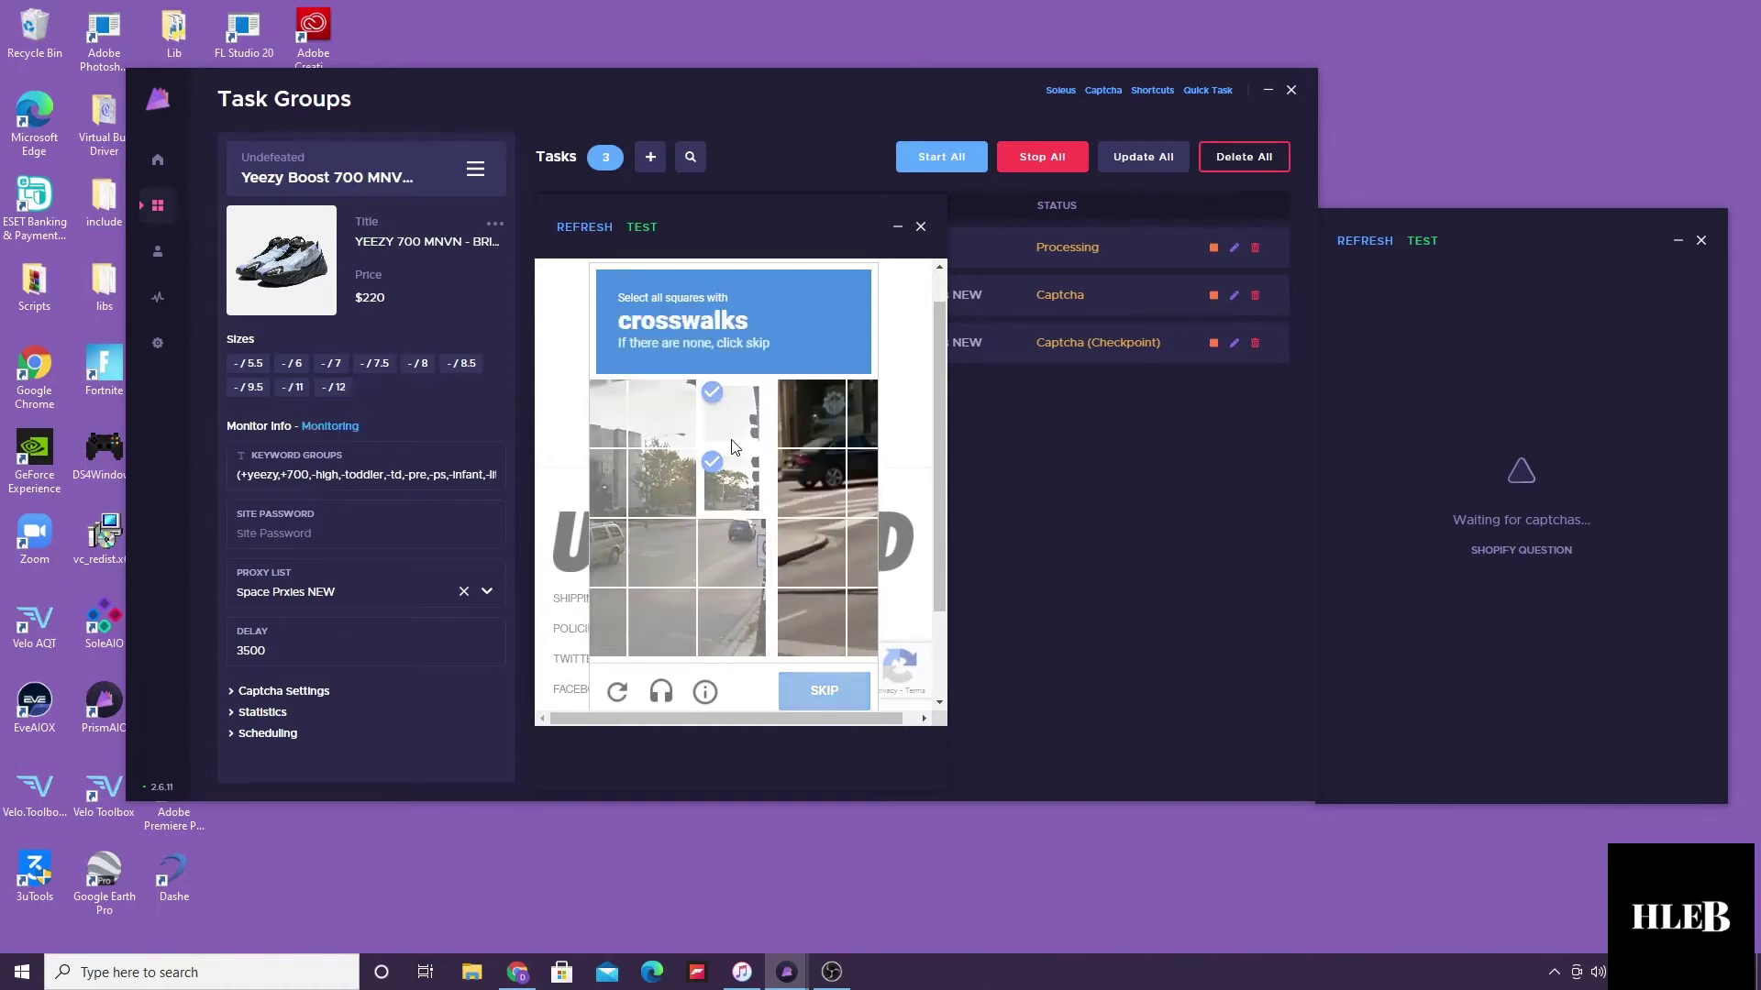
Step: Select all four crosswalk squares in the second row of the street image and submit them
click(630, 495)
click(699, 488)
click(770, 483)
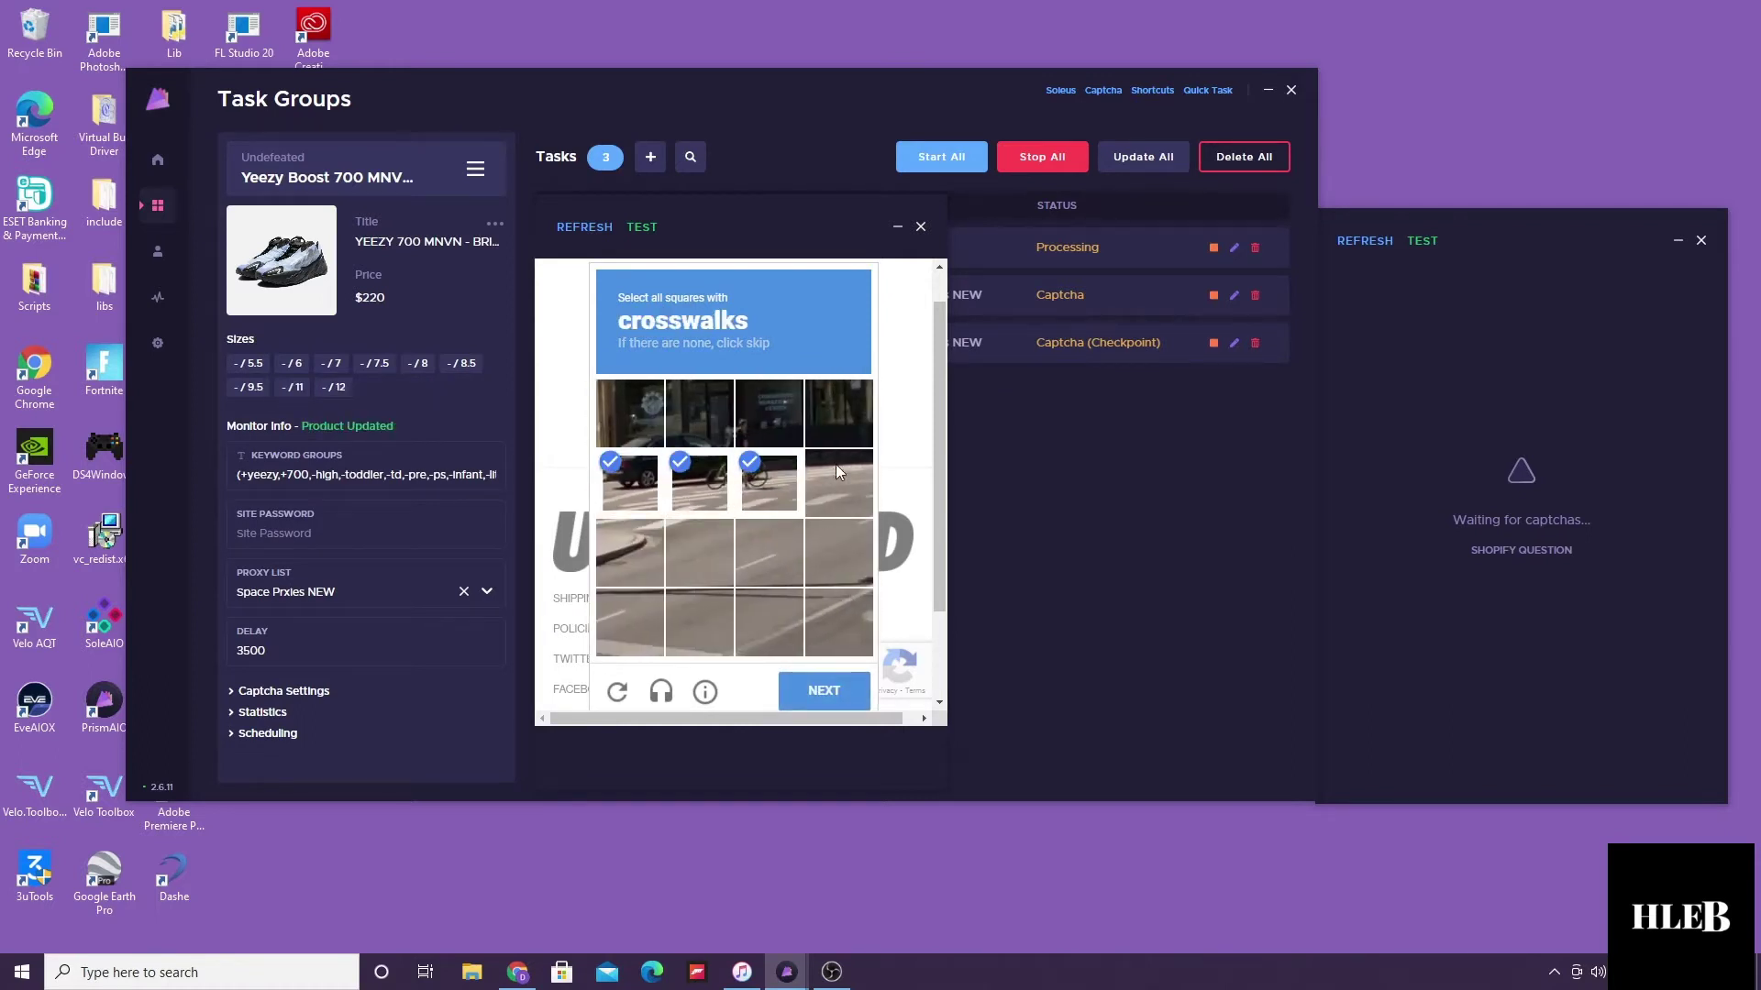
click(837, 471)
click(825, 689)
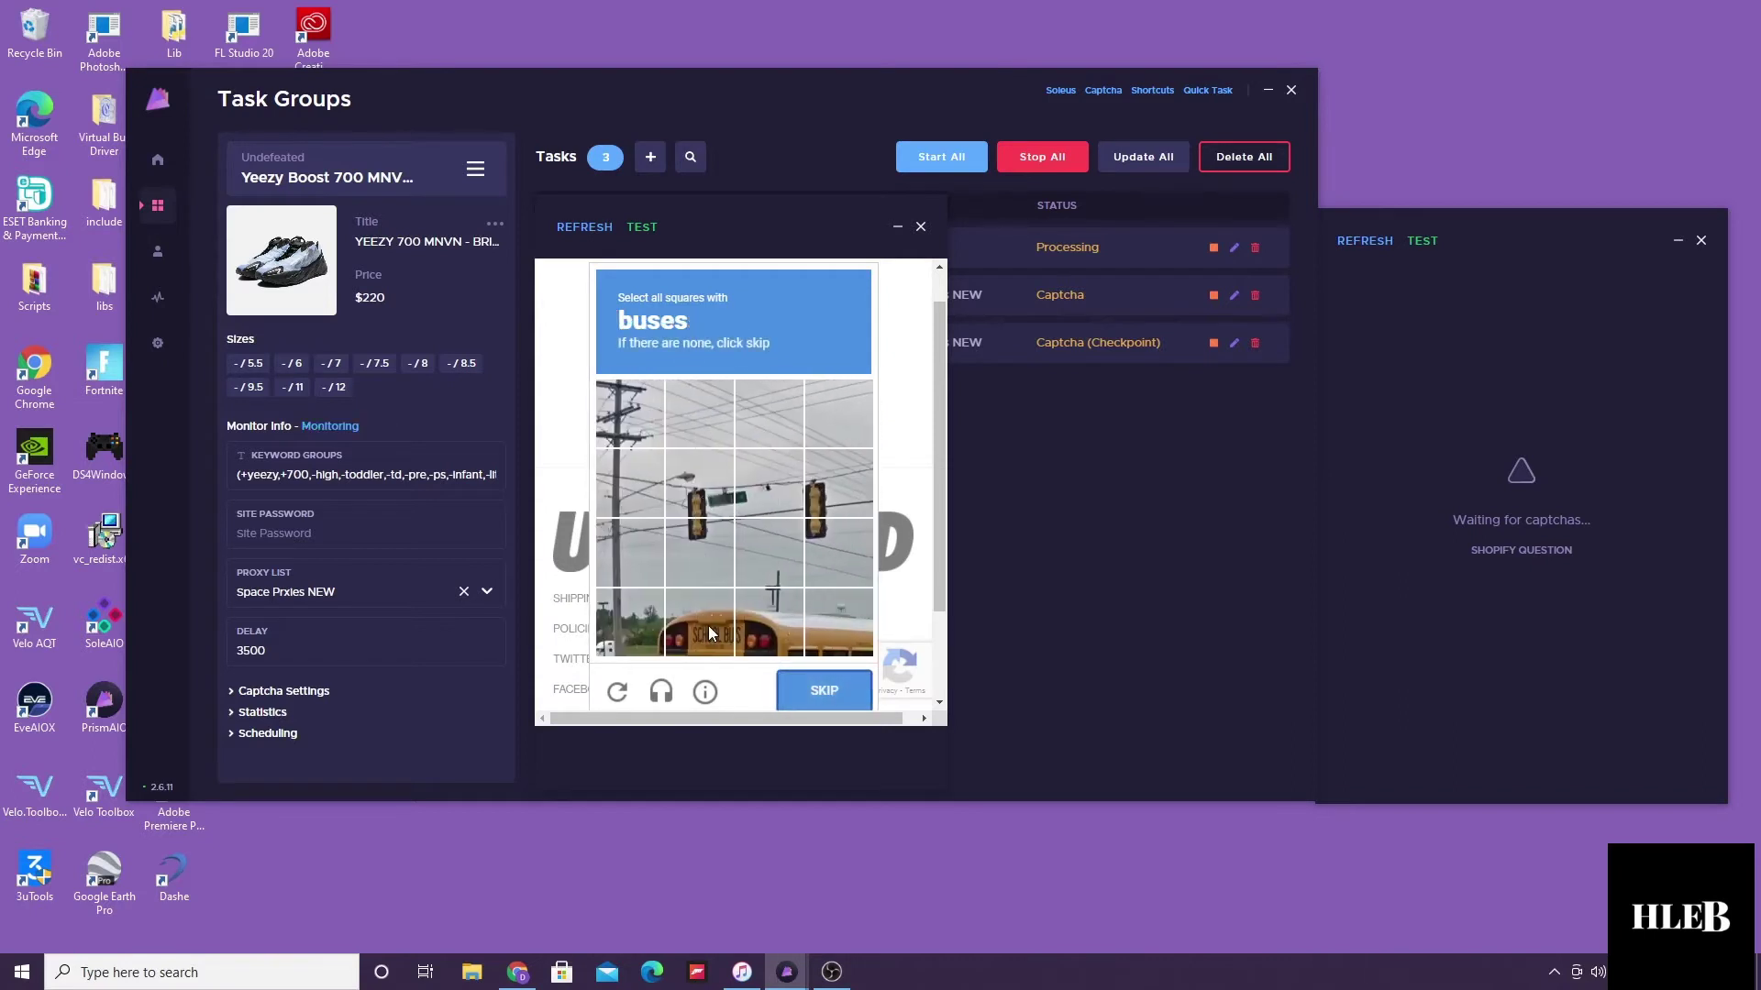
Step: Answer the buses challenge with the three last-row squares that contain the yellow school bus
click(708, 626)
click(768, 626)
click(820, 625)
click(825, 690)
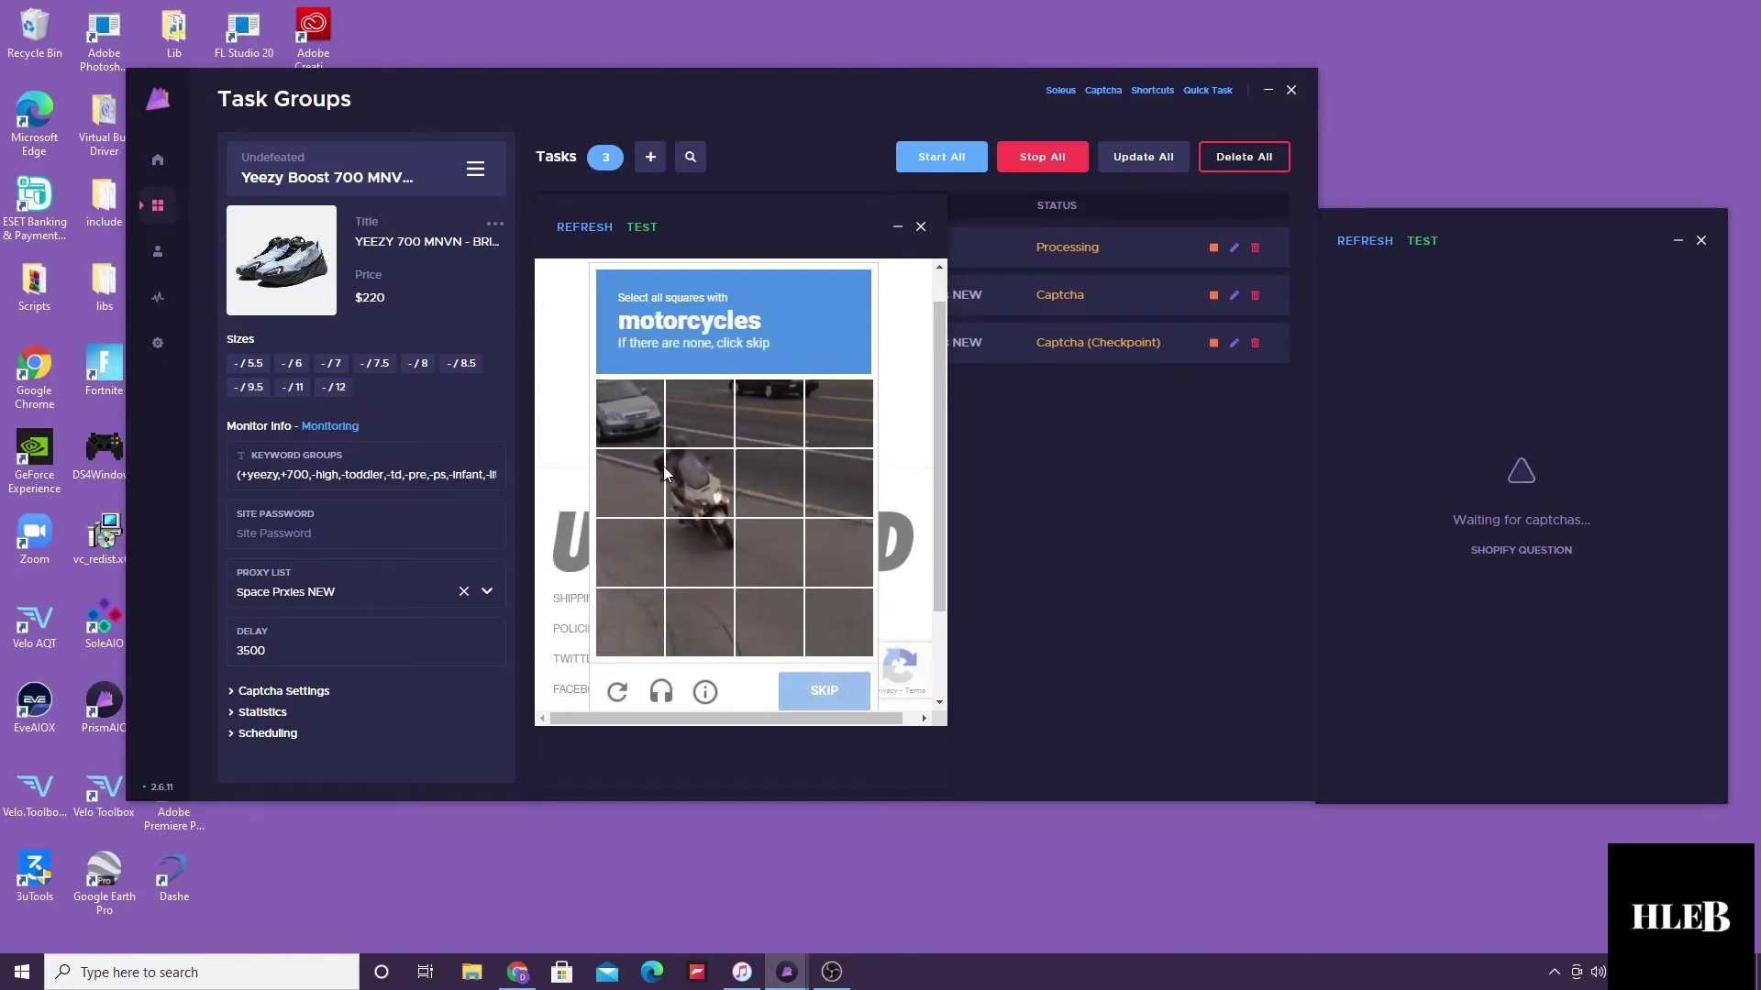
Step: Submit the square with the motorcycle rider, and verify the third-row crosswalk squares of the following intersection challenge
click(699, 495)
click(809, 683)
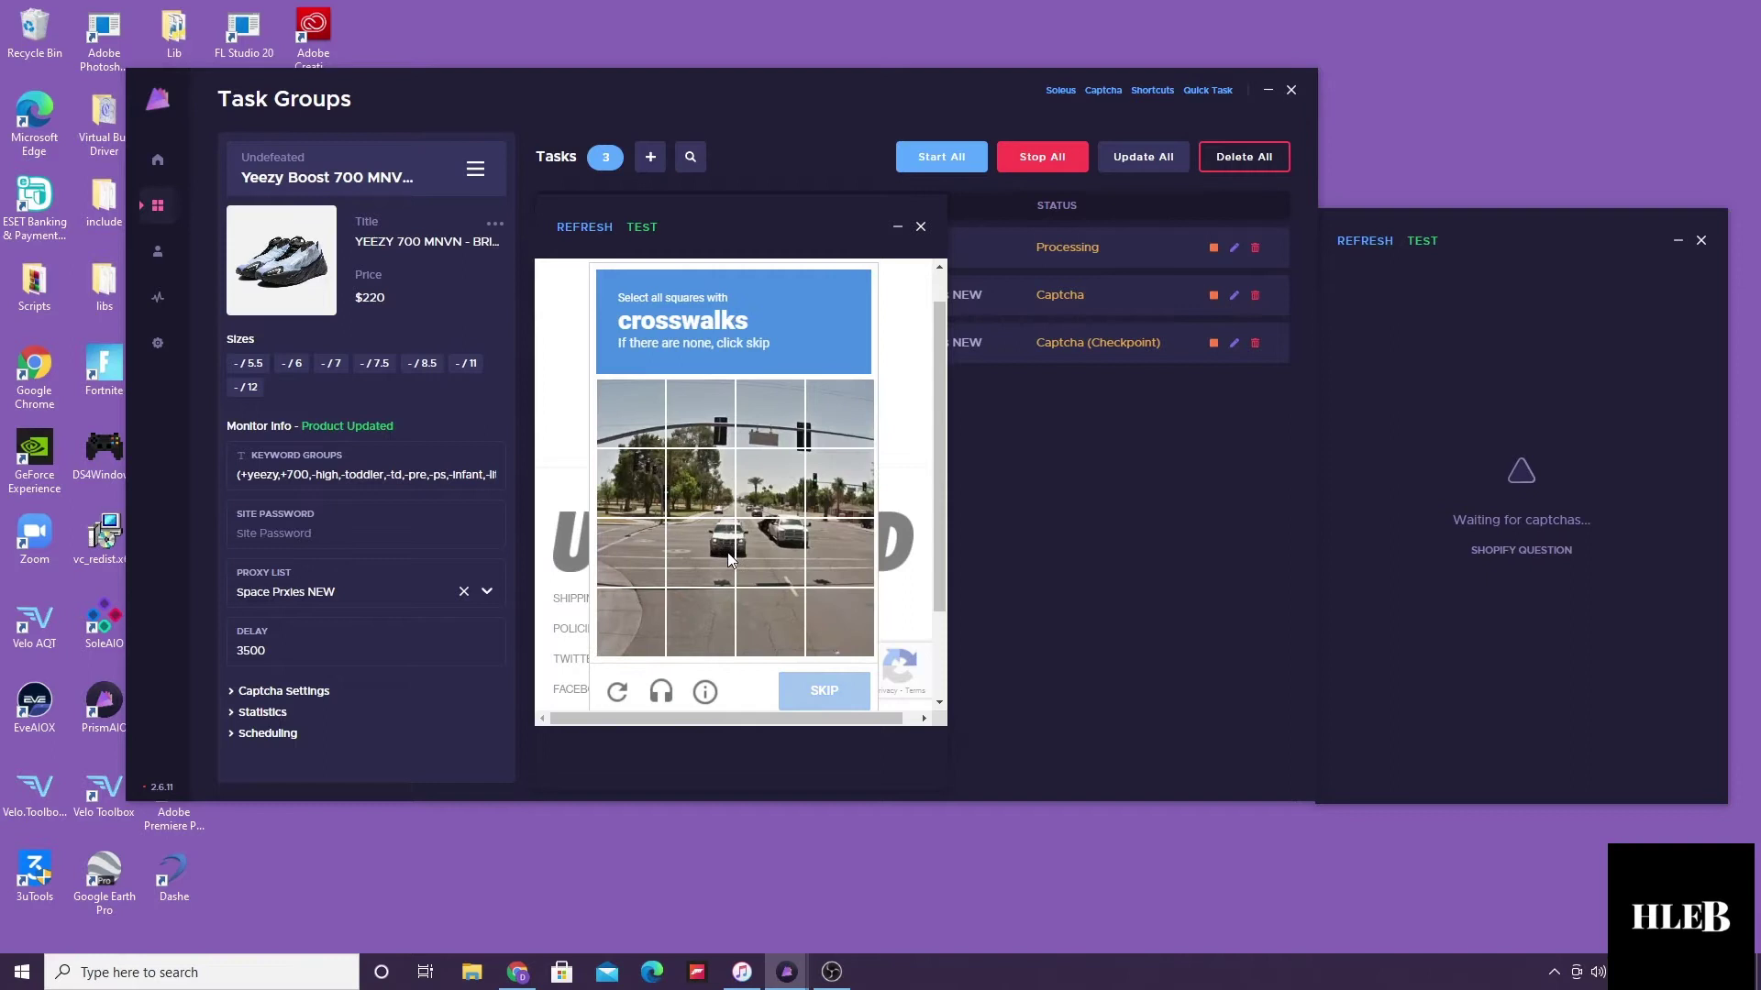
click(621, 544)
click(698, 550)
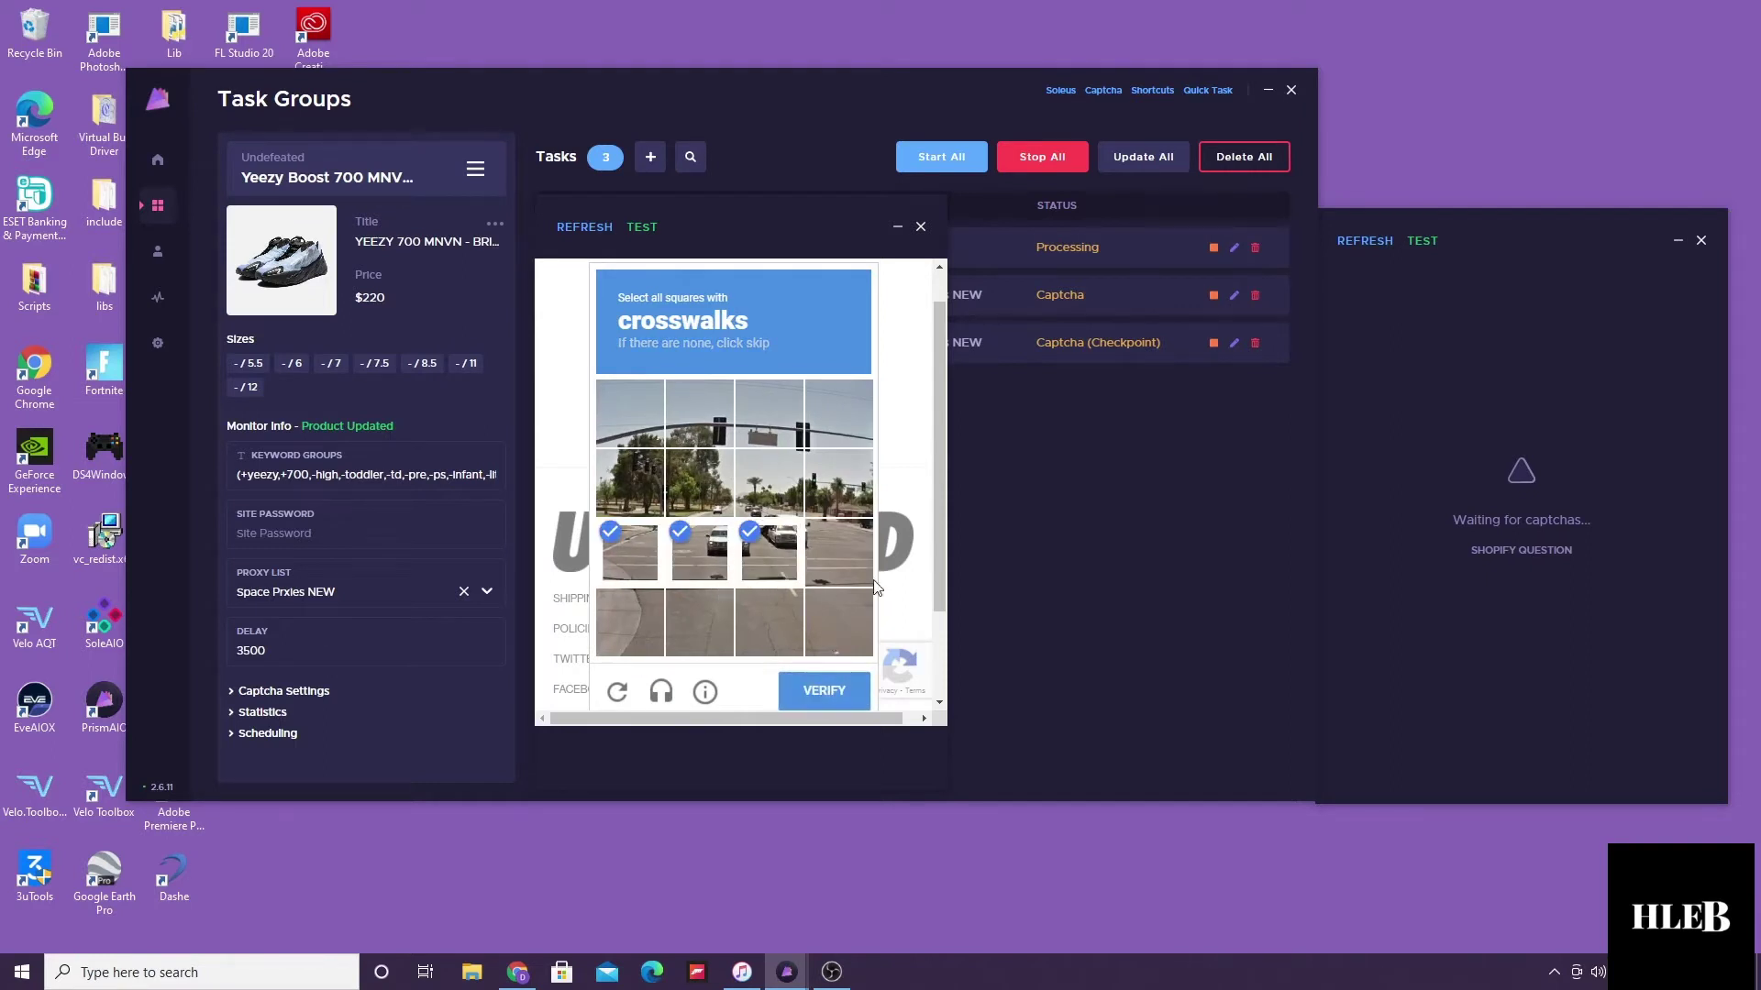
click(819, 678)
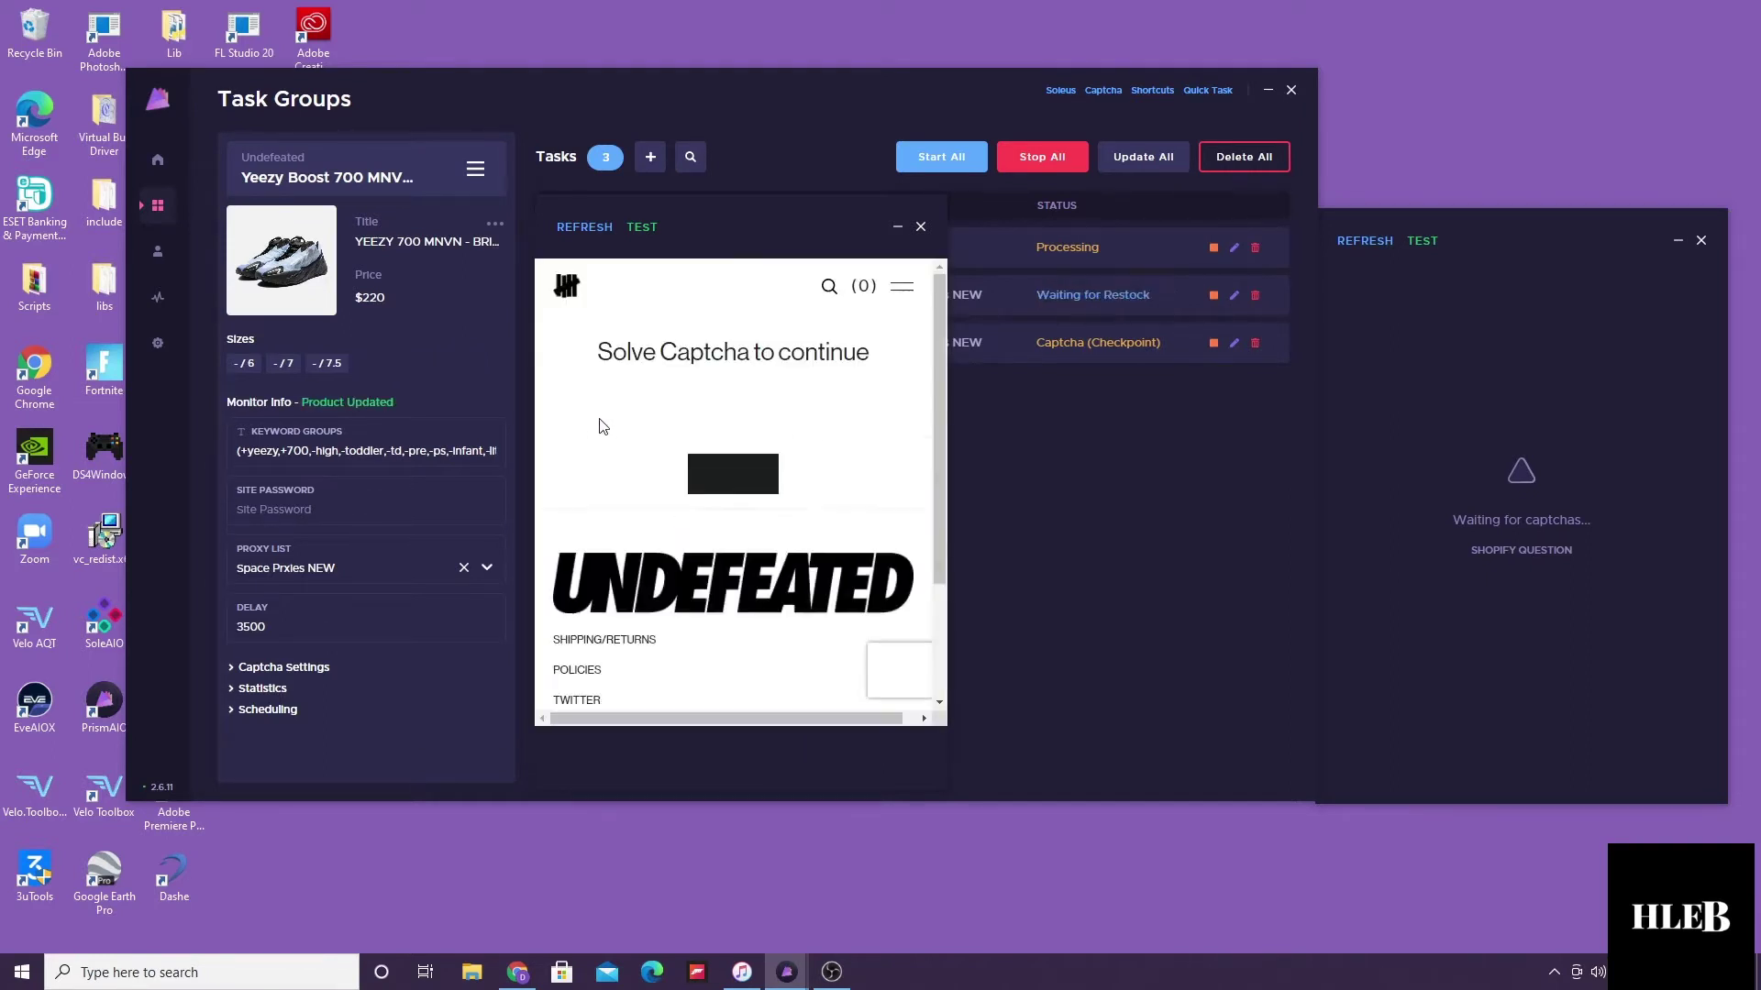
Step: Start another checkpoint captcha, select every car image including the replacements until none are left, and verify the answer
click(670, 434)
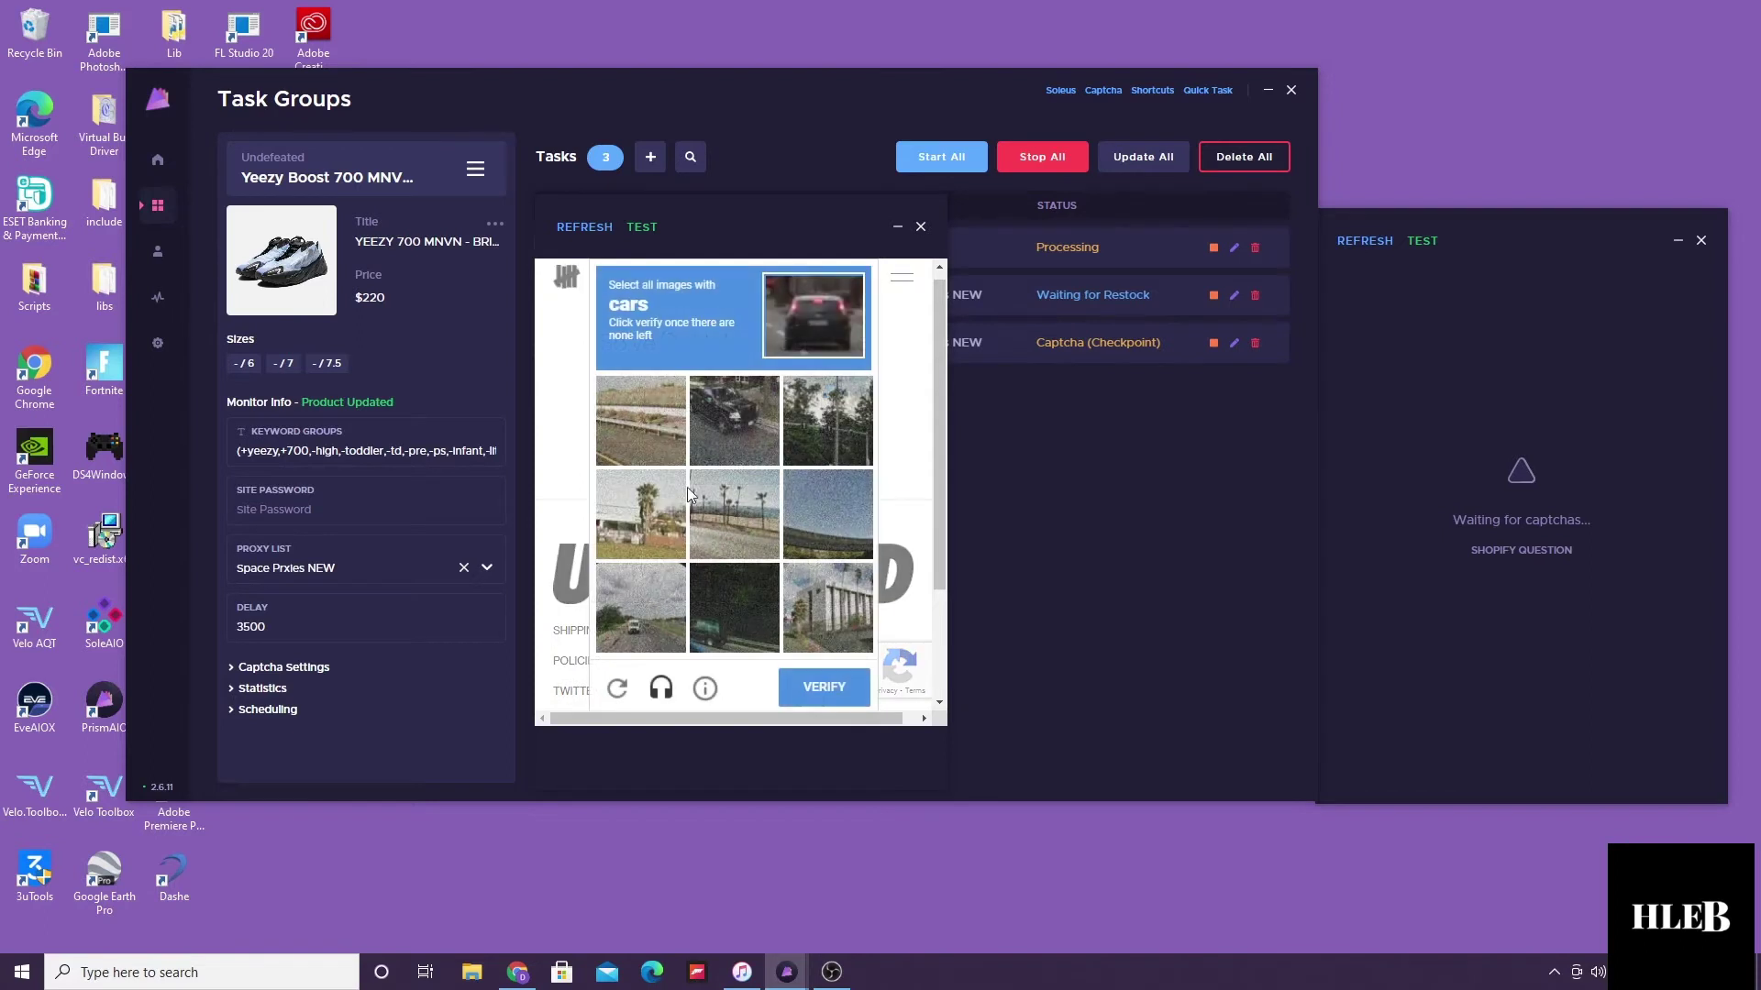
click(730, 452)
click(733, 608)
click(640, 607)
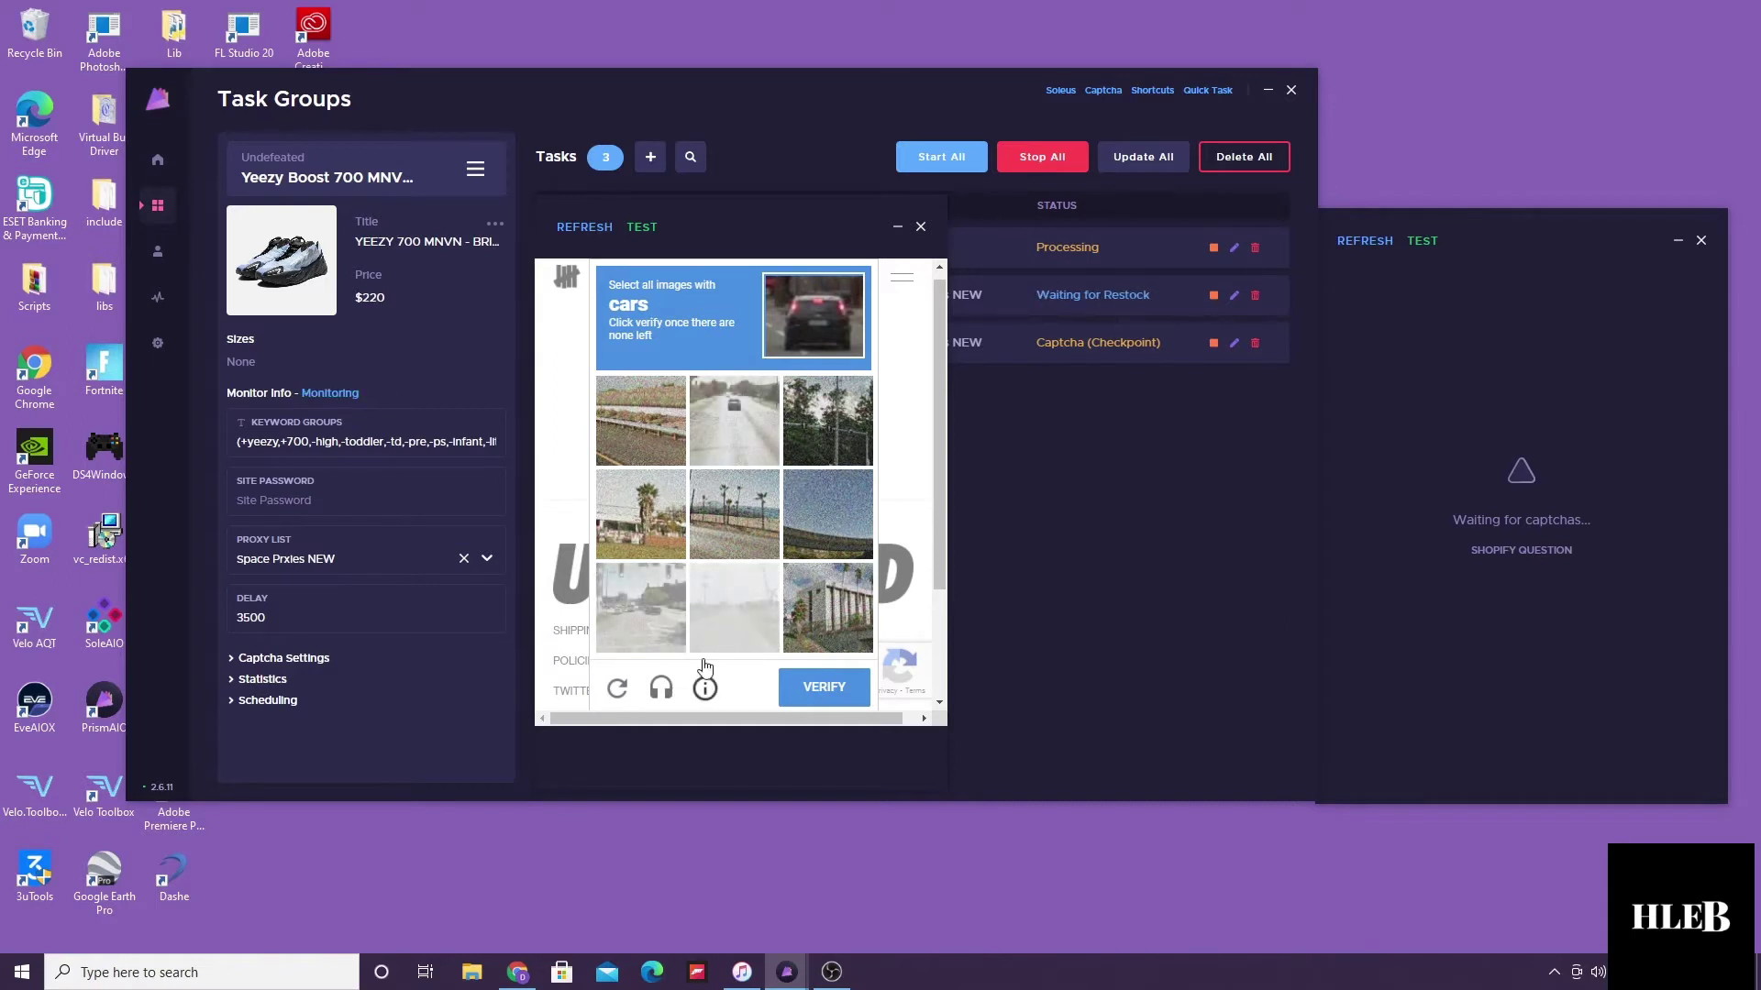
click(640, 608)
click(745, 427)
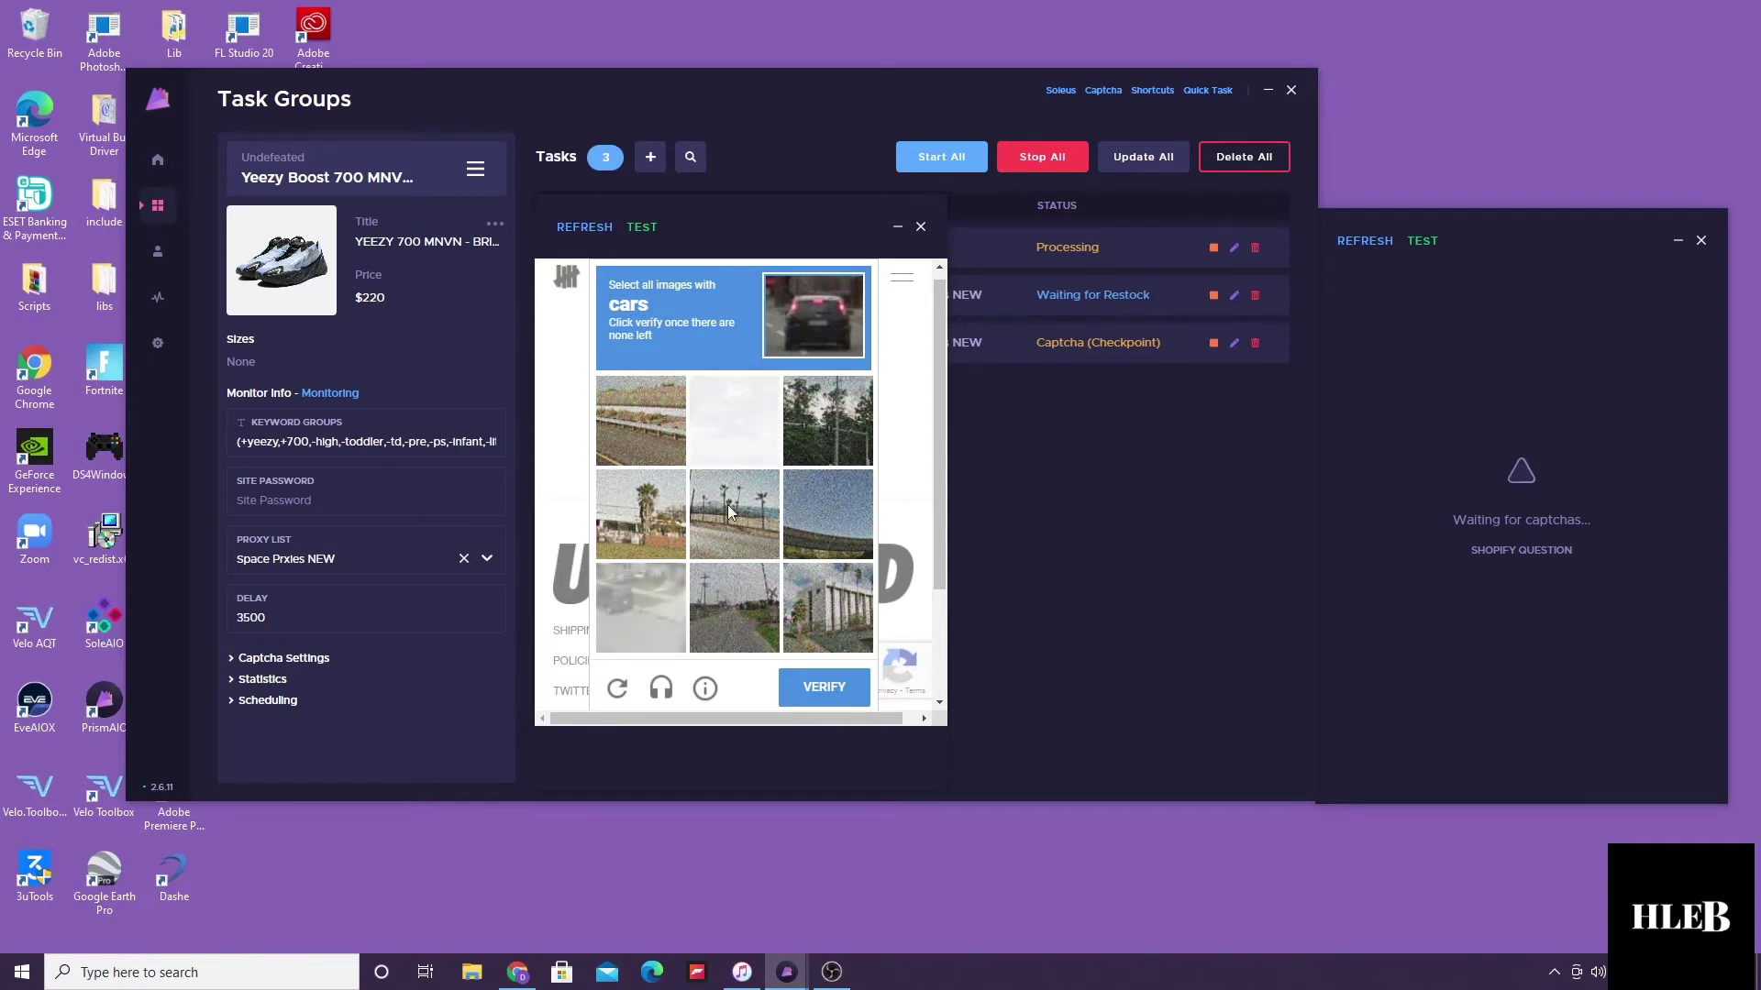
click(640, 606)
click(734, 459)
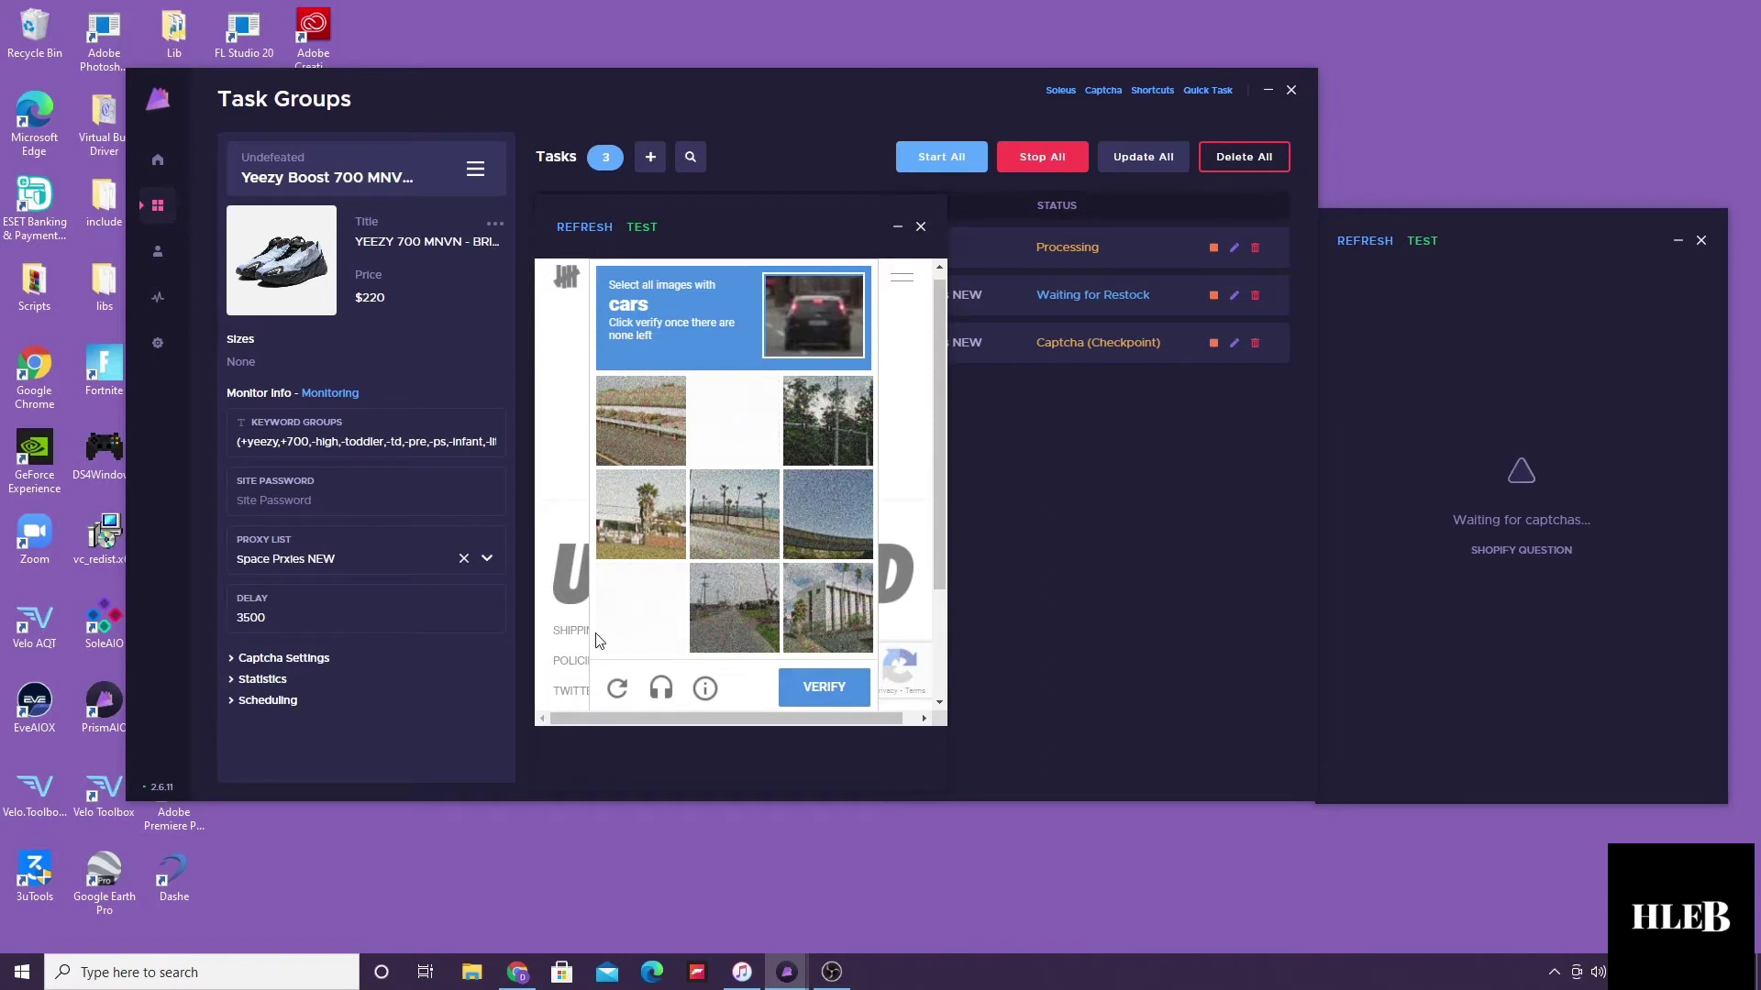
click(814, 684)
Step: Select the crosswalk images at both ends of the first row and the third row's first square, including its replacements
click(657, 597)
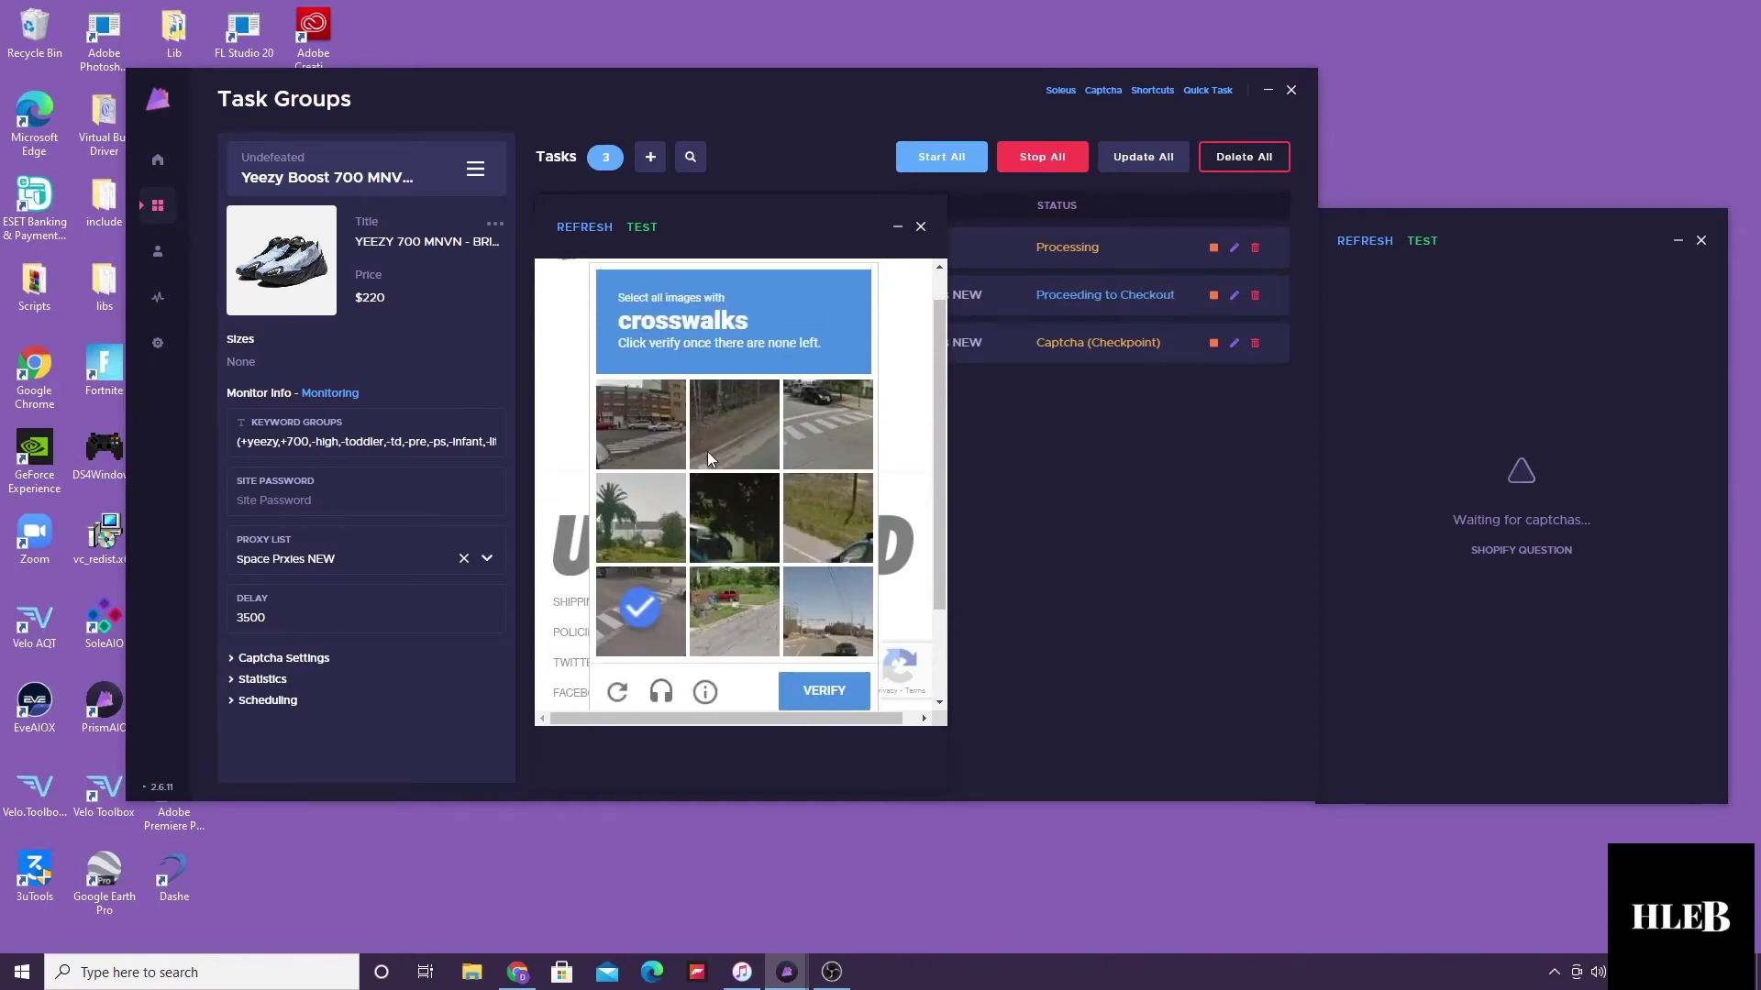
click(633, 431)
click(827, 438)
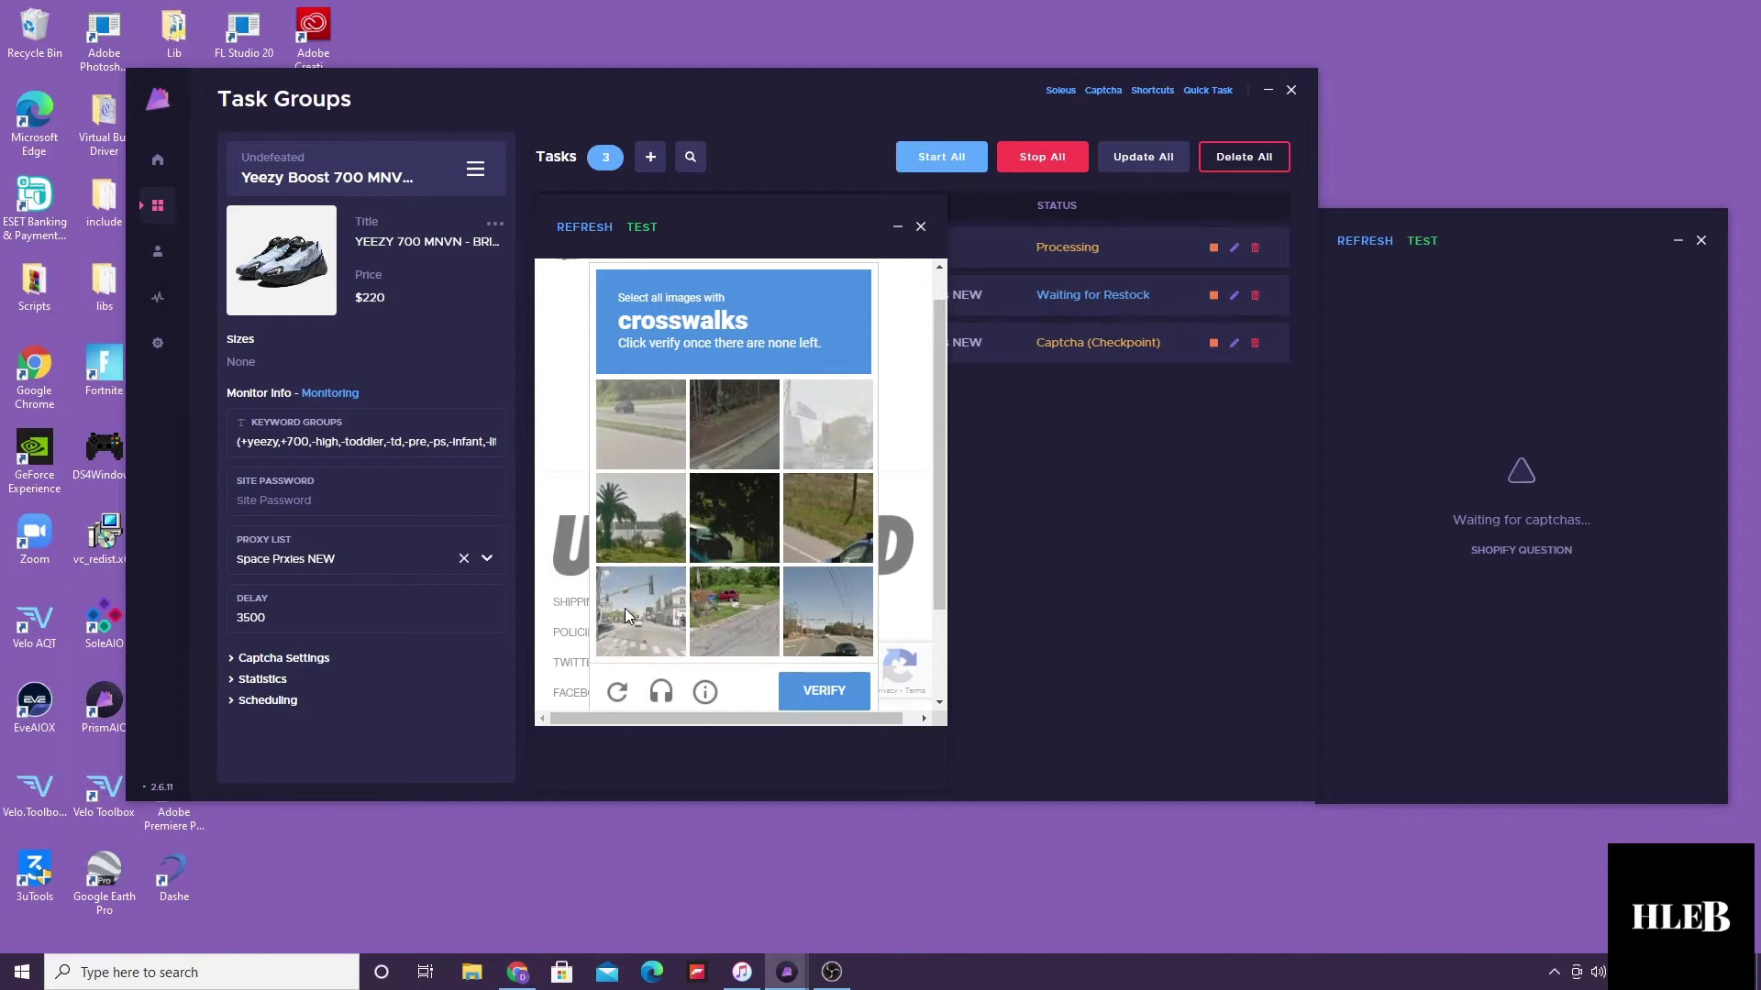
click(632, 616)
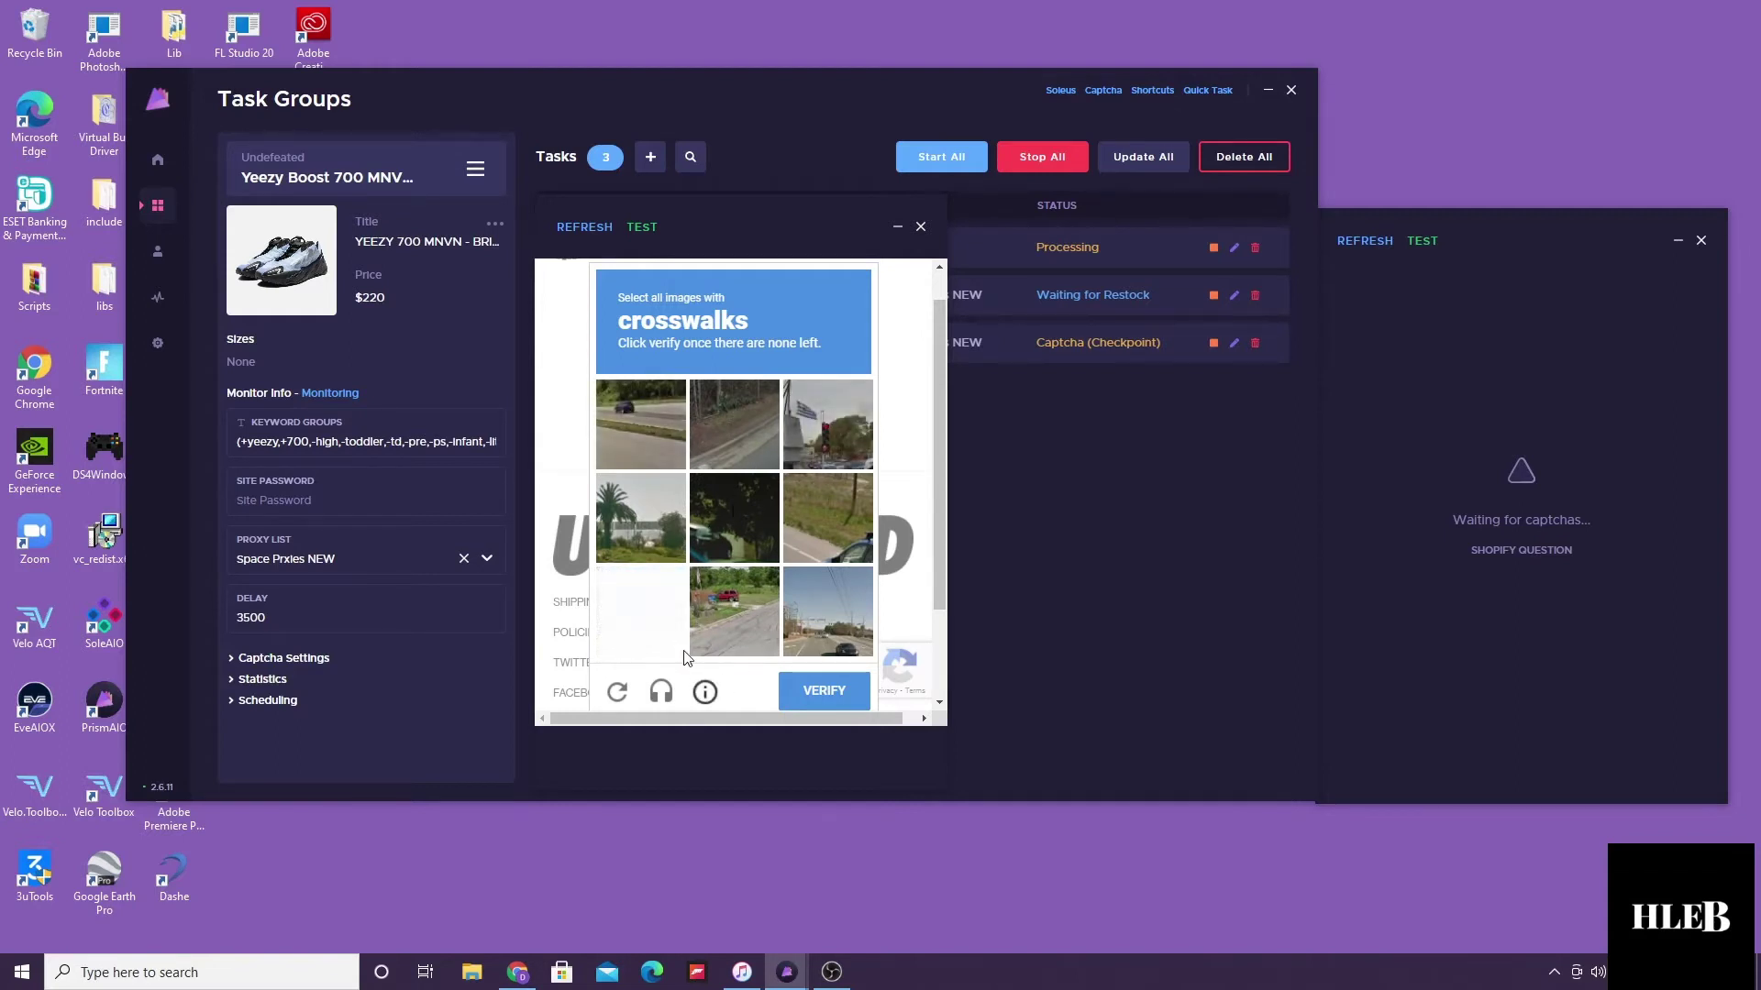
click(642, 613)
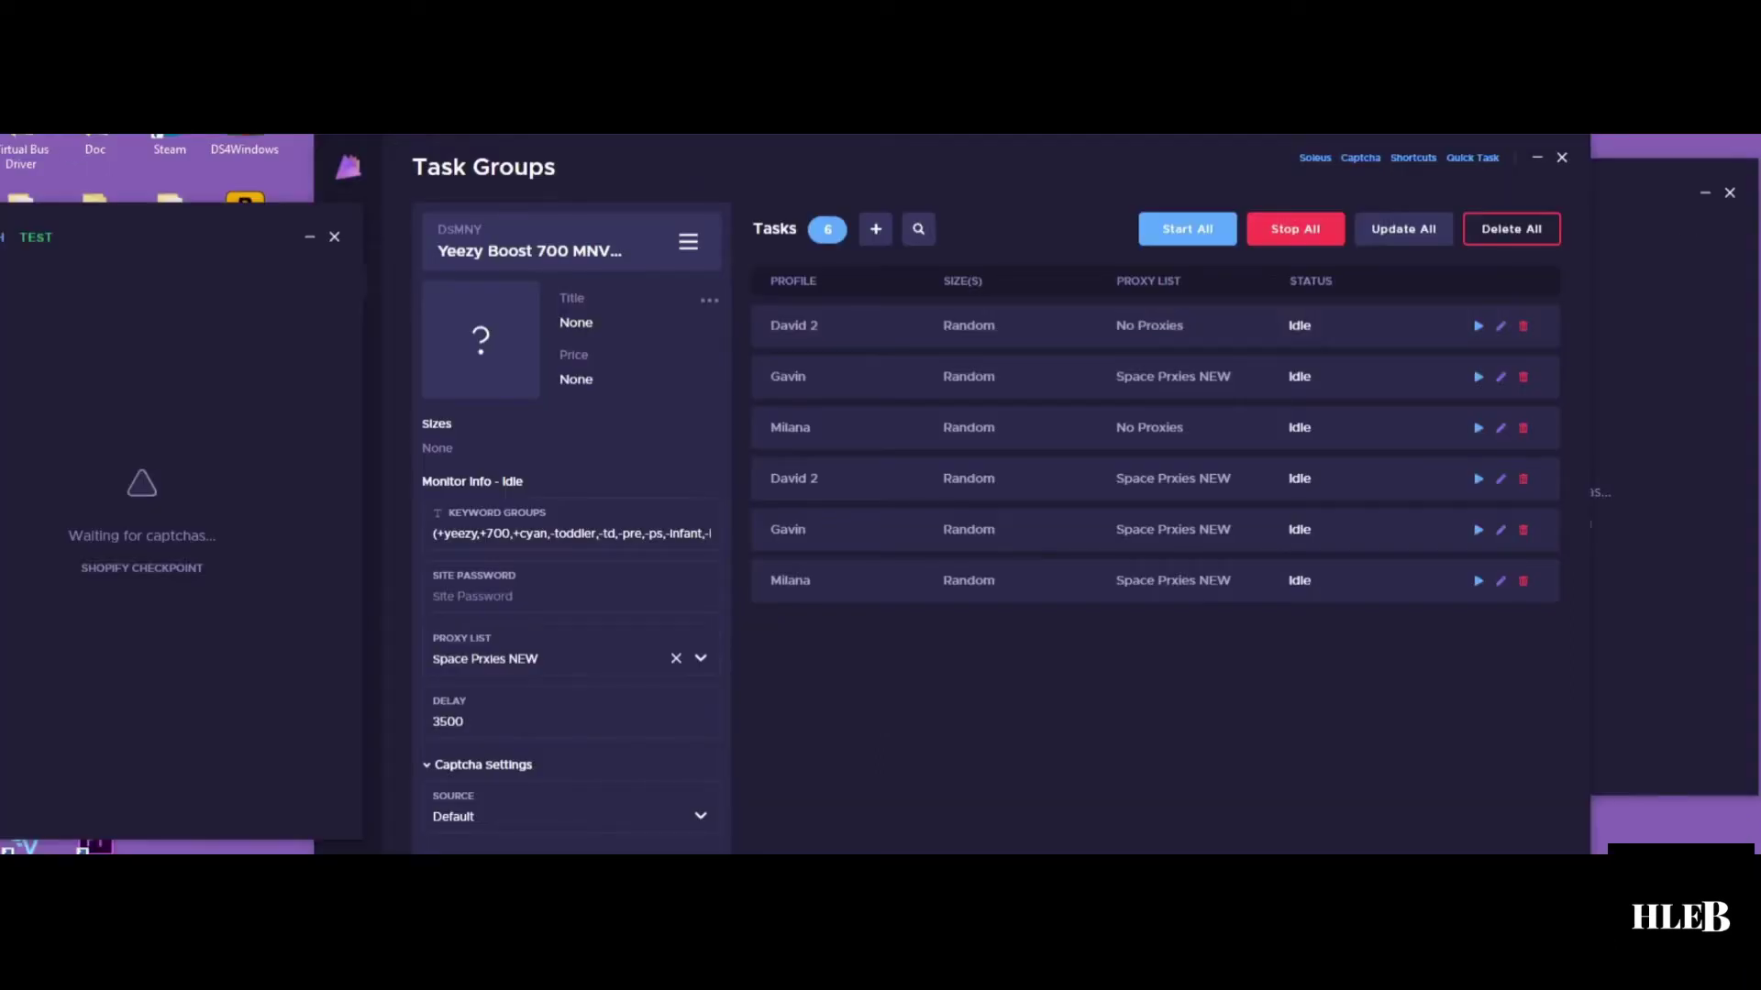
Step: Bring up the system clock with seconds, start all DSMNY Yeezy Boost 700 MNVN tasks, and restart the first one
key(super+alt+d)
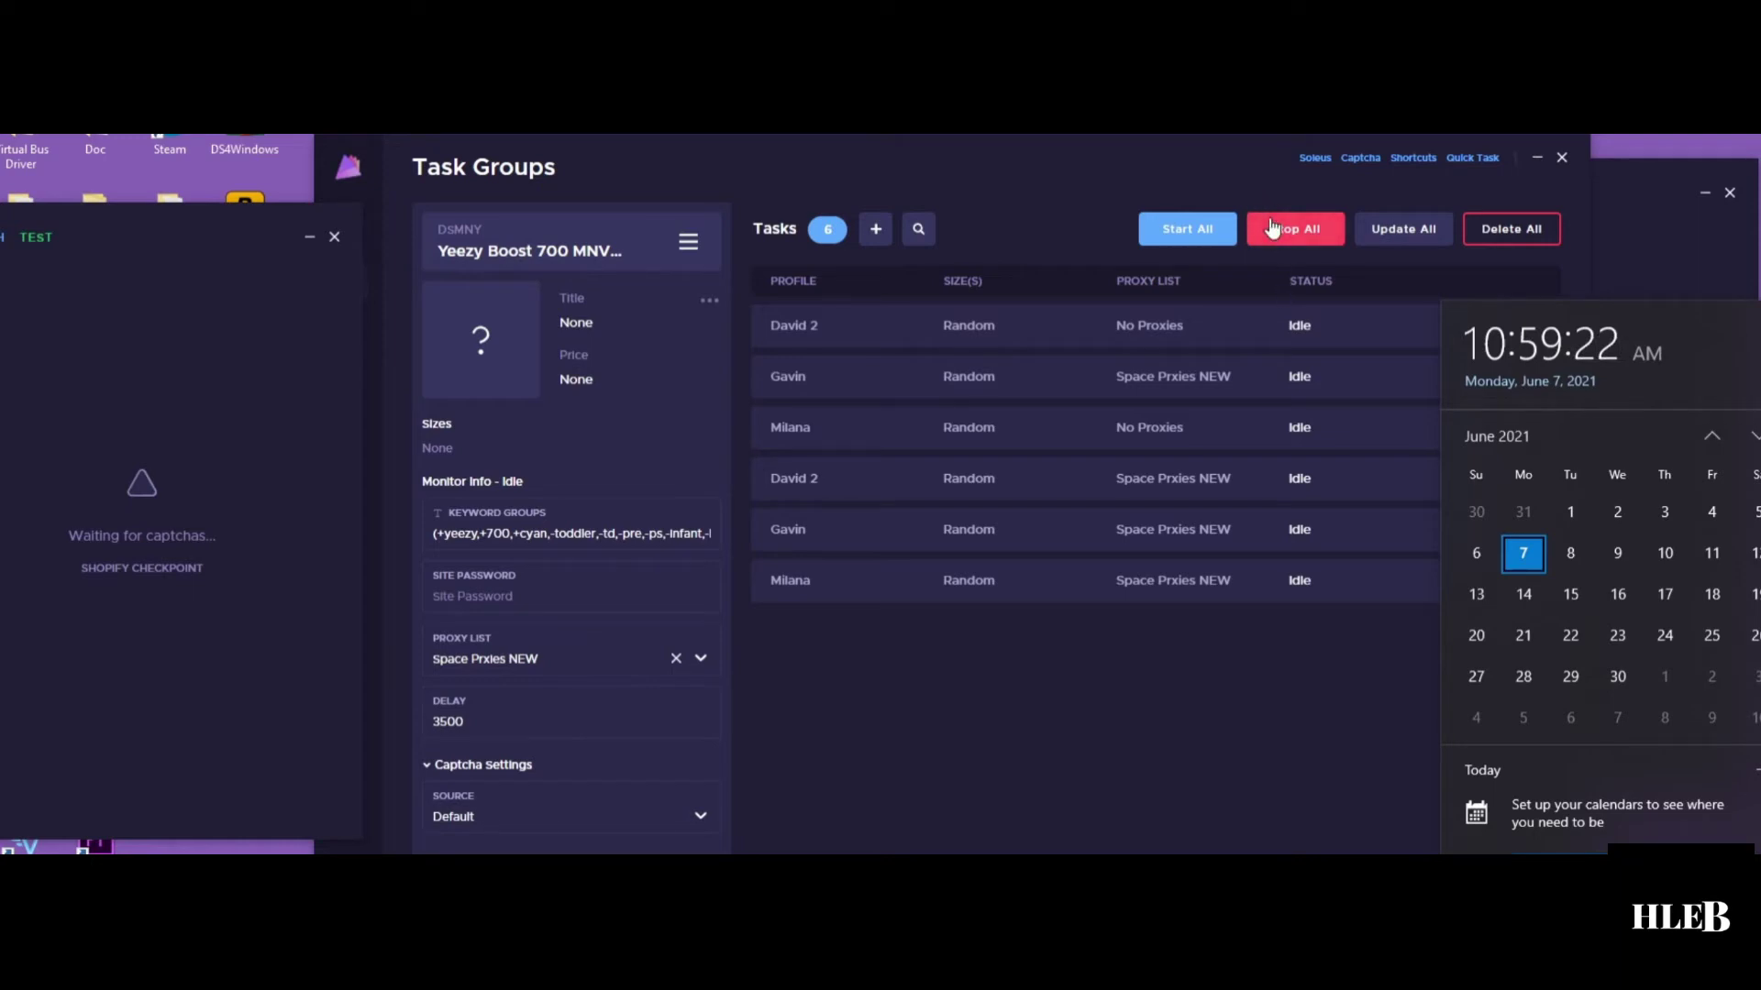
click(1188, 230)
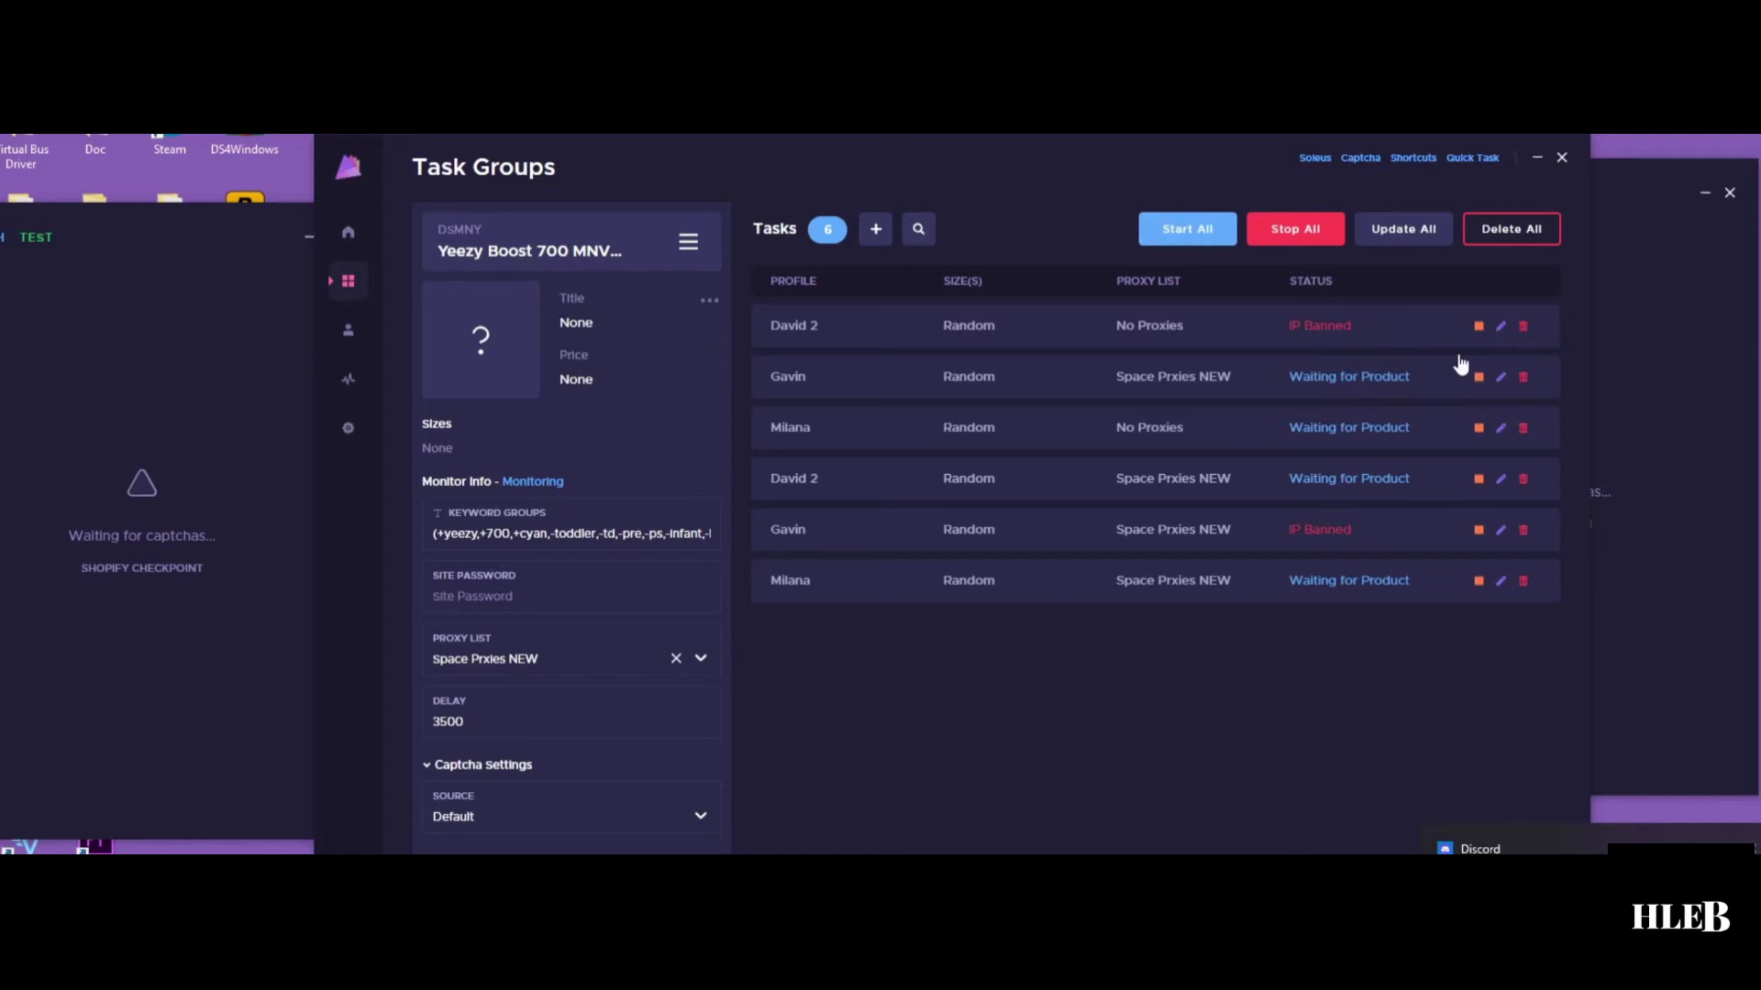
click(1478, 326)
click(1478, 327)
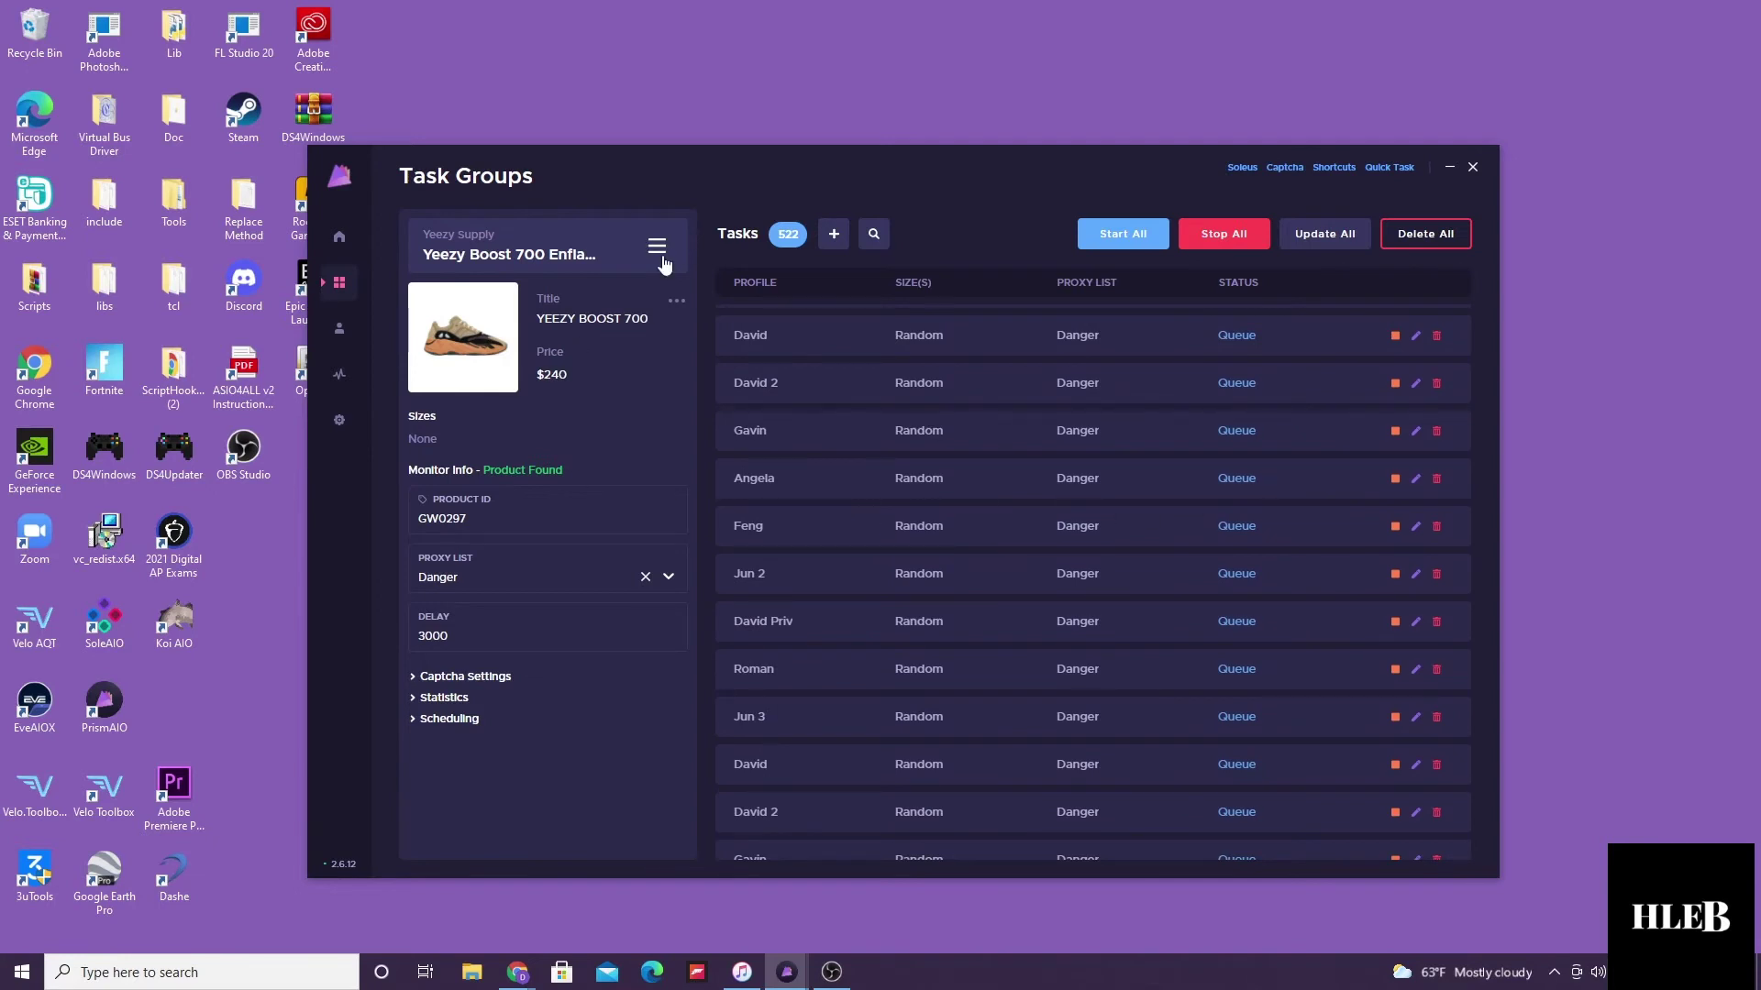
Step: Expand the Yeezy Supply group's statistics to examine its running, carted, successful and failed tasks
click(445, 698)
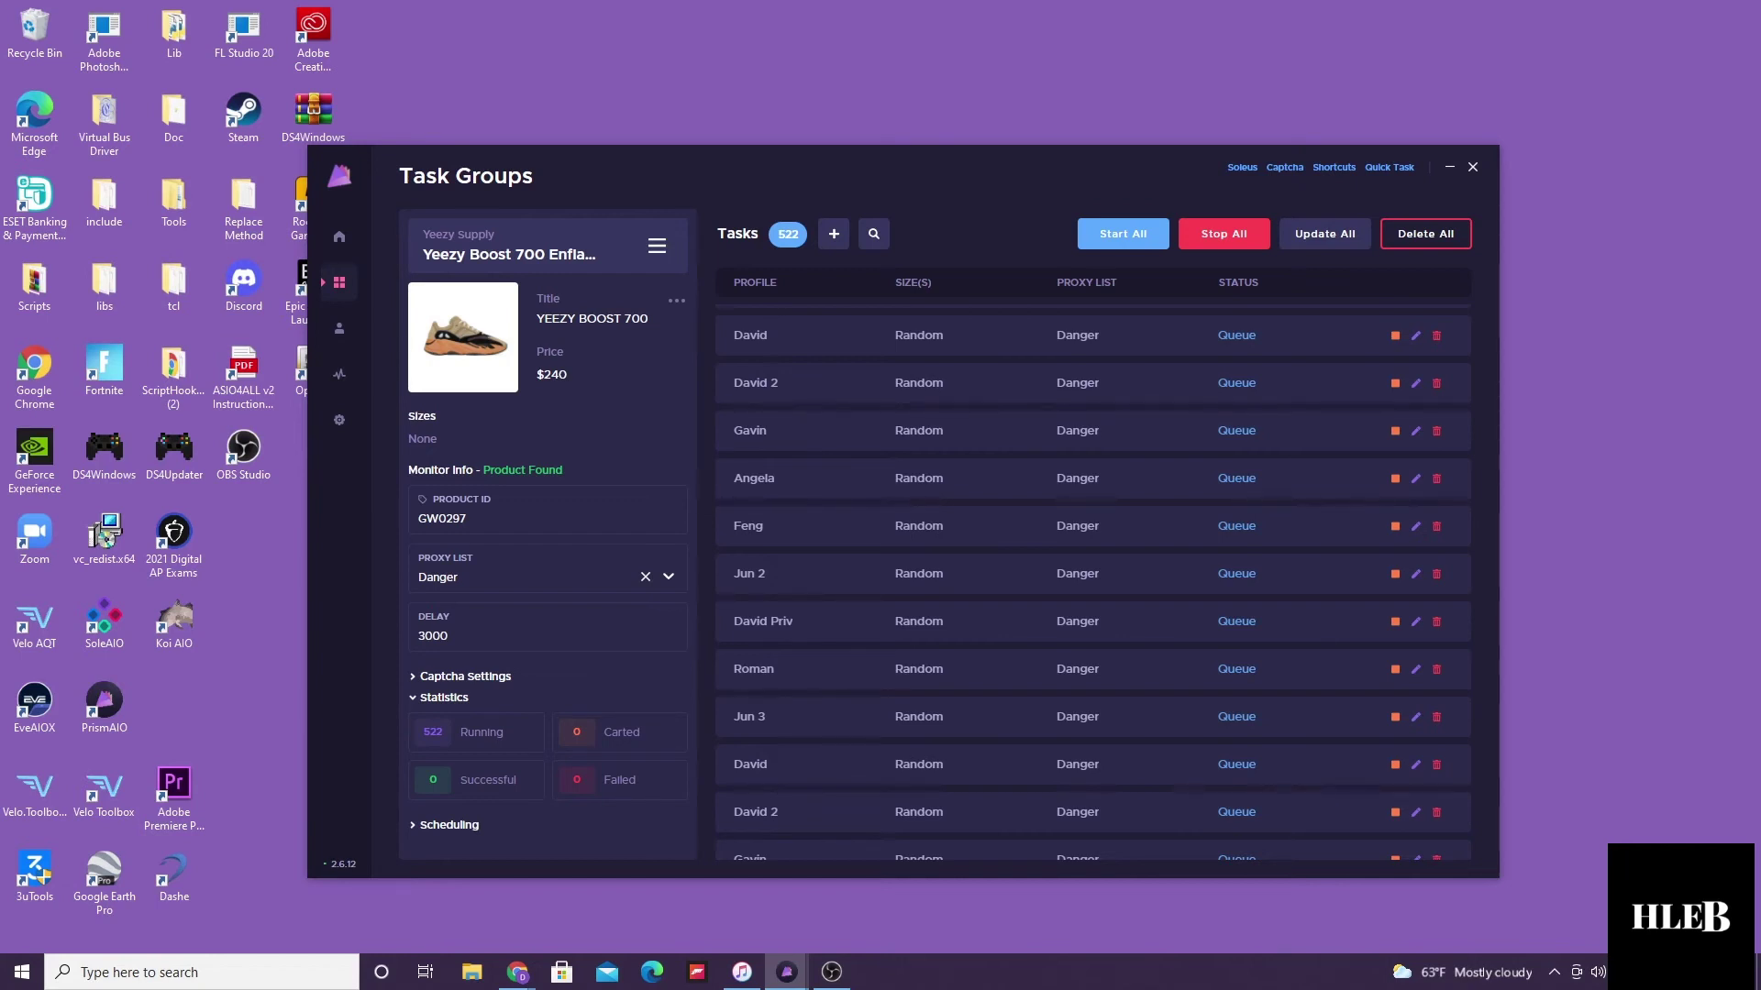
click(873, 233)
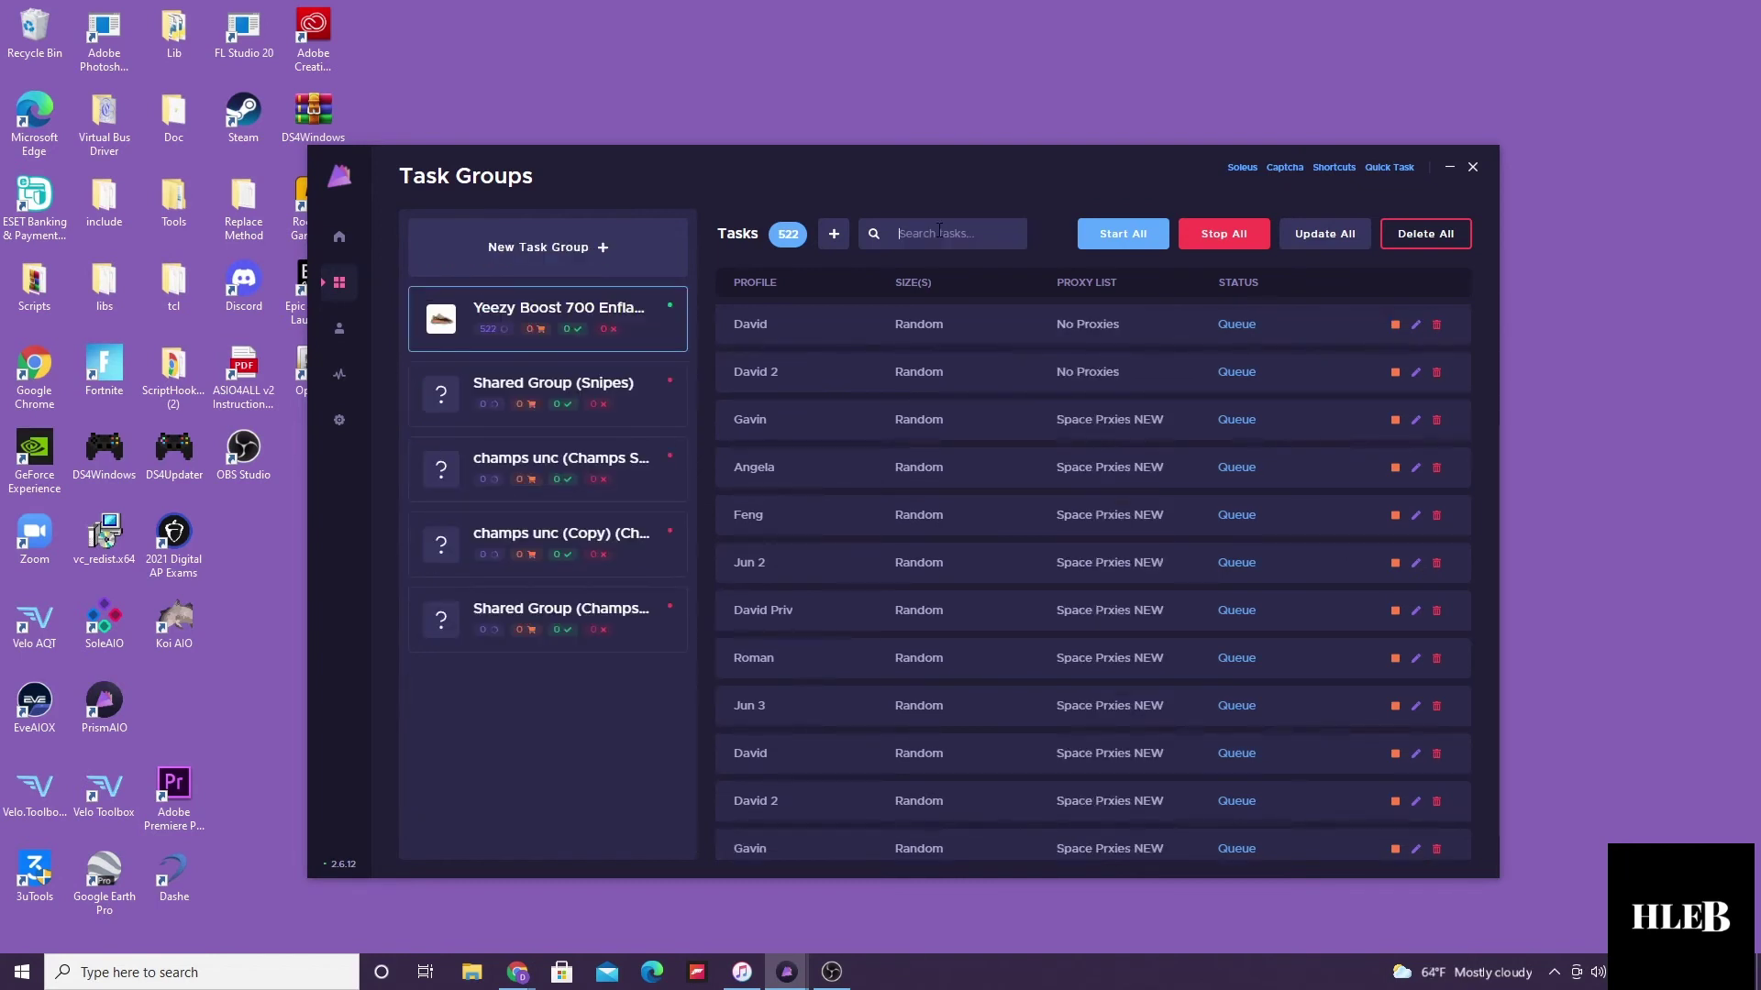
Step: Start the champs unc (Copy) task group for Champs Sports
right_click(563, 453)
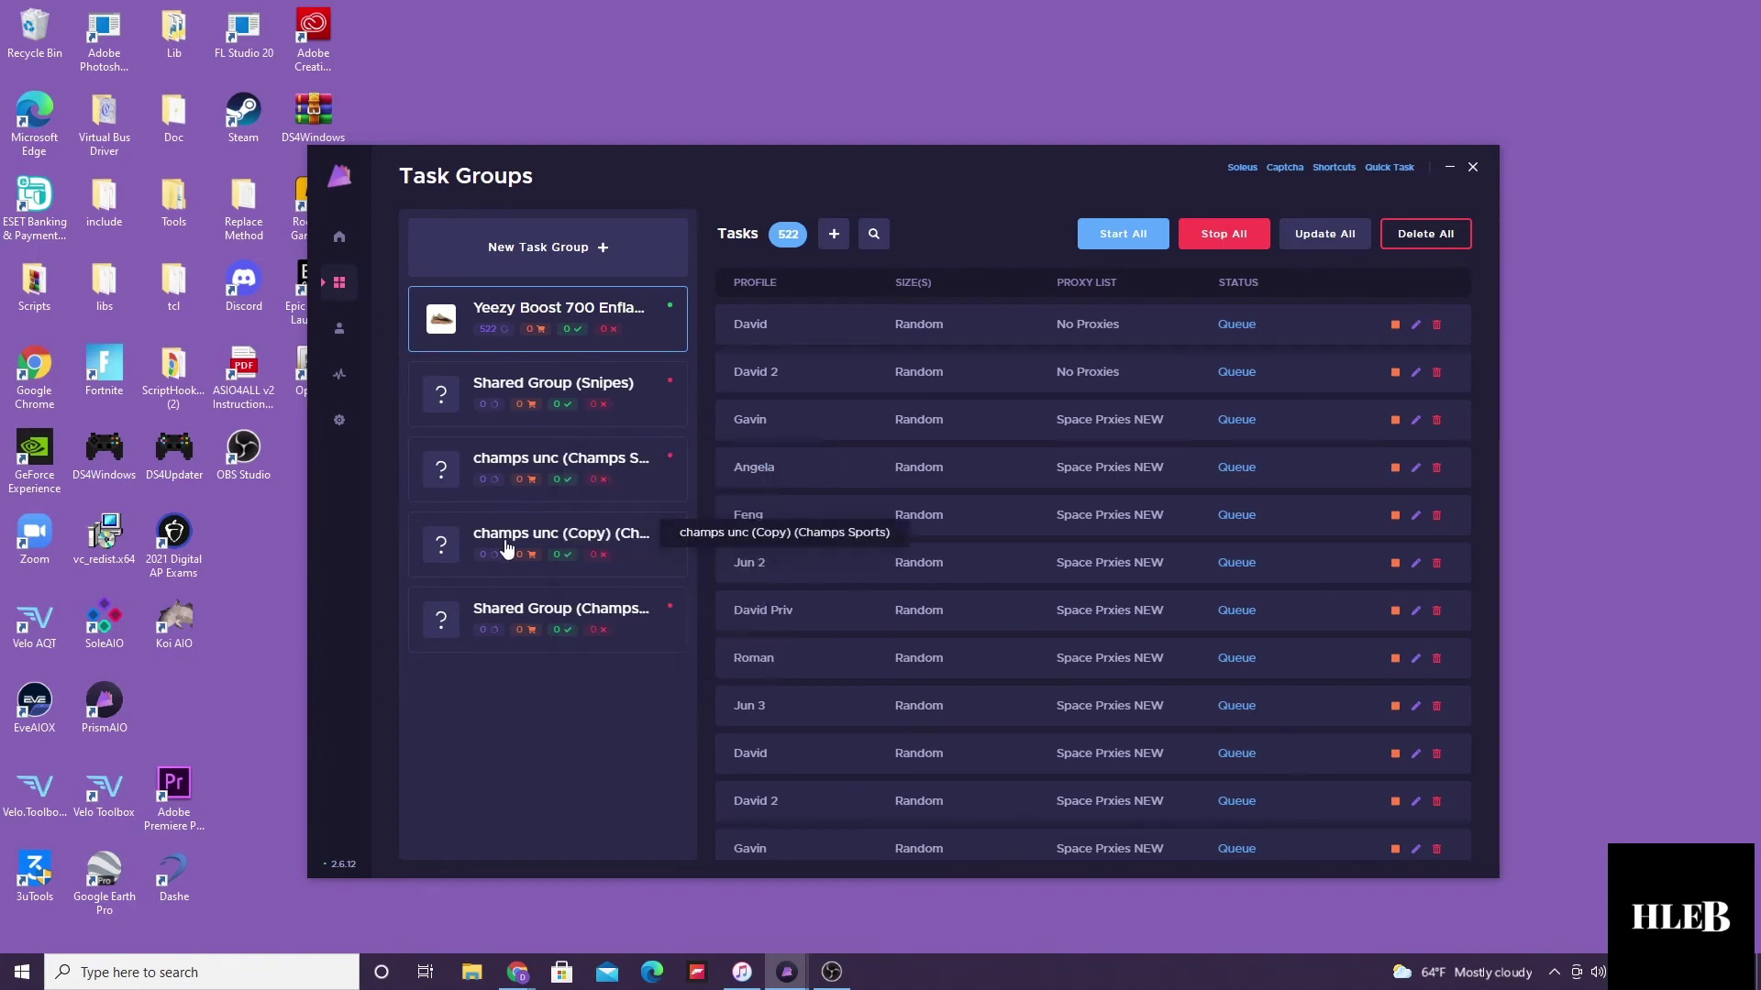
right_click(504, 544)
click(619, 567)
click(641, 536)
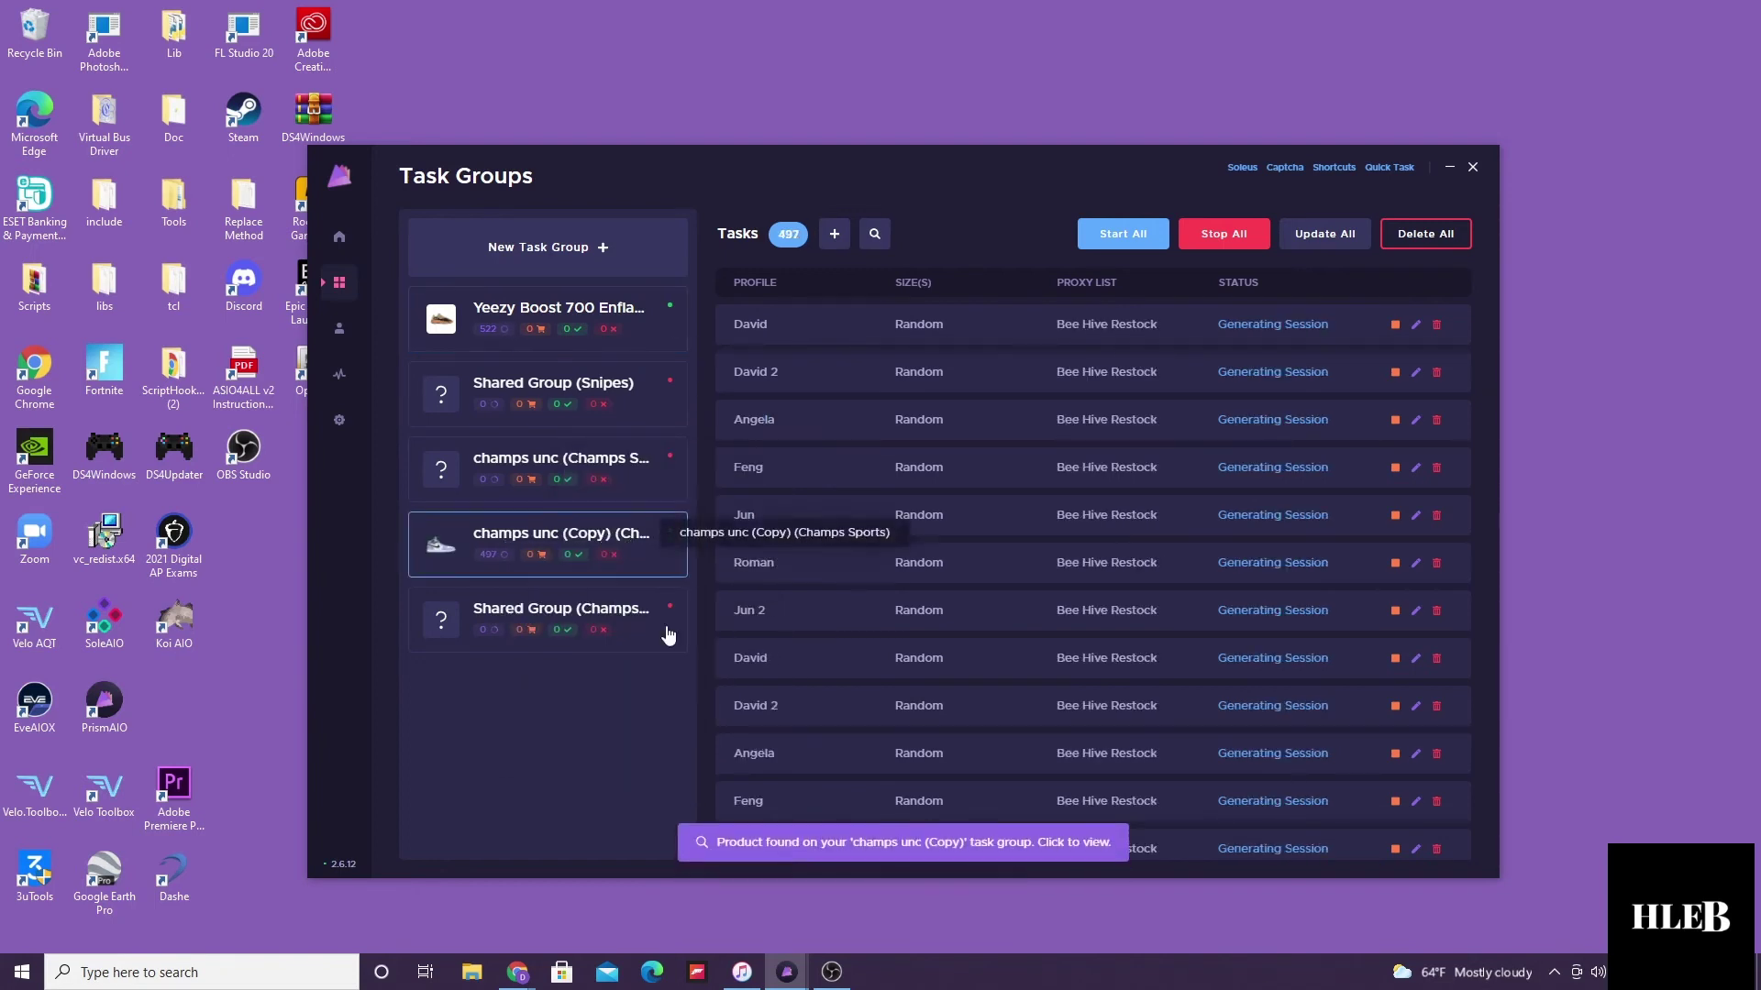
Step: Update all champs unc (Copy) tasks to the Bee Elite Inital proxy list and look through their statuses
click(1334, 245)
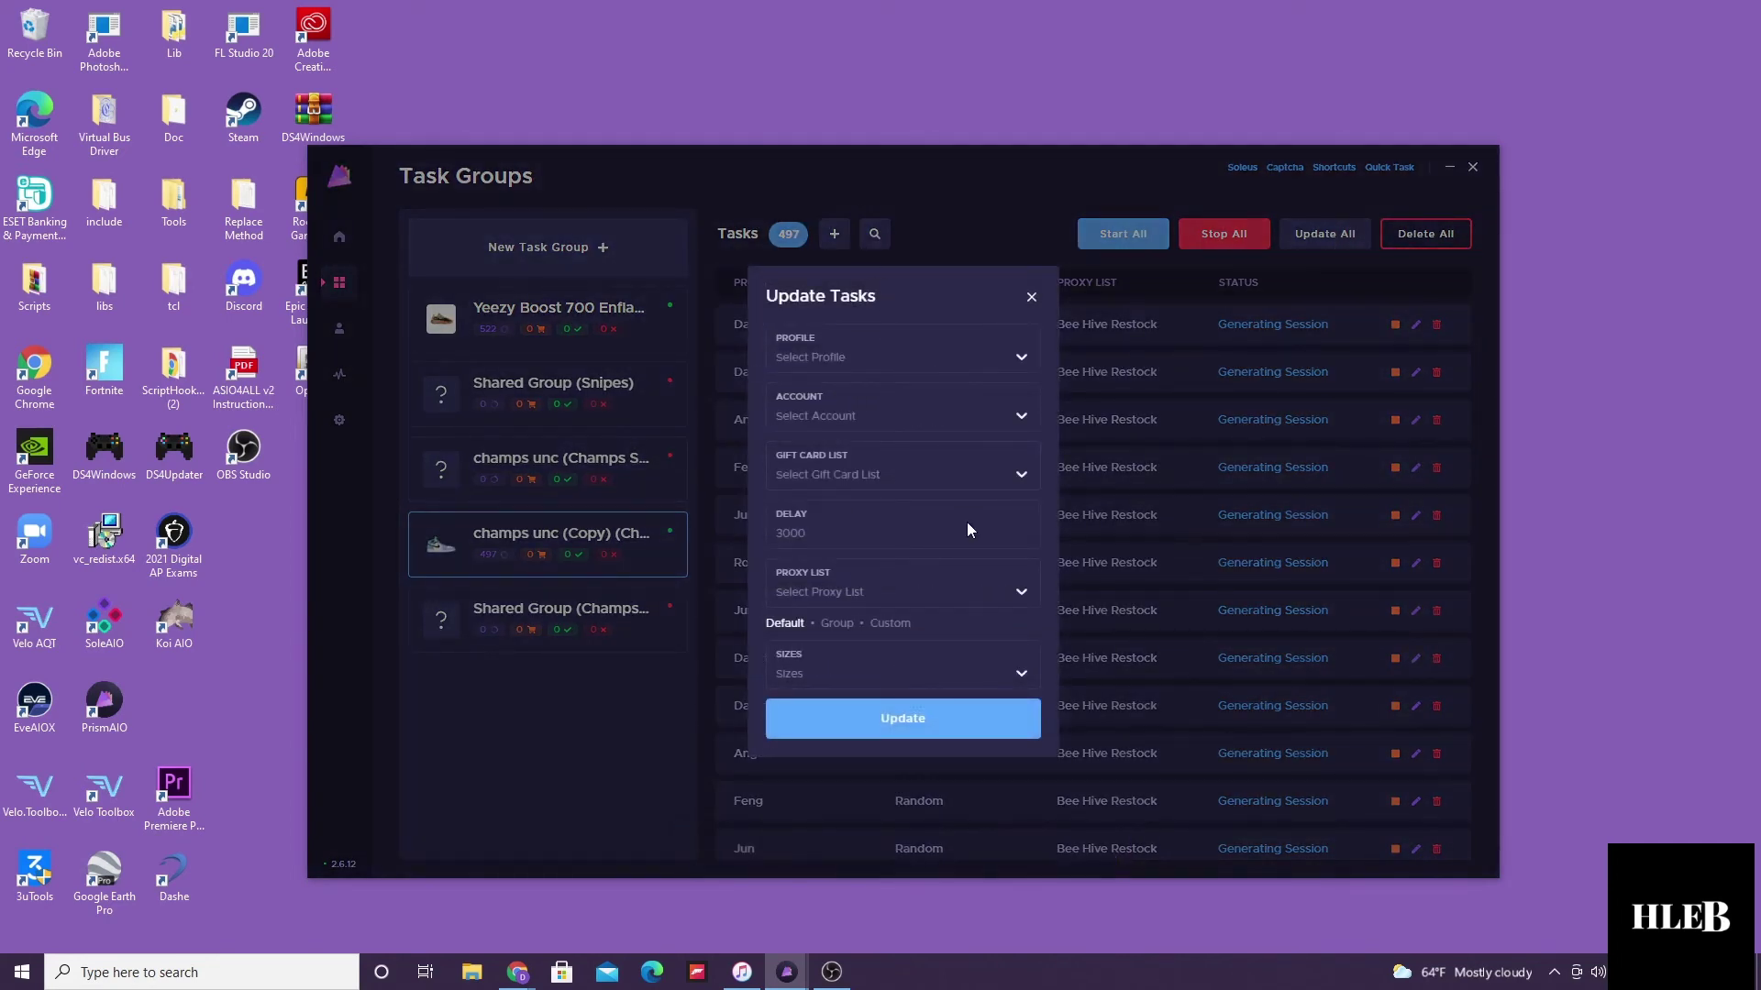
click(845, 591)
click(865, 729)
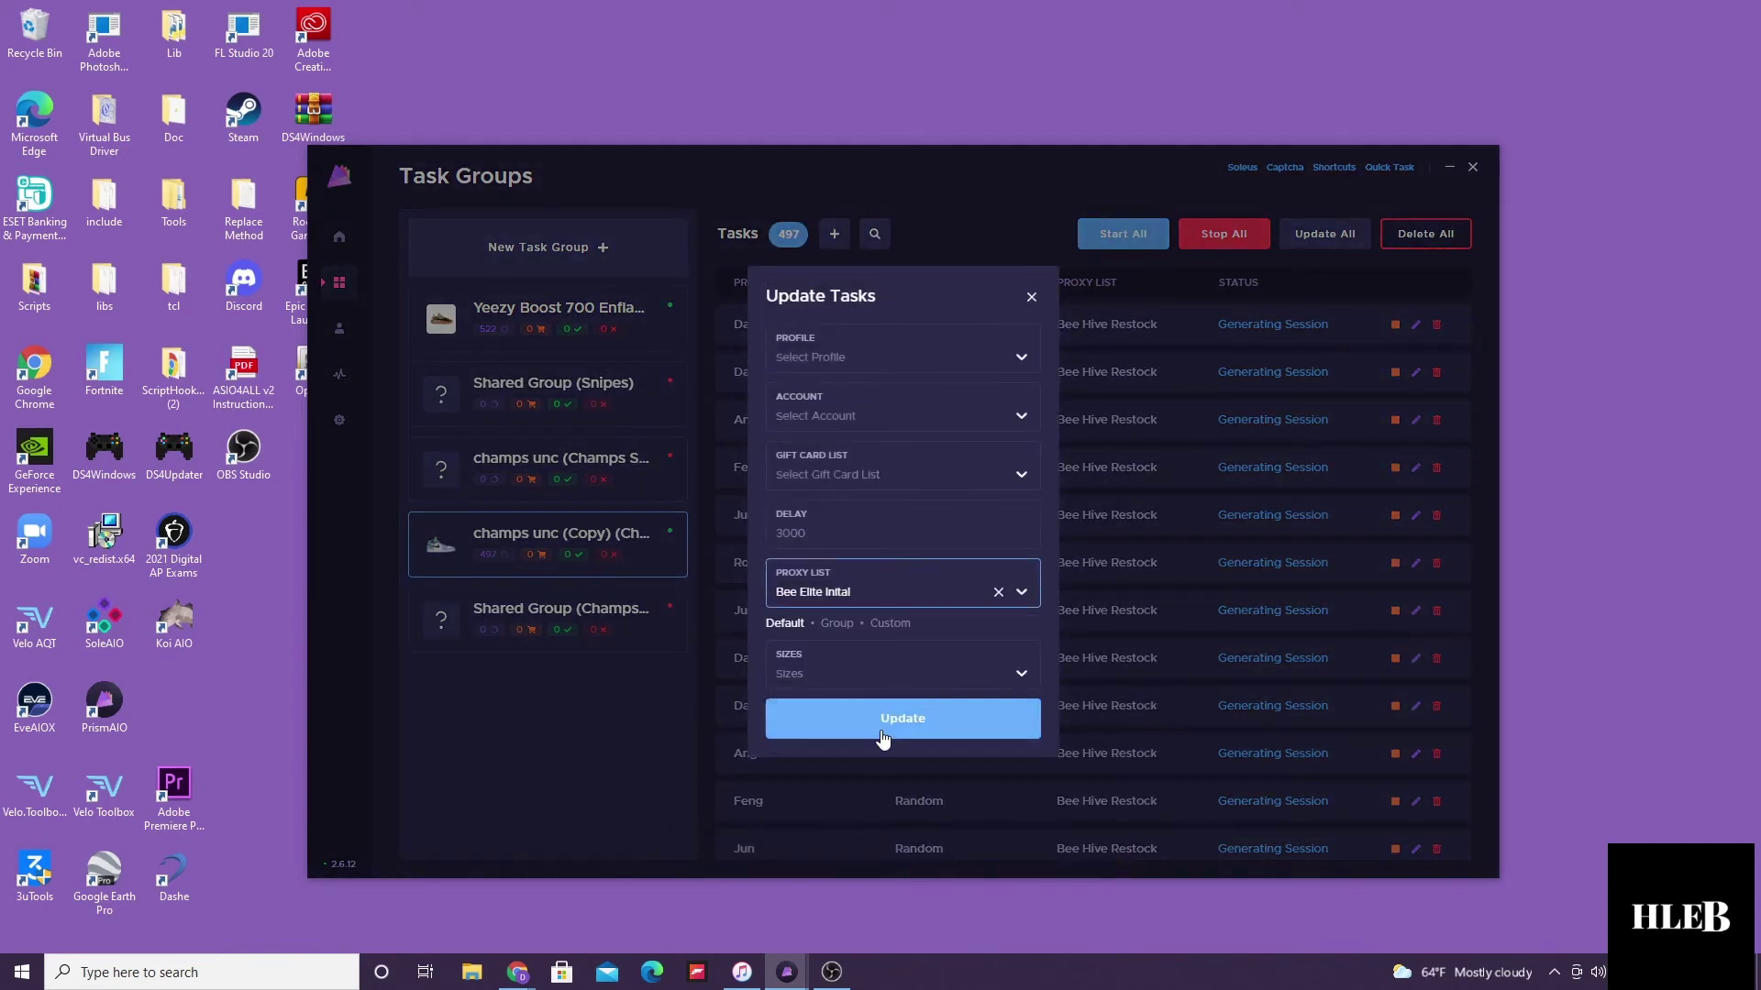
click(894, 723)
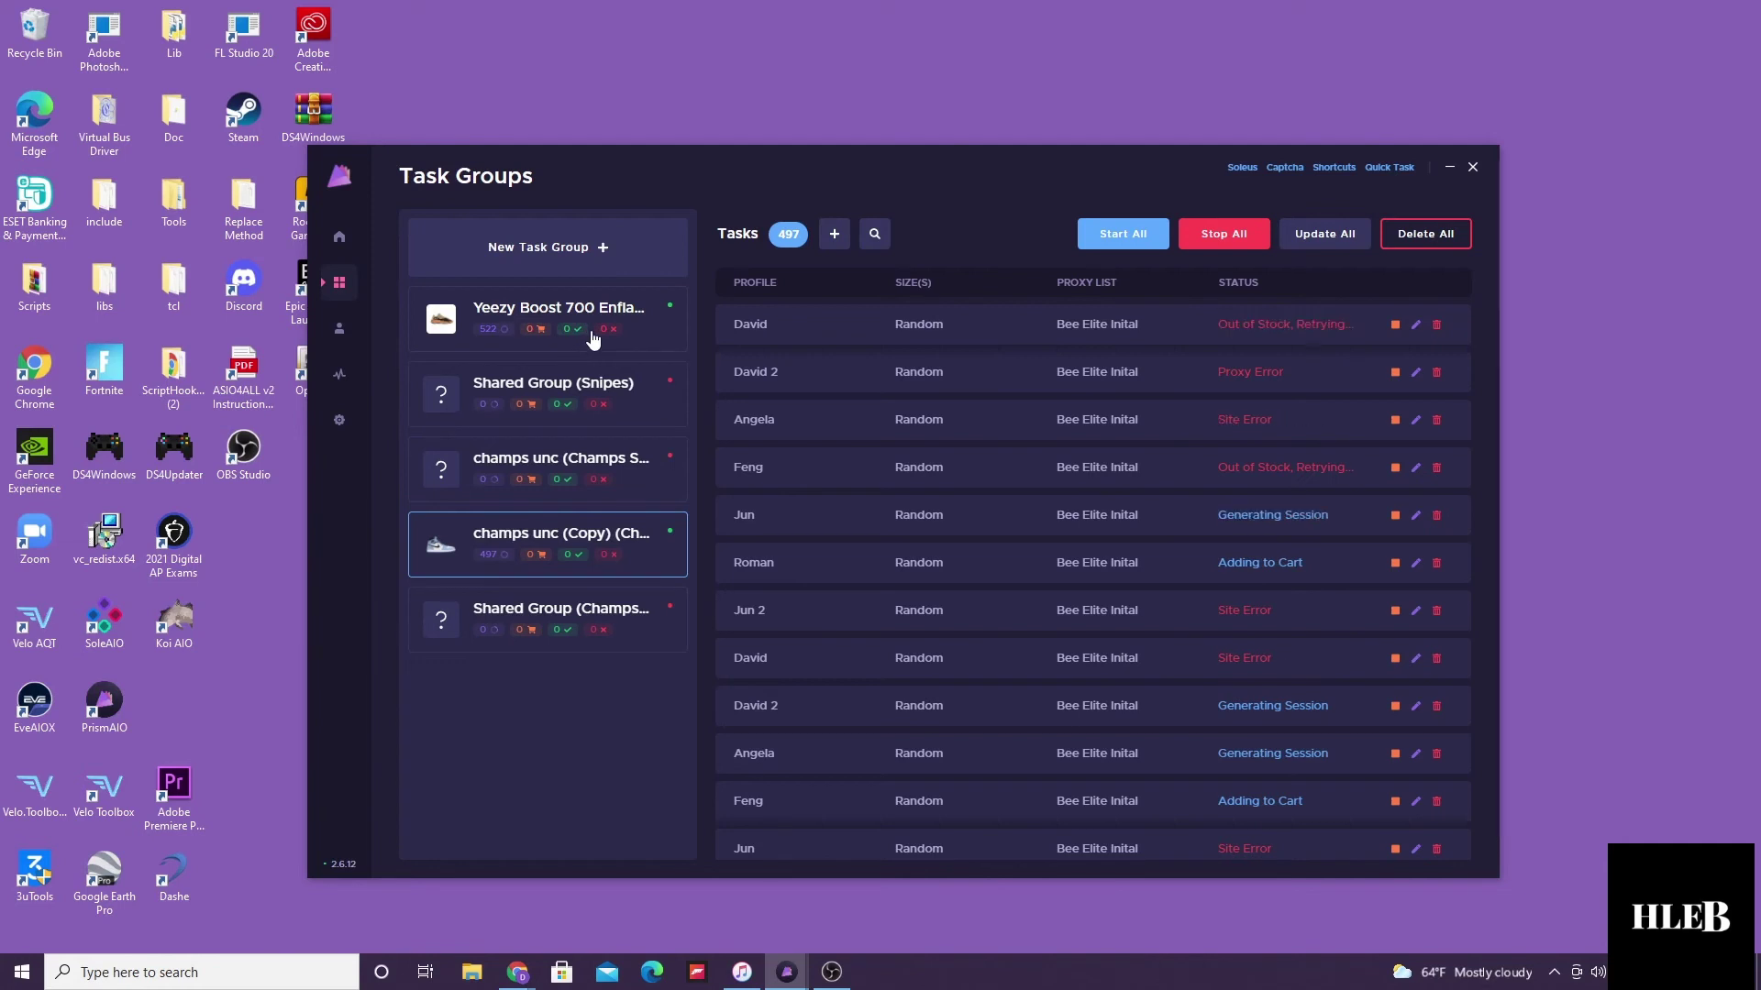
scroll(1140, 585, down, 3)
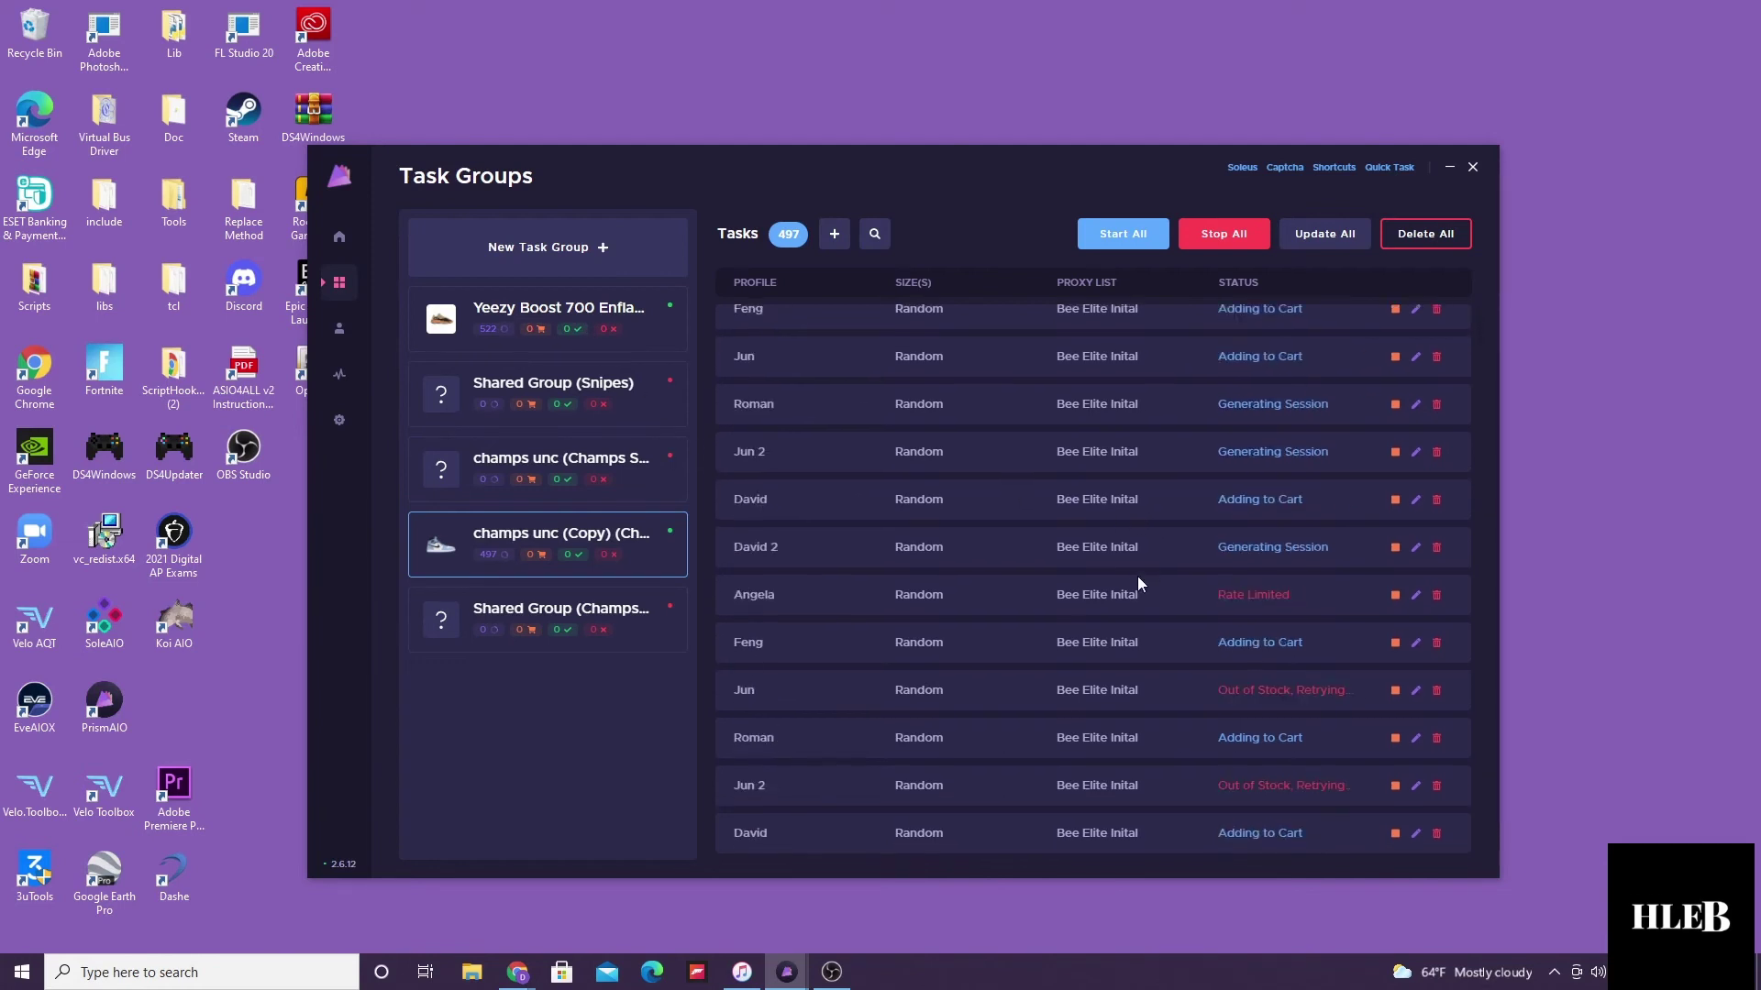
scroll(1140, 585, up, 3)
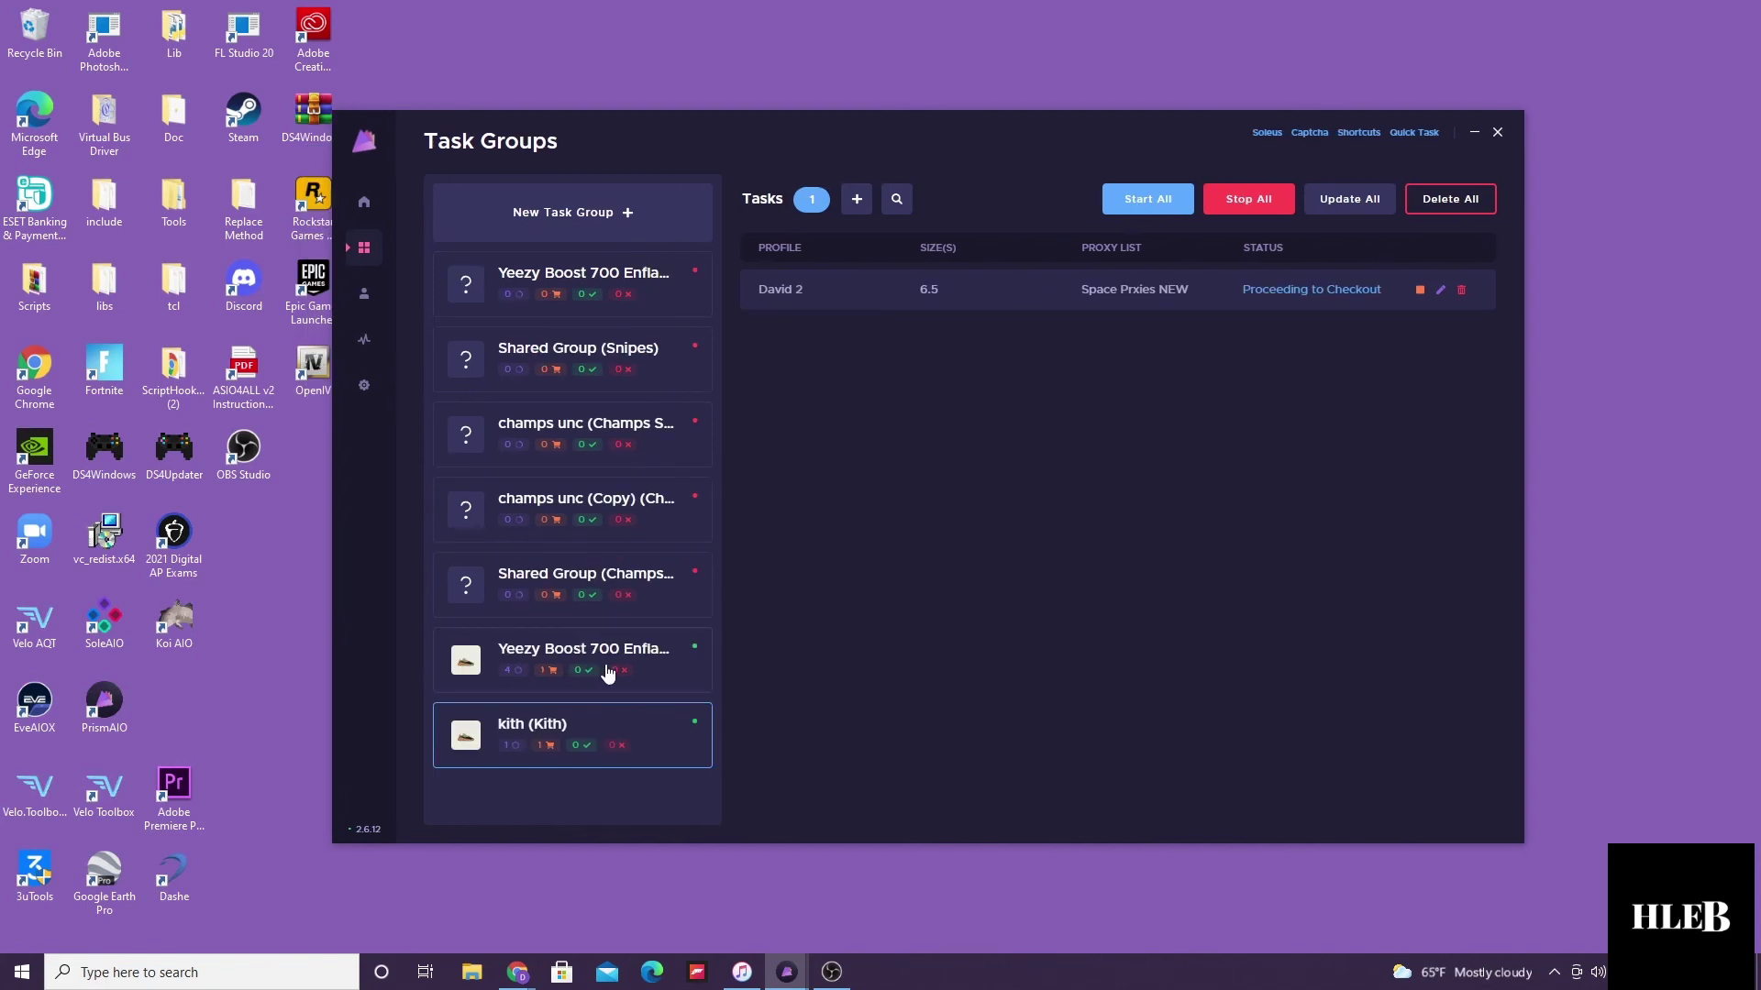
Step: Check the task statuses of the running Yeezy Boost 700 group above kith, and return to the kith group
click(607, 674)
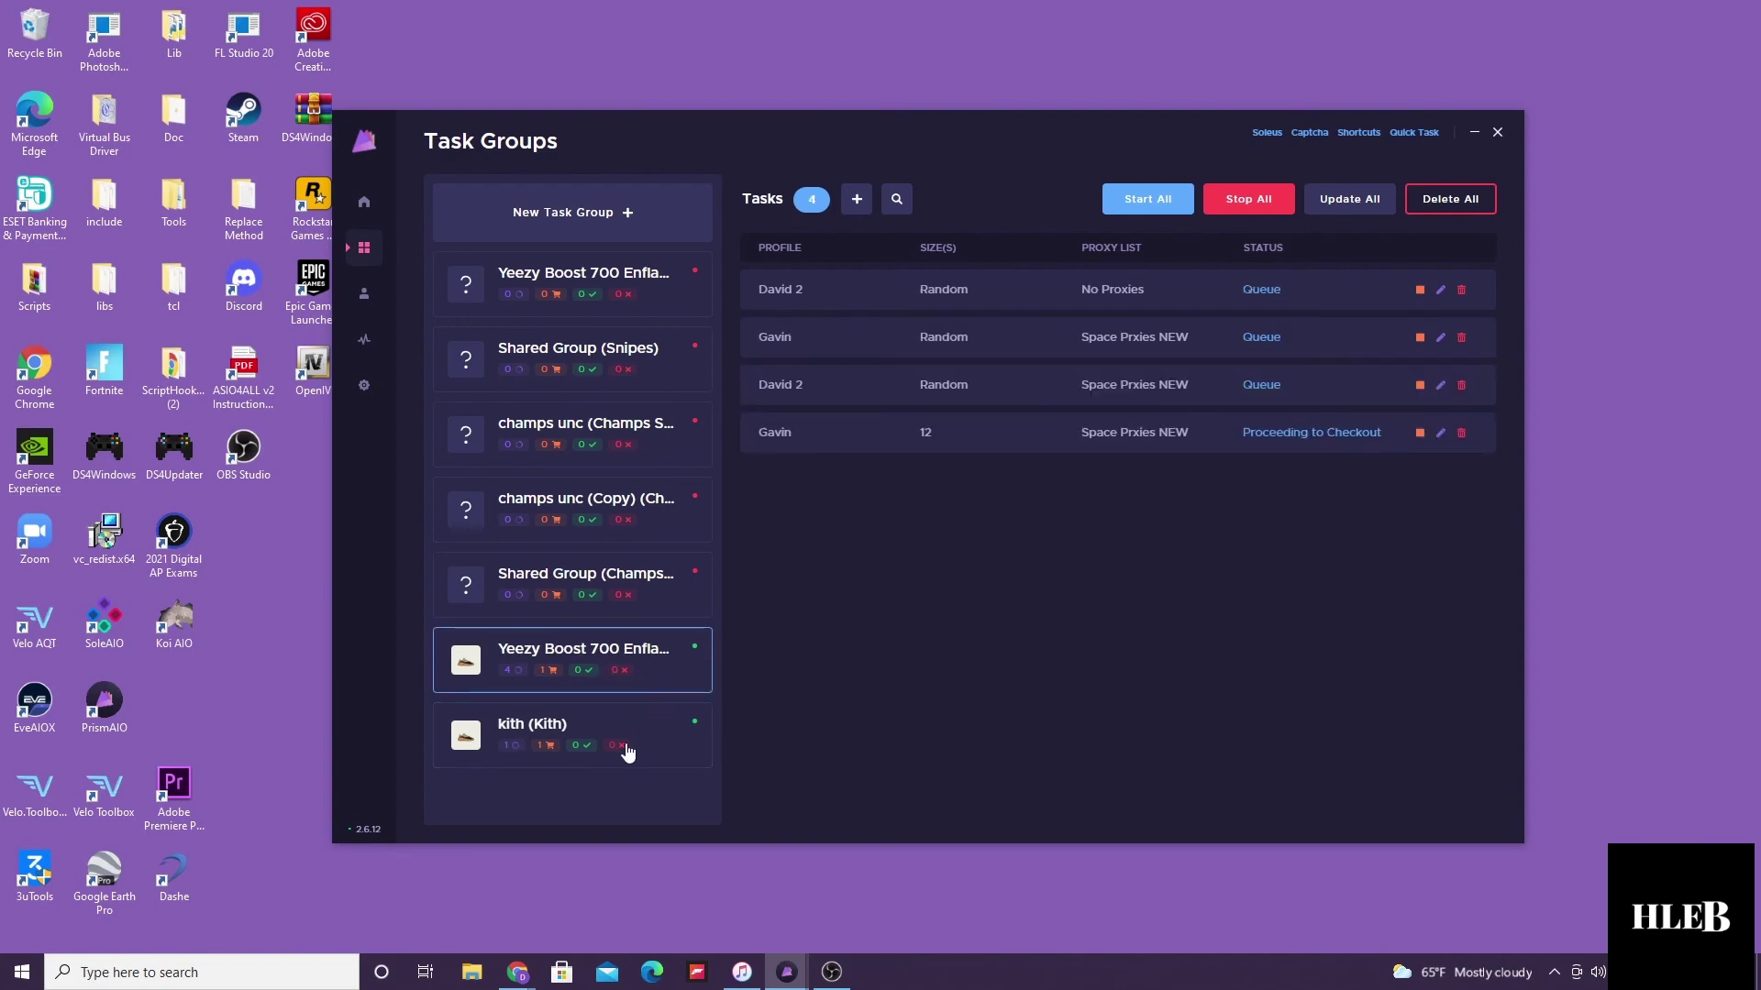
click(633, 748)
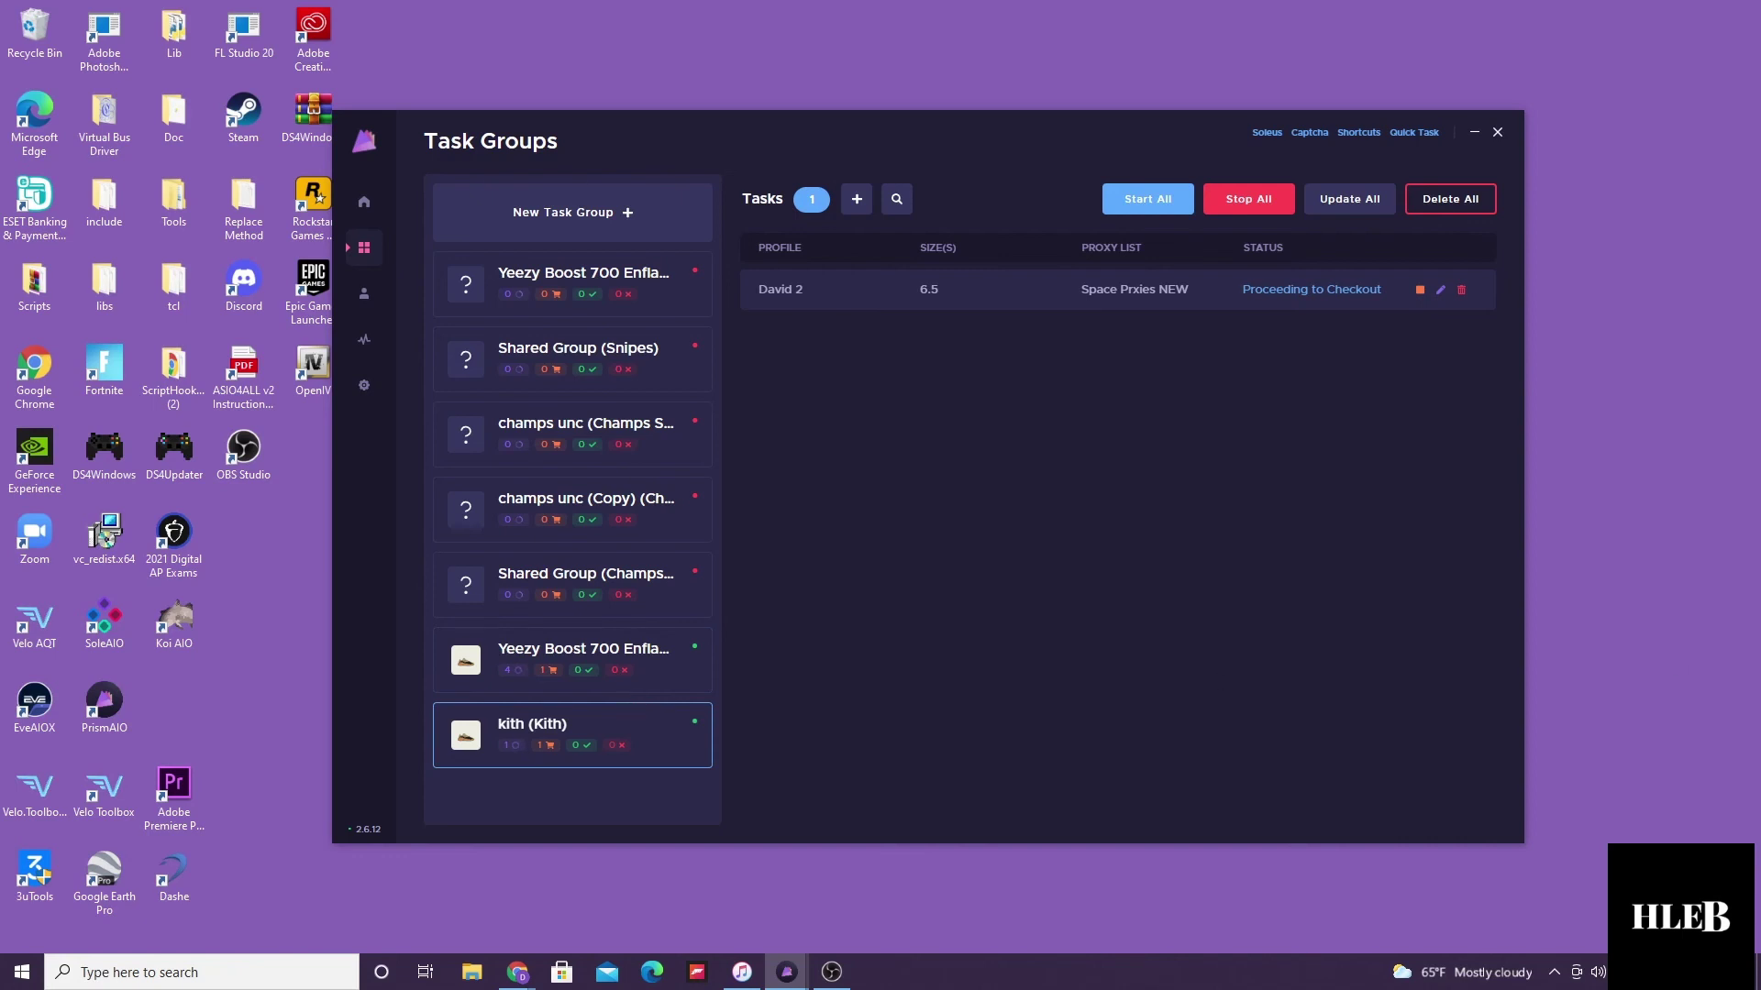
Step: Move the Shopify Question captcha window over the task list, close it, and refresh the remaining blank captcha window
drag(1711, 339, 999, 400)
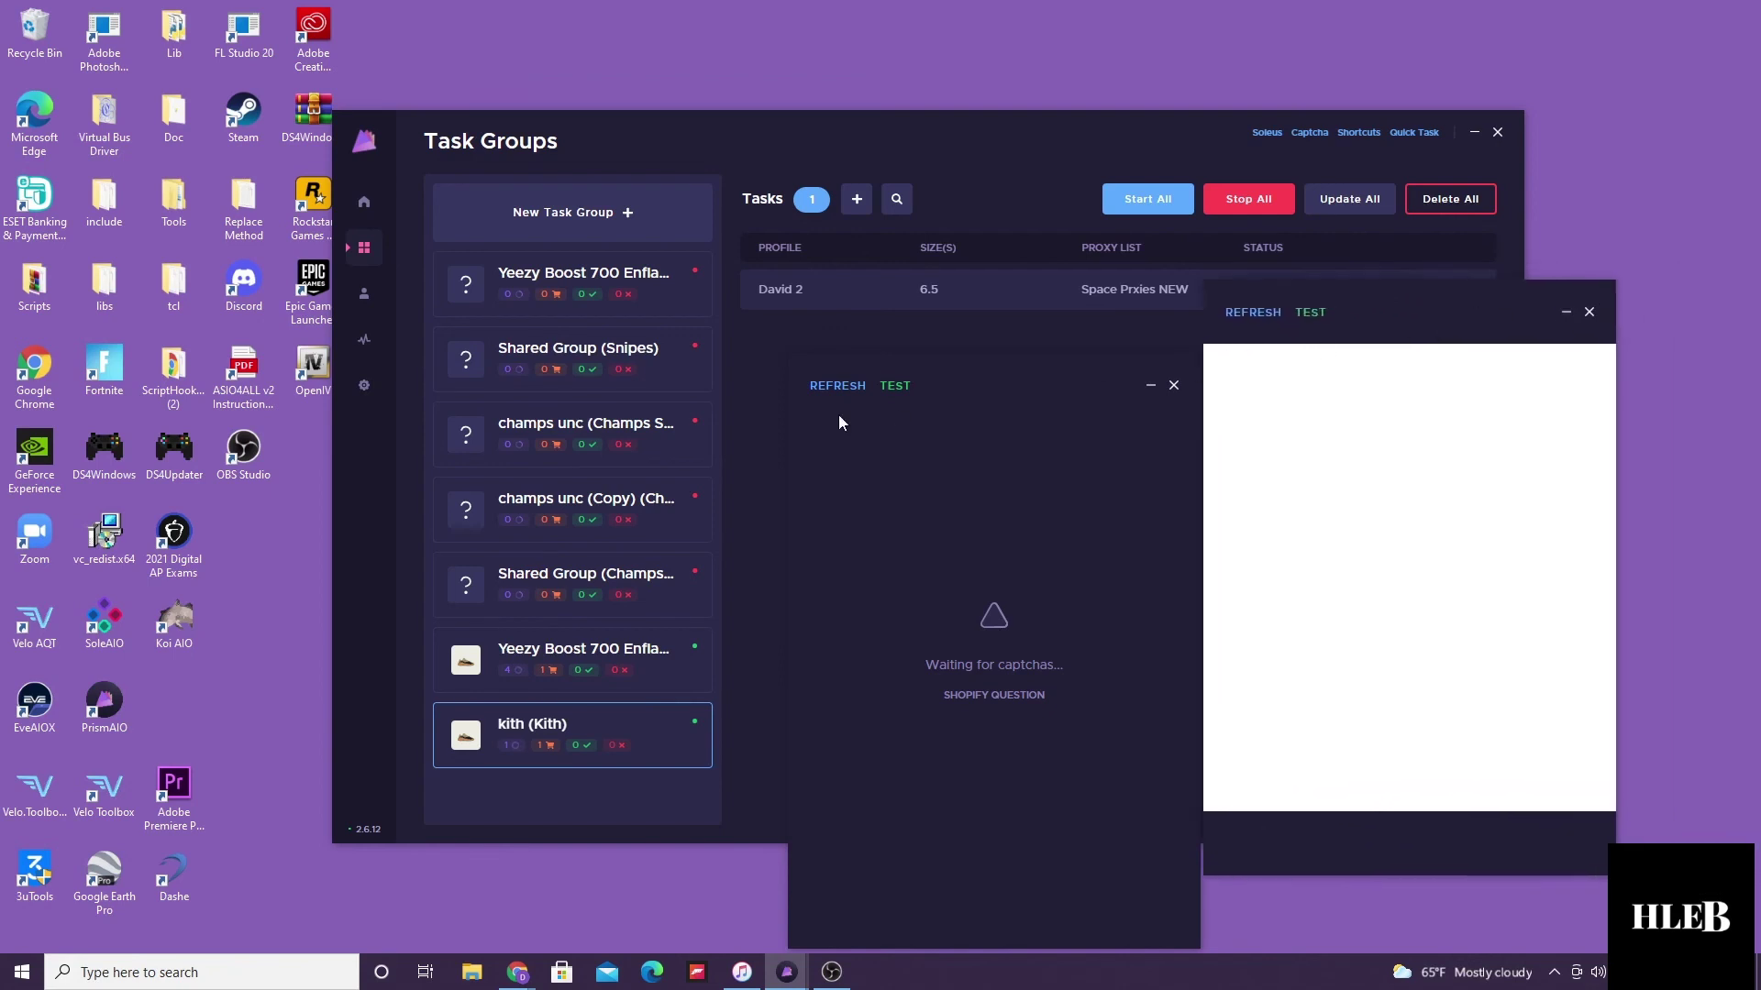
click(1174, 385)
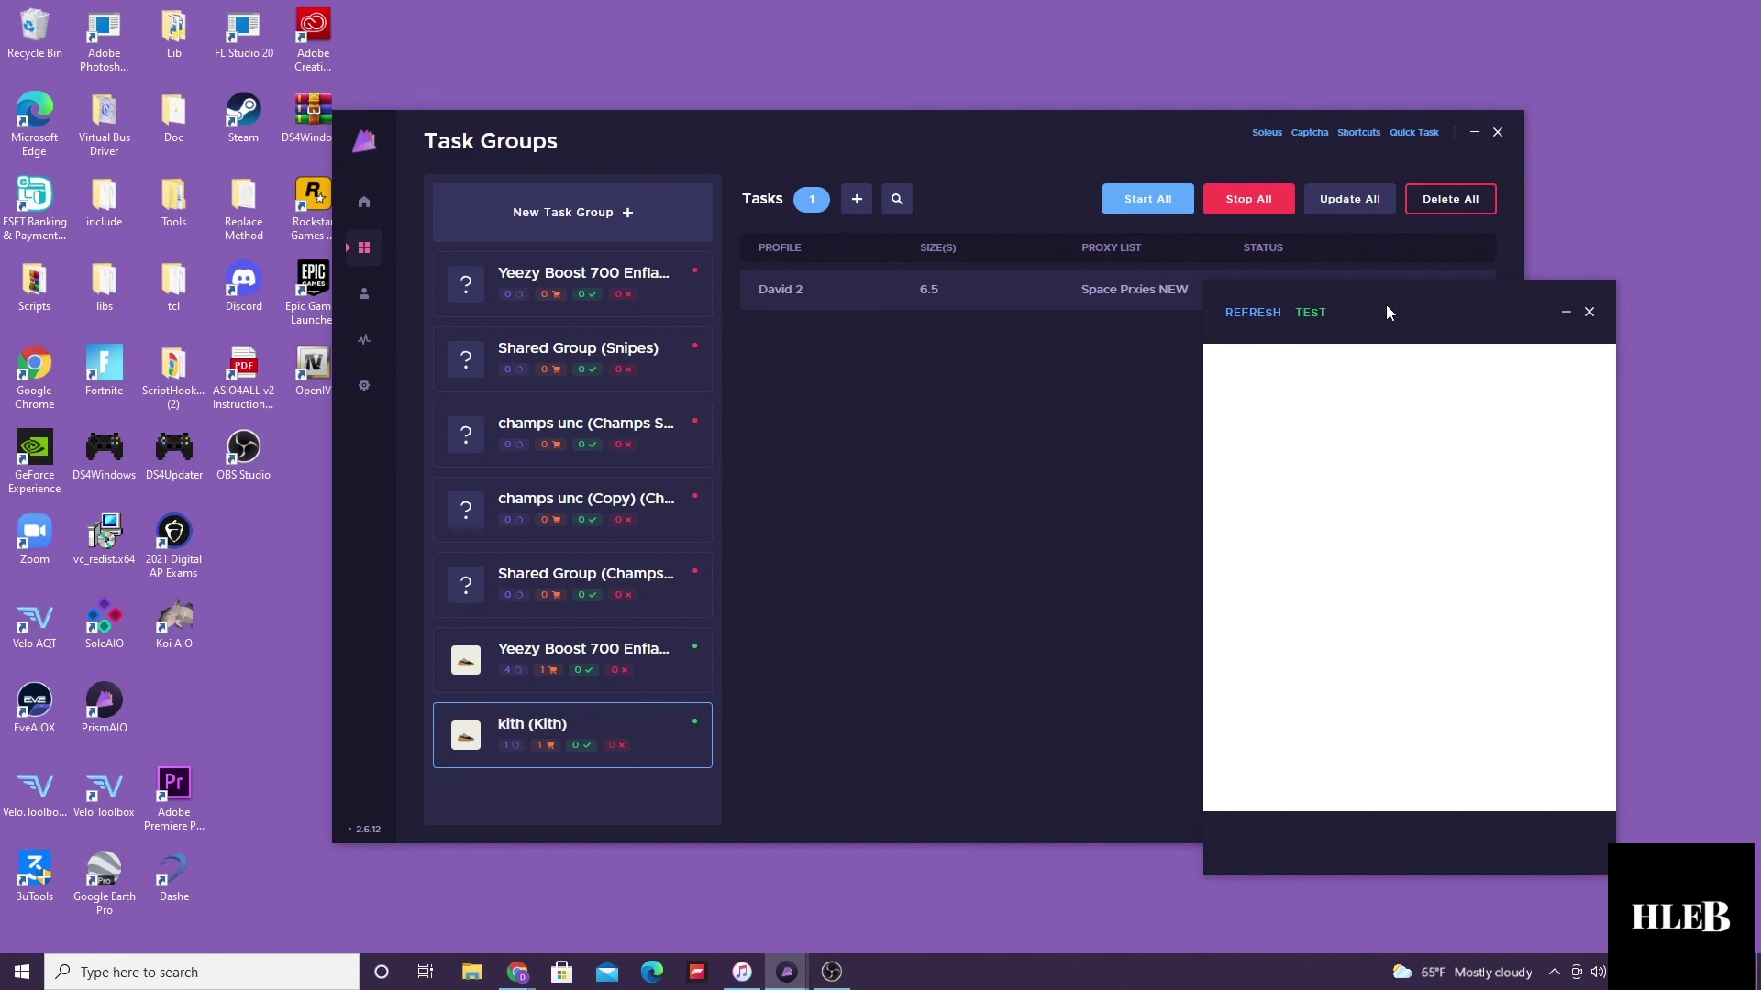
click(1253, 314)
click(1253, 313)
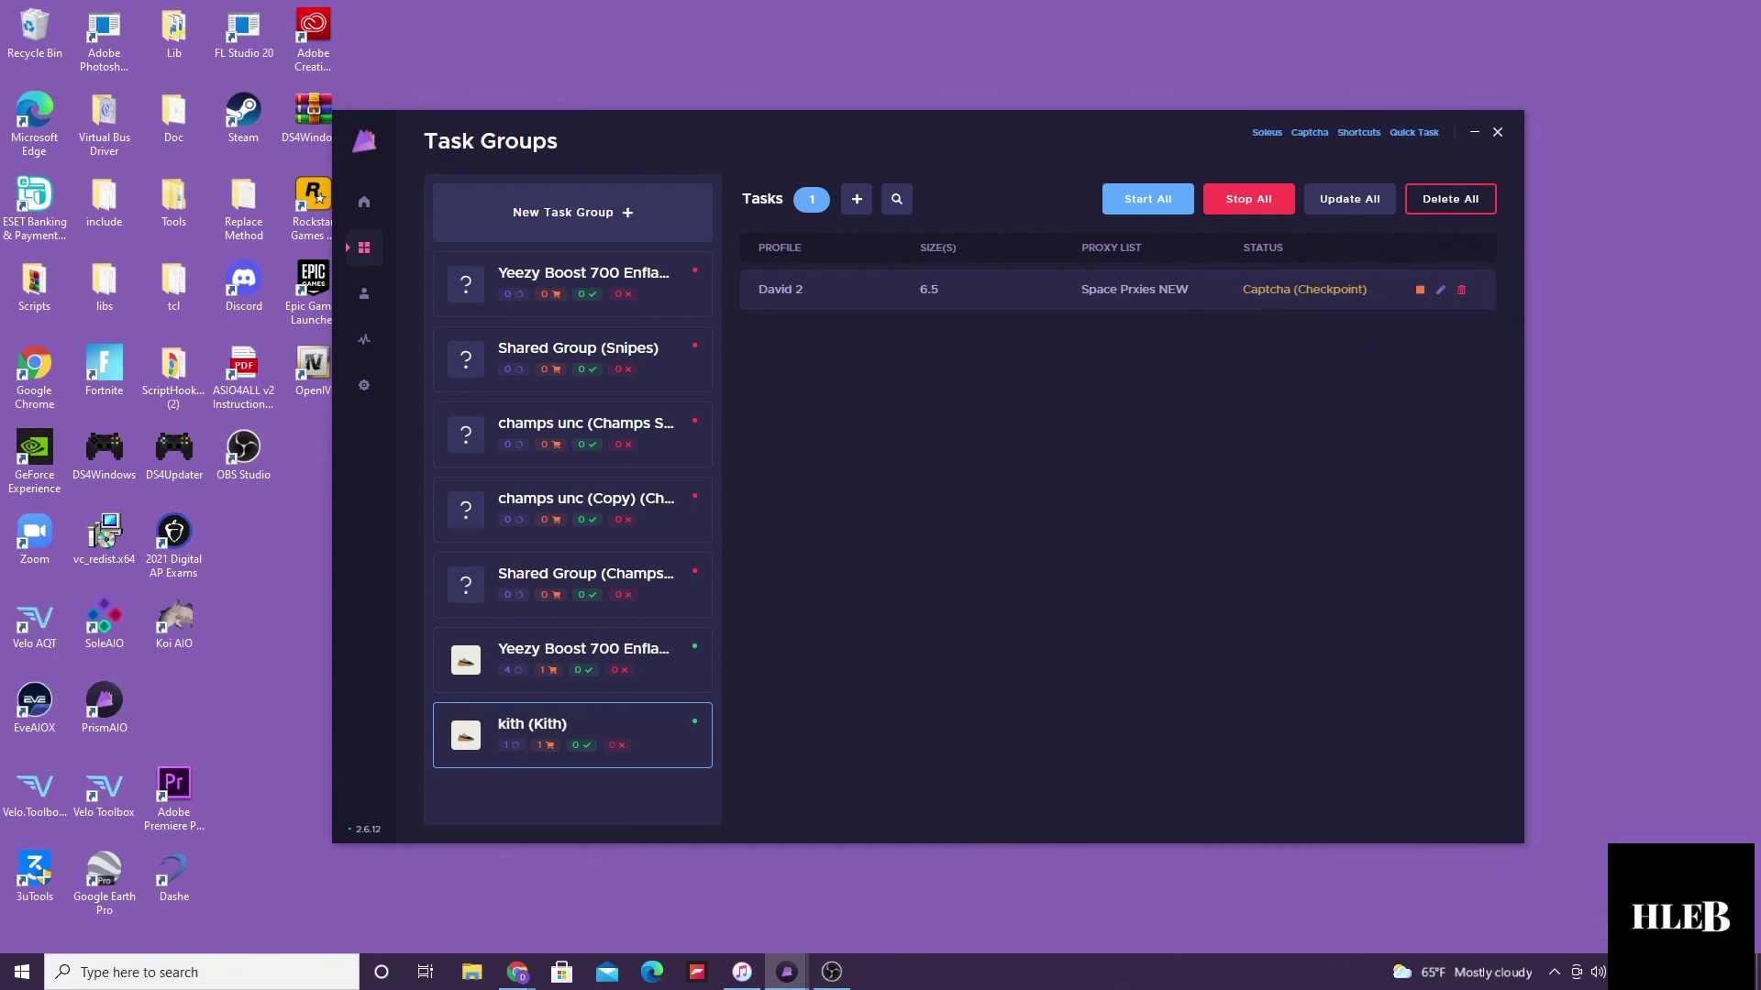
Step: Show the tasks of the running Yeezy Boost 700 group above kith to examine their checkout status
click(653, 683)
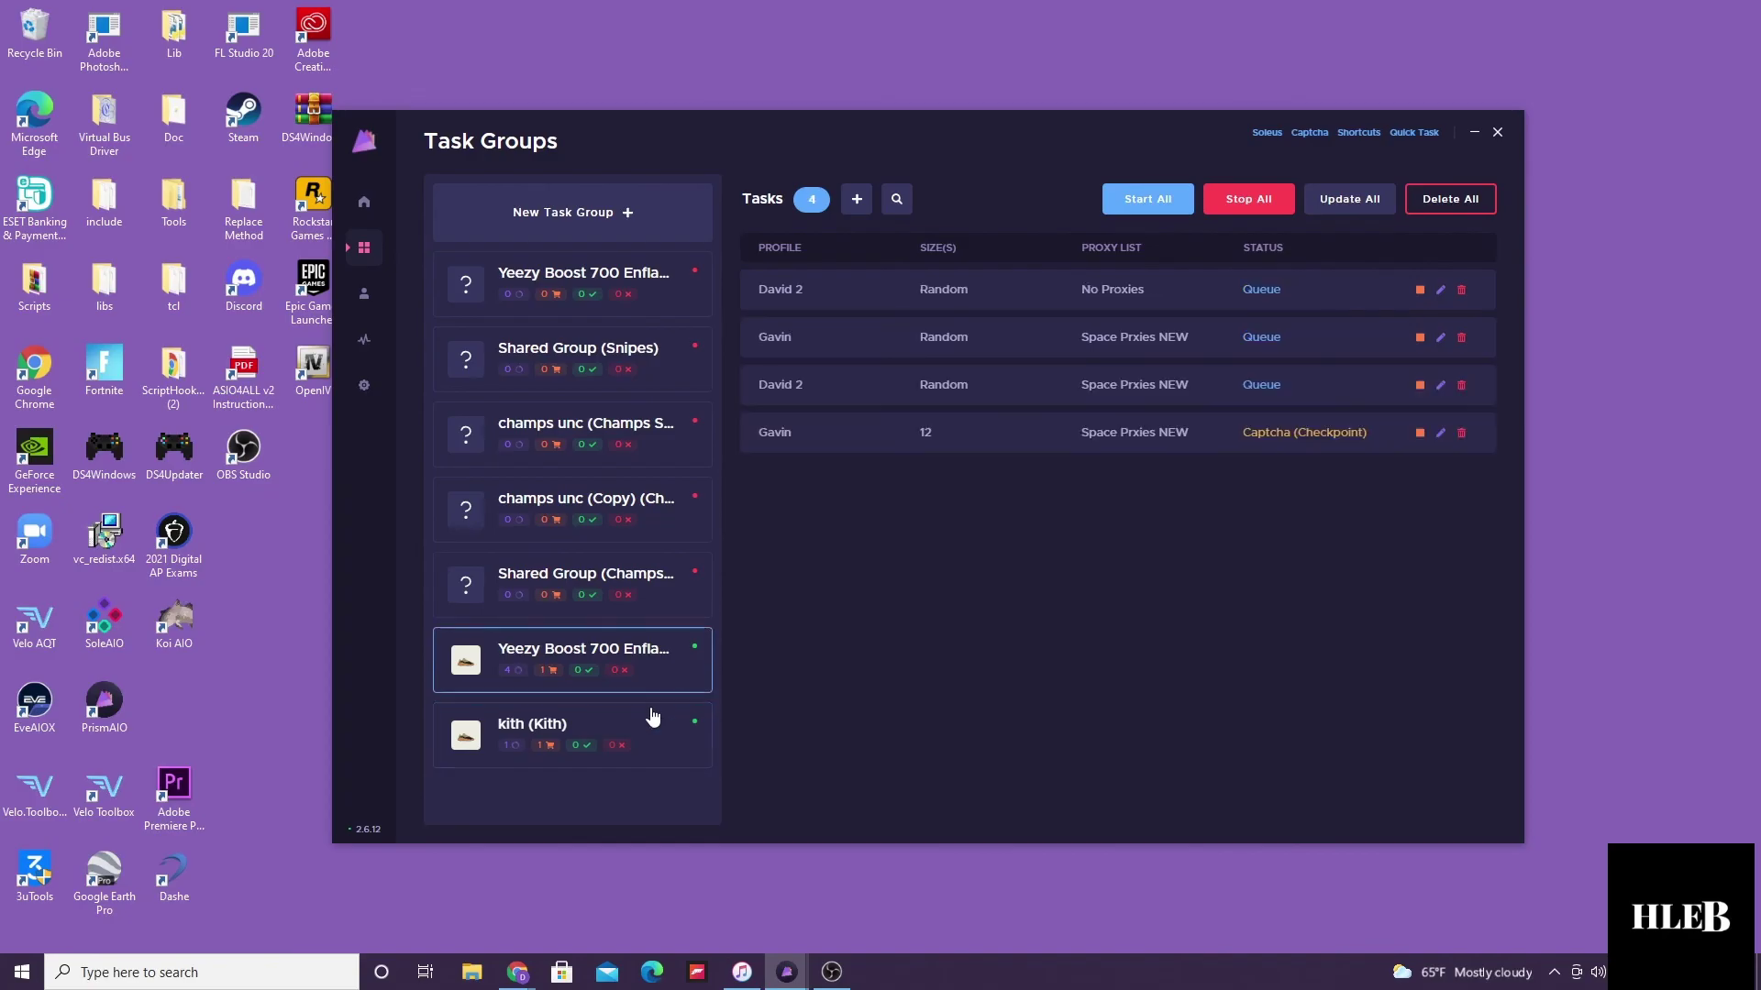